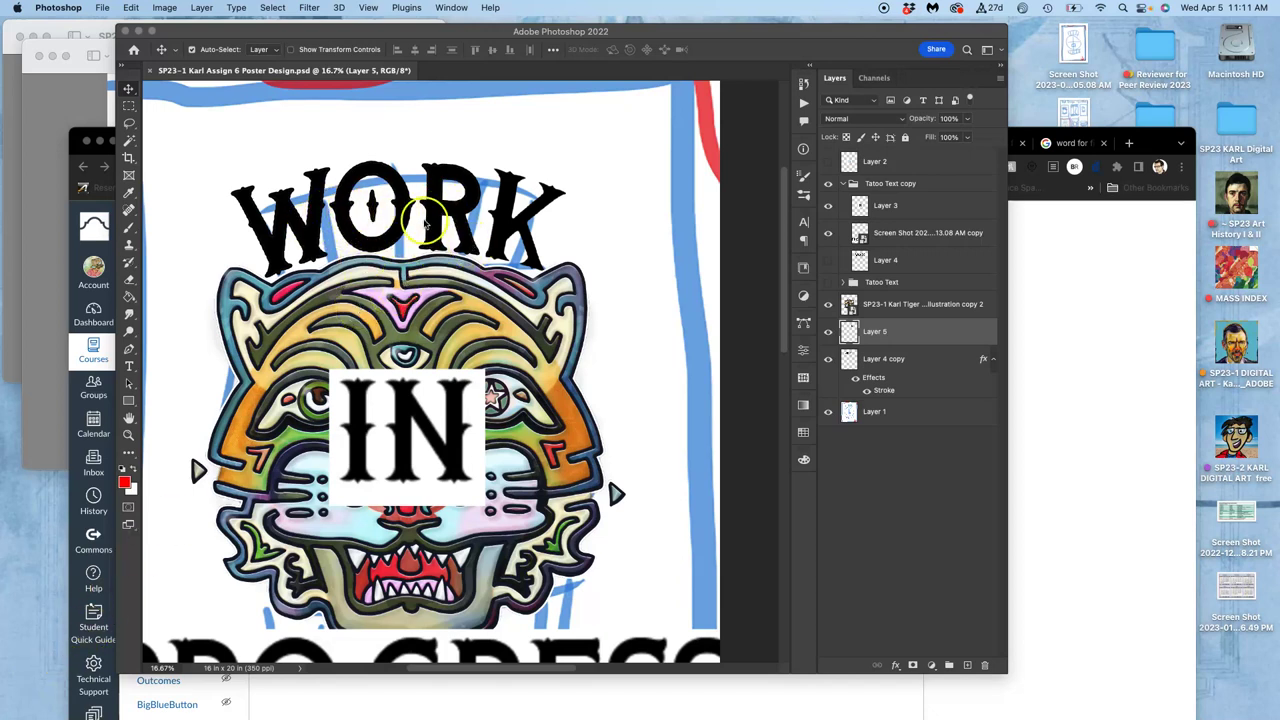
Compare the poster with Layer 5 and the original Tatoo Text group switched on and off
scroll(432, 215, down, 2)
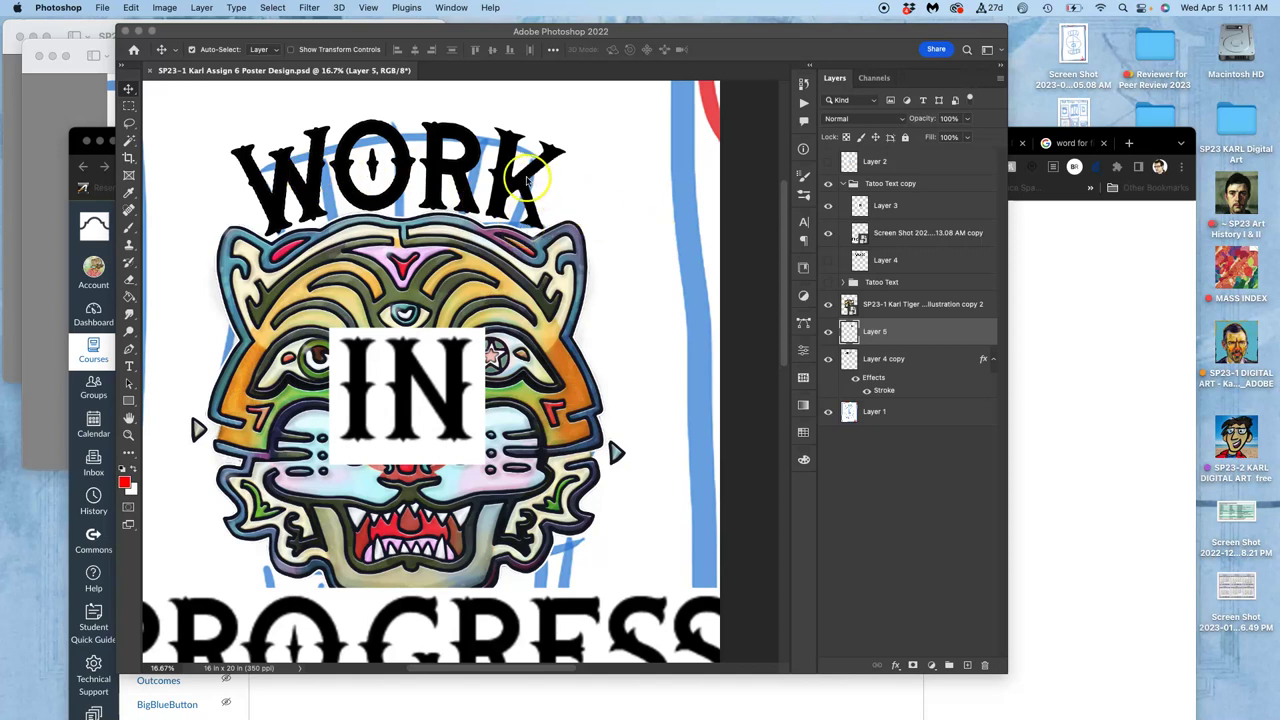
scroll(525, 188, up, 1)
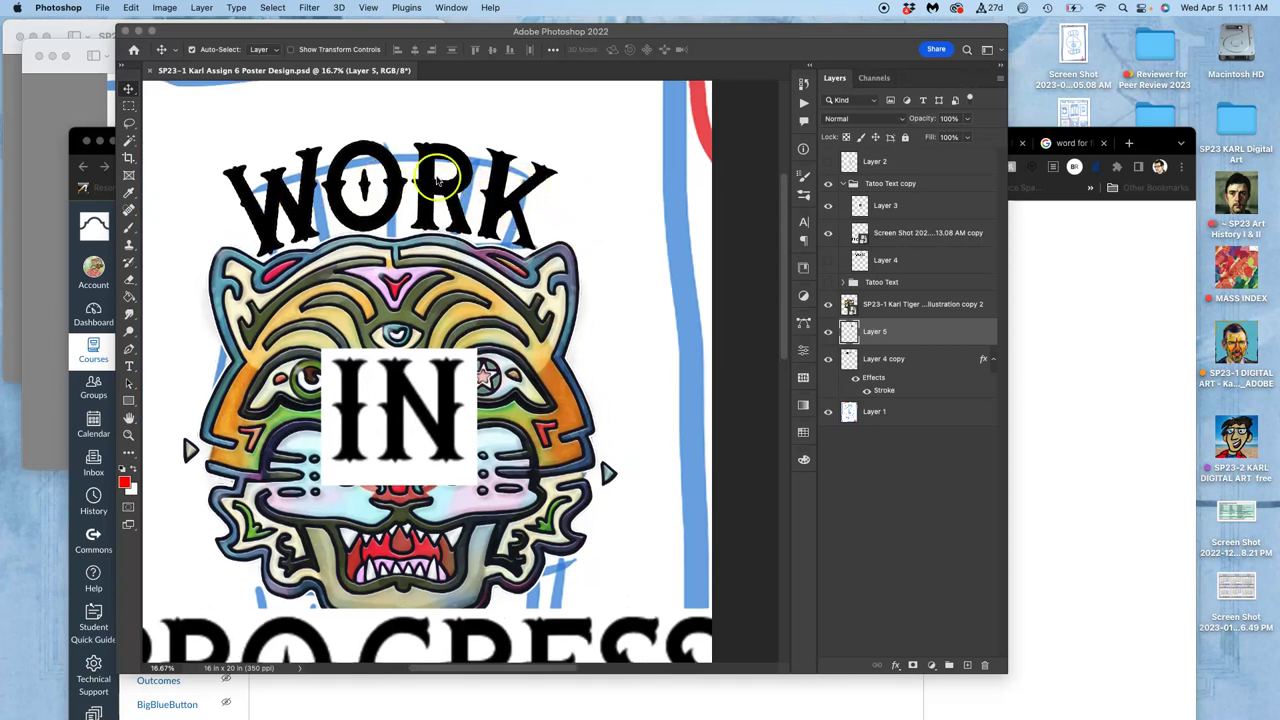
click(825, 333)
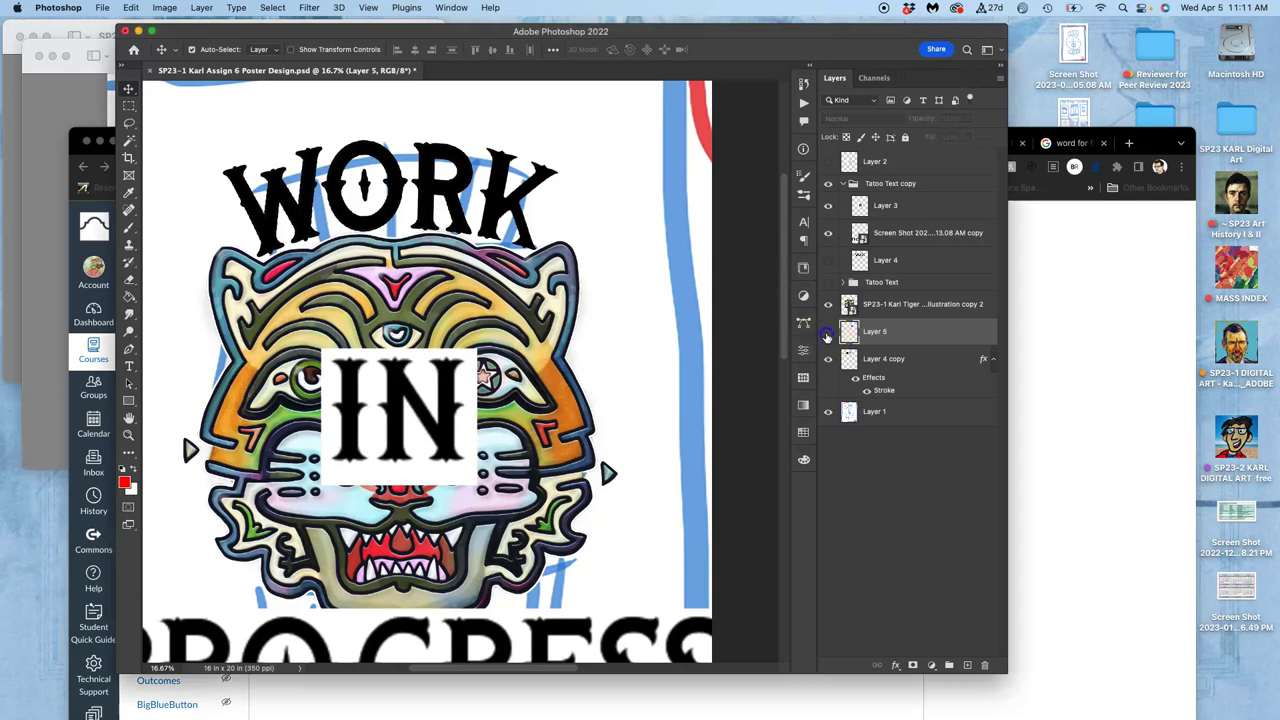
click(826, 333)
click(827, 334)
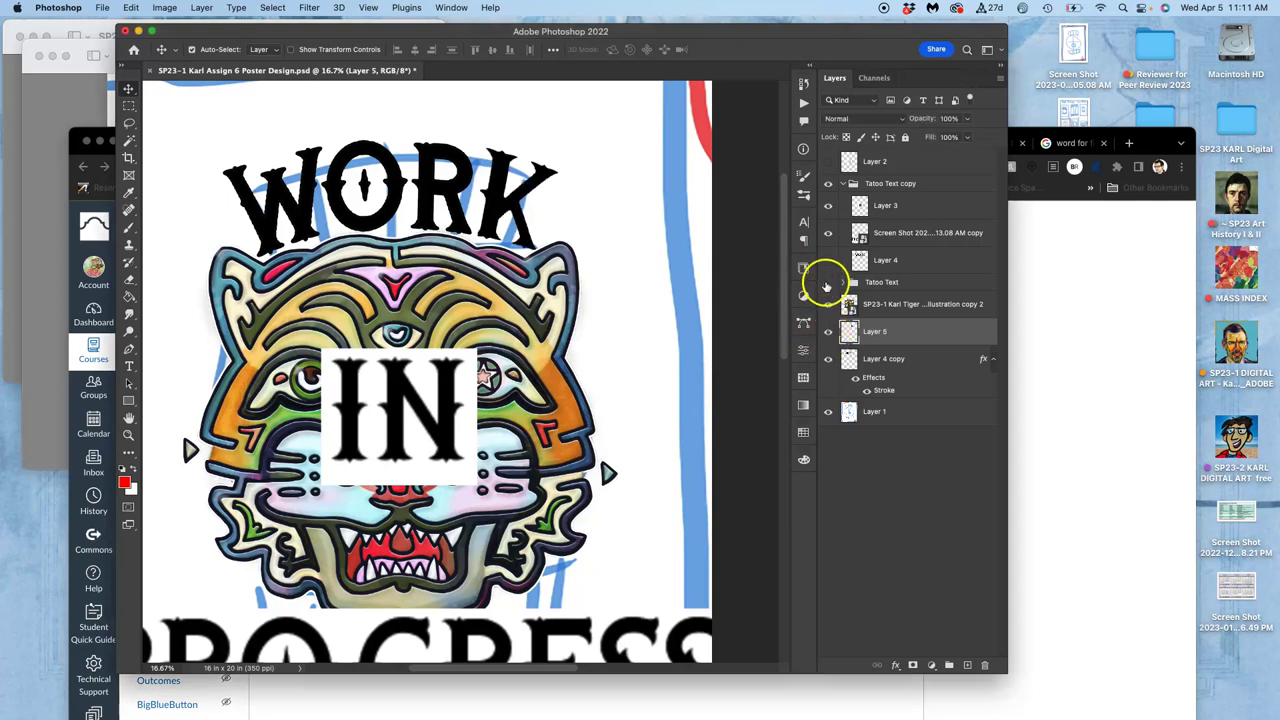
click(826, 283)
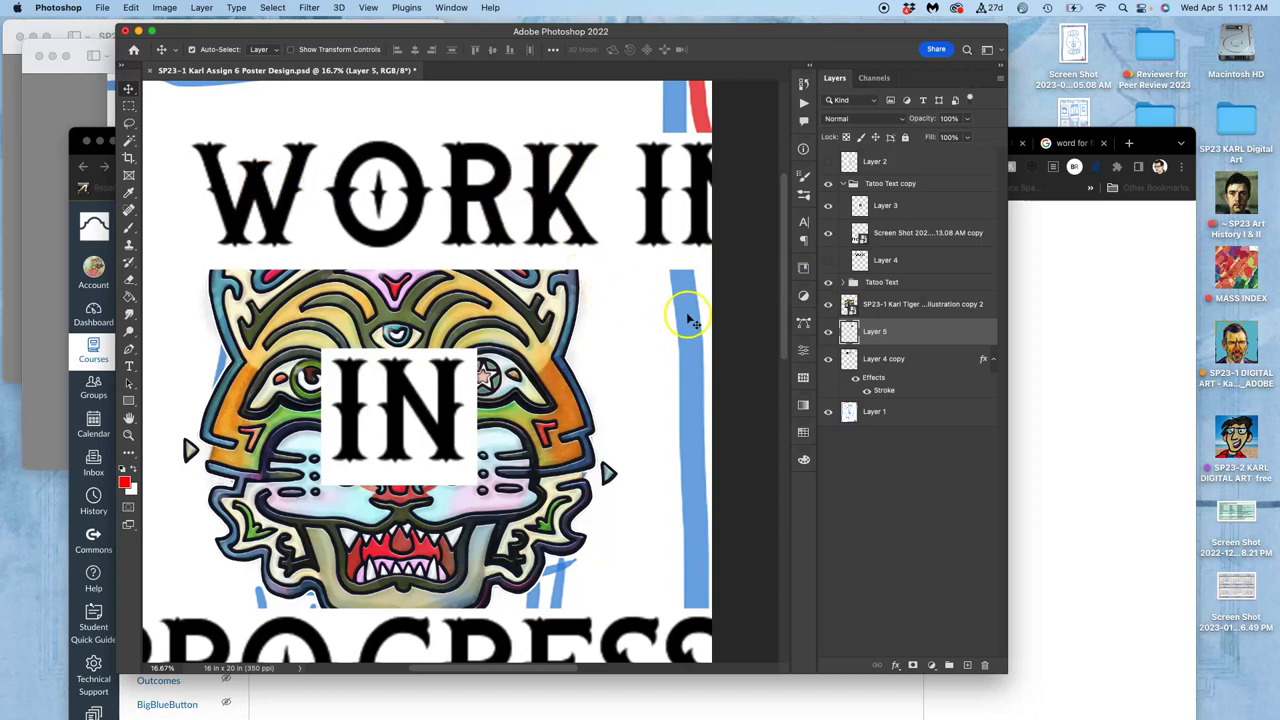
click(827, 283)
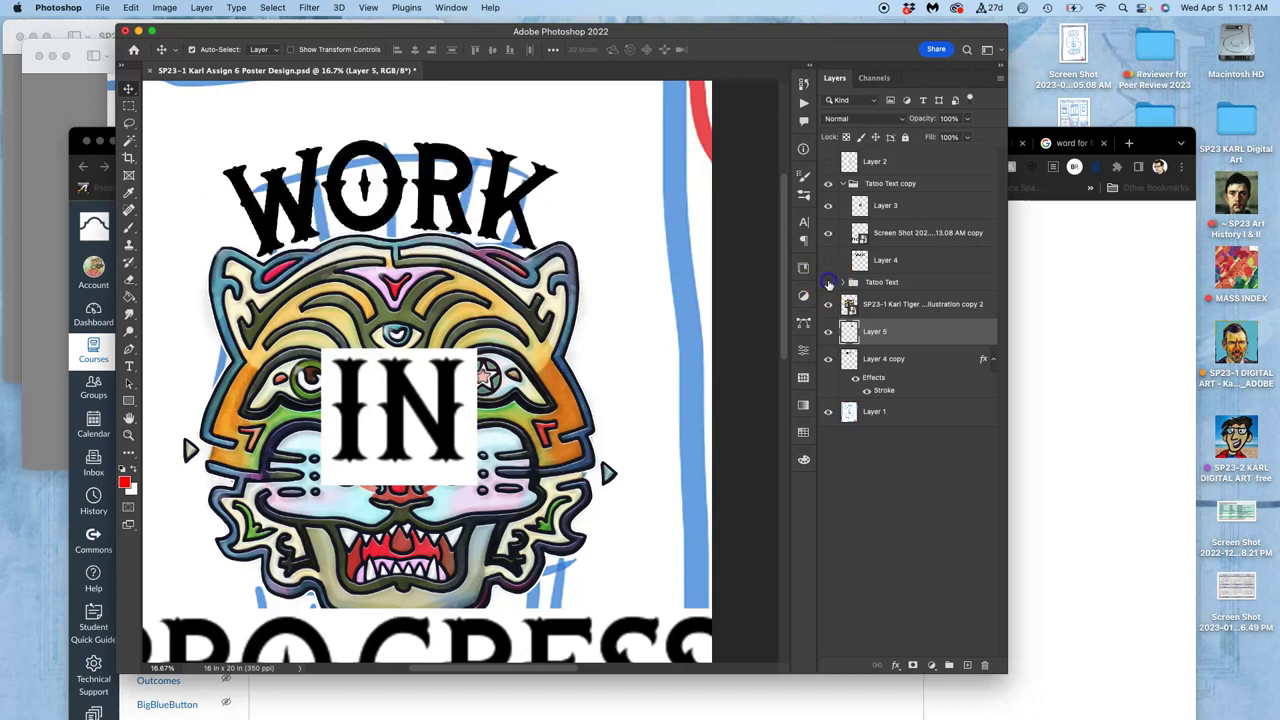
click(827, 283)
click(827, 283)
Examine the edges of the R in the arched WORK lettering at 300% magnification
key(super+plus)
key(super+plus)
key(super+plus)
key(super+plus)
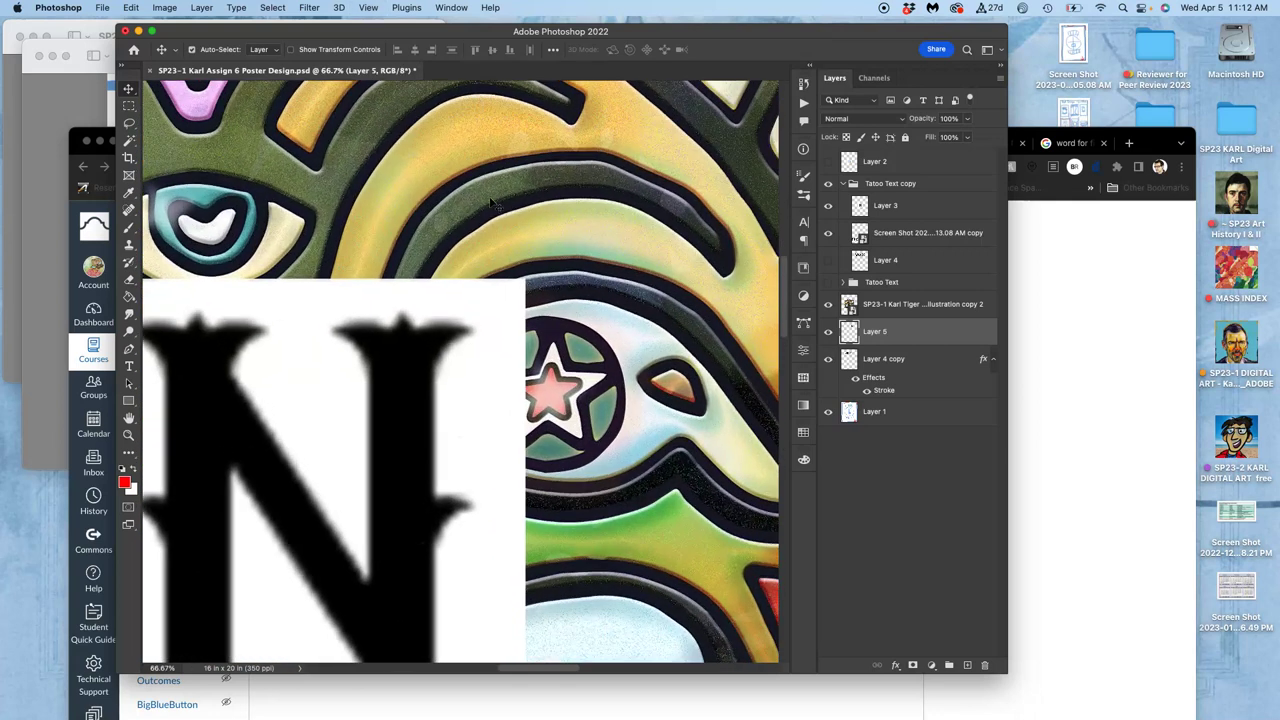
scroll(490, 203, up, 8)
scroll(394, 266, down, 2)
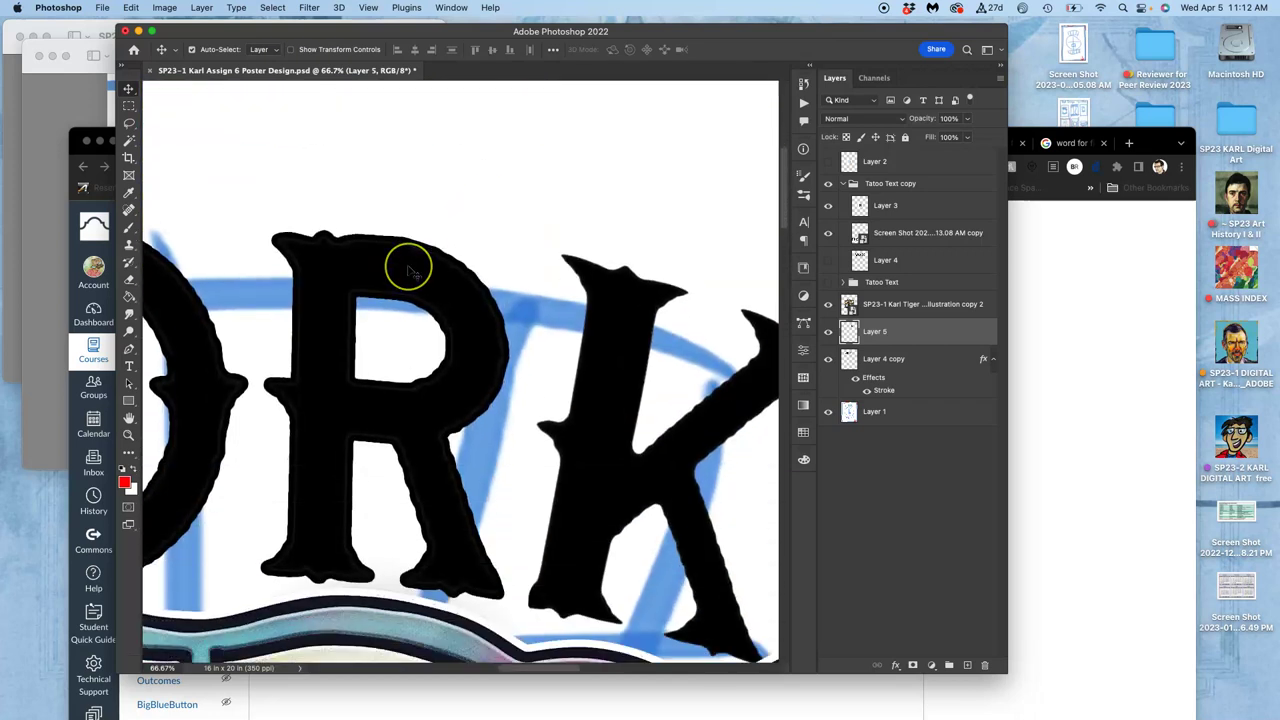
key(super+equal)
key(super+equal)
key(super+equal)
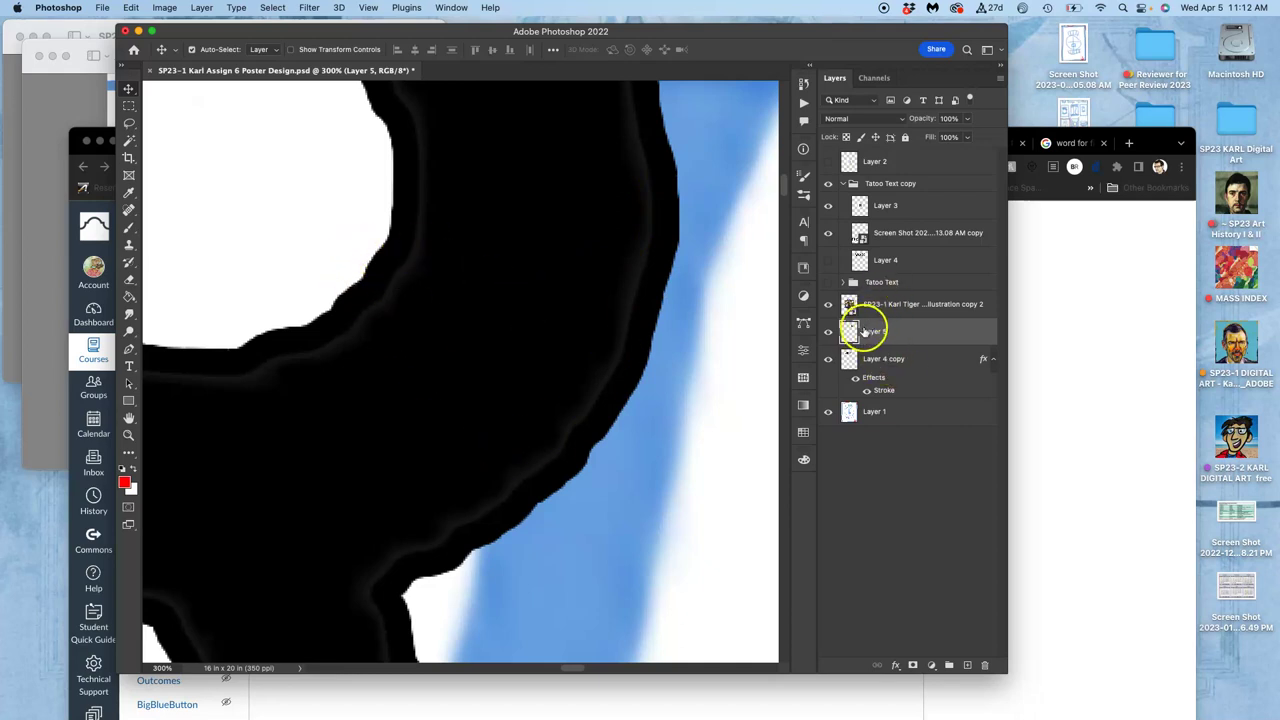
Compare the WORK lettering with the effects of Layer 4 copy on and off, close up and at reduced magnification
click(851, 381)
click(851, 381)
click(851, 381)
click(851, 381)
click(851, 381)
key(super+minus)
key(super+minus)
key(super+minus)
key(super+minus)
key(super+minus)
key(super+minus)
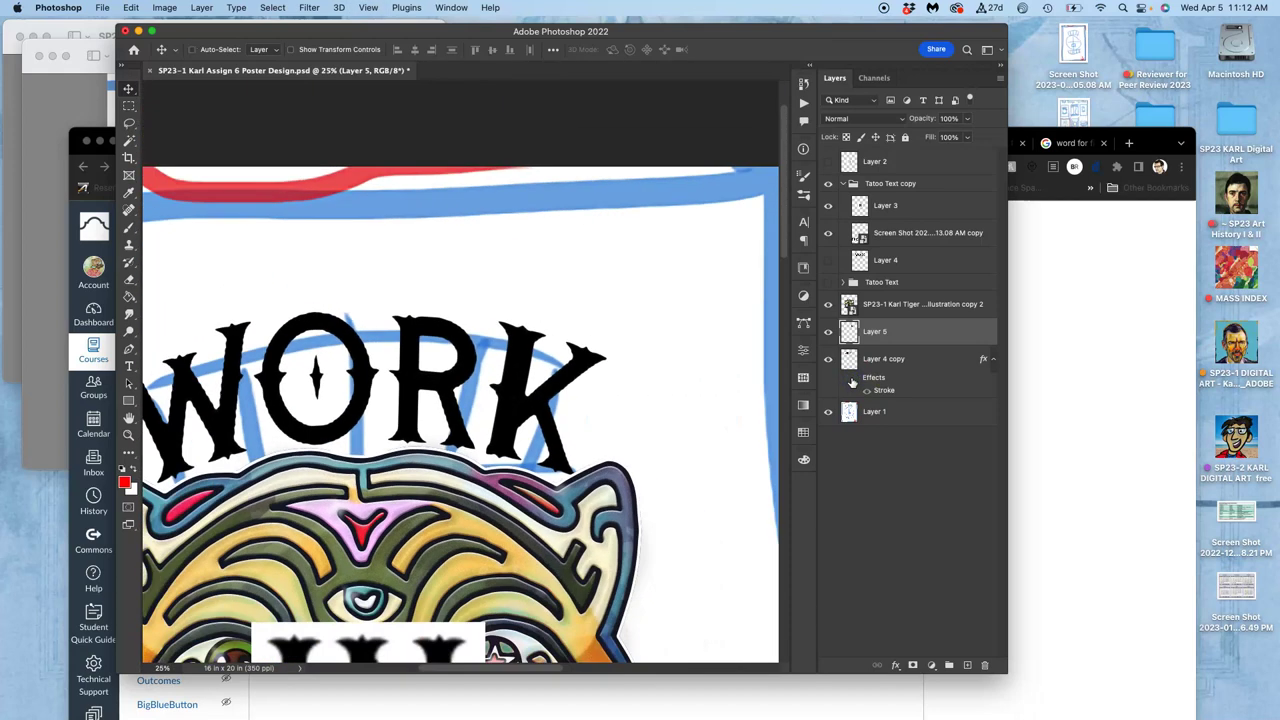
key(super+minus)
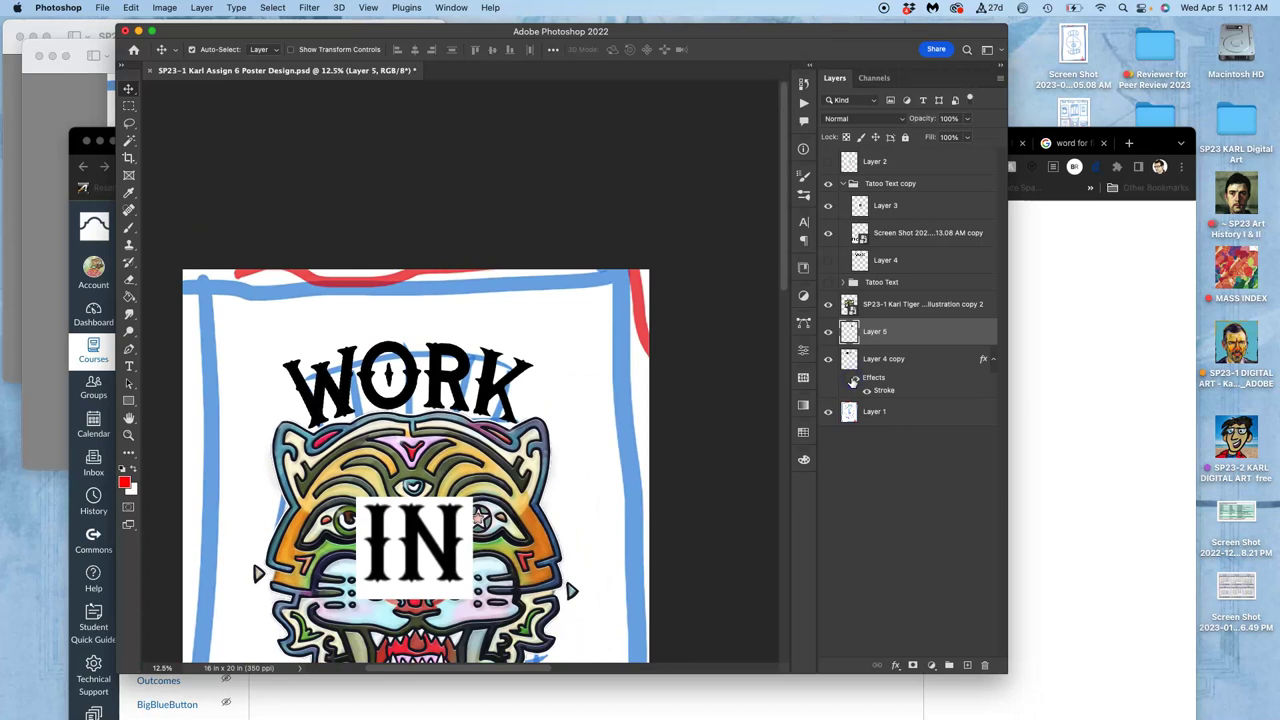
Hide Layer 1, the tiger illustration and the Tatoo Text copy group so that only the arched WORK lettering shows
click(831, 332)
click(829, 333)
click(829, 333)
click(827, 412)
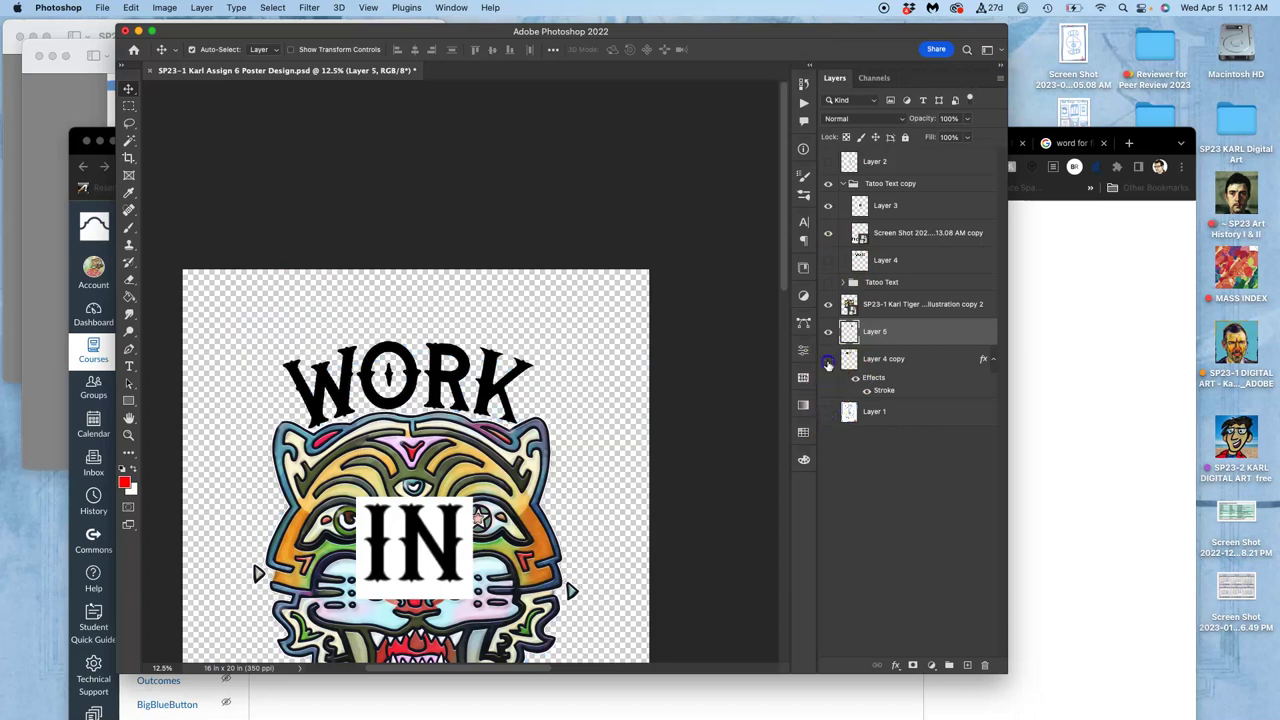
click(827, 360)
click(827, 360)
click(828, 305)
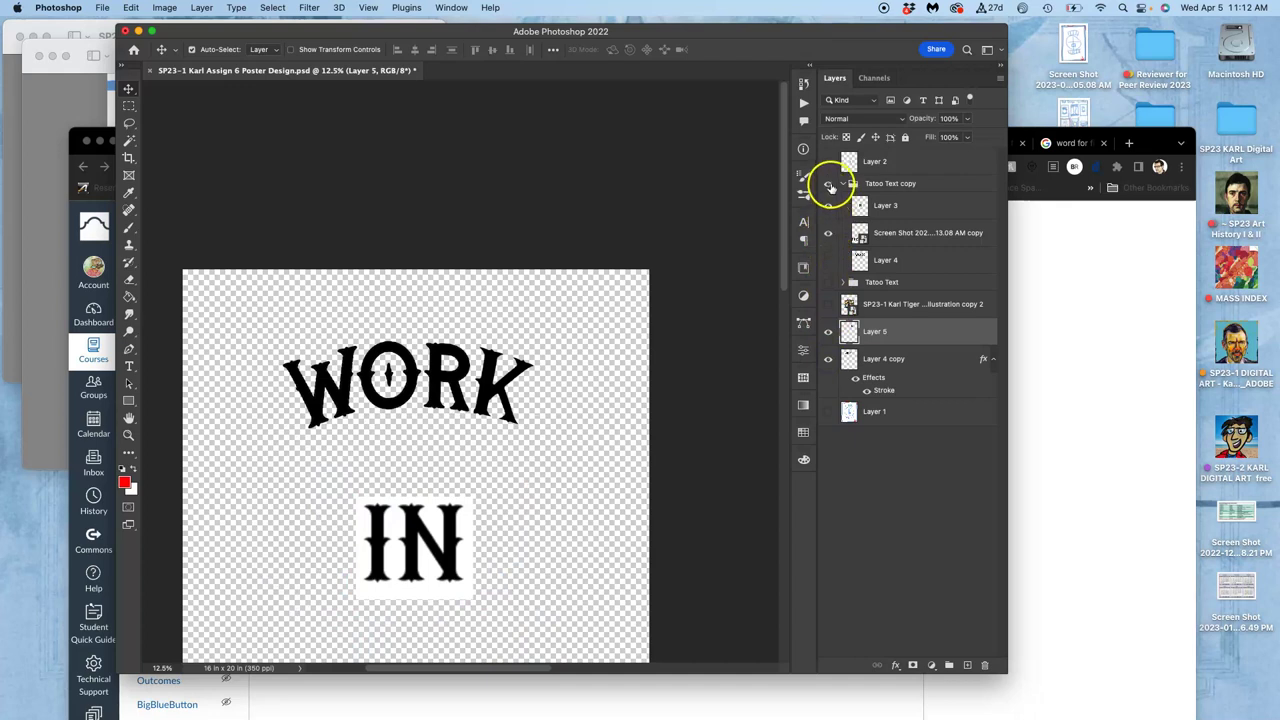
click(828, 184)
key(super+minus)
key(super+minus)
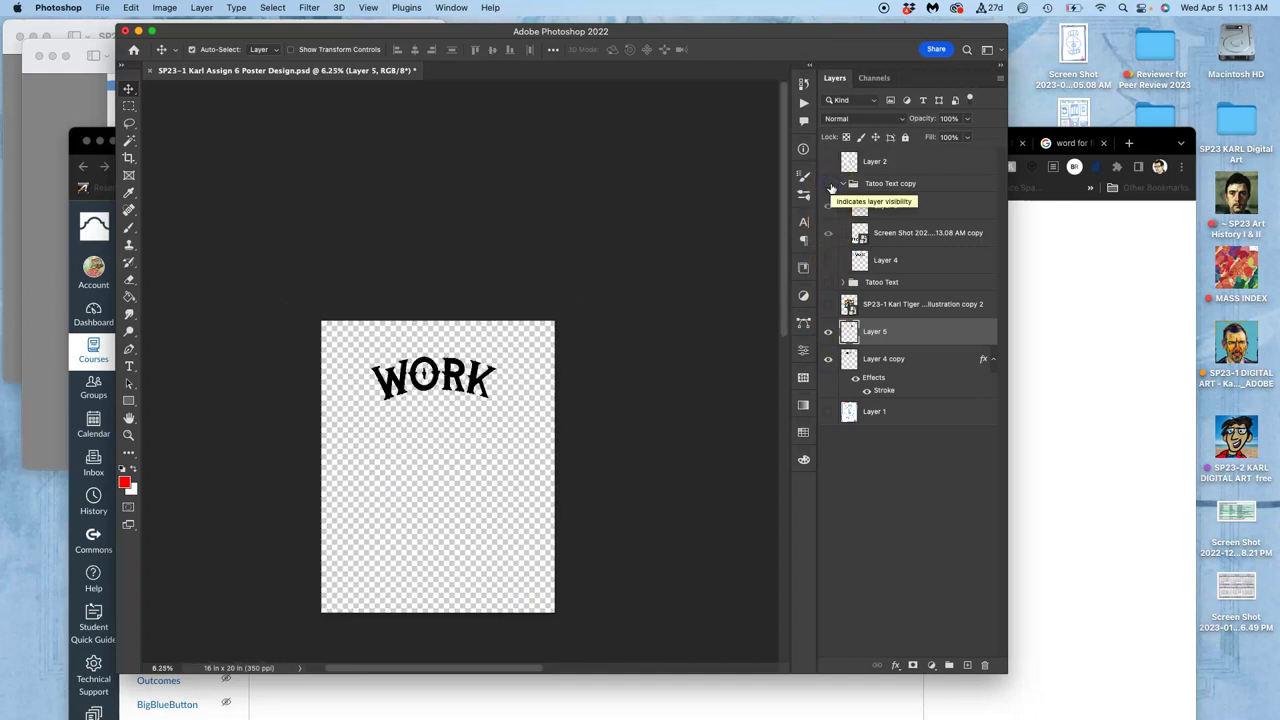
click(828, 186)
click(829, 185)
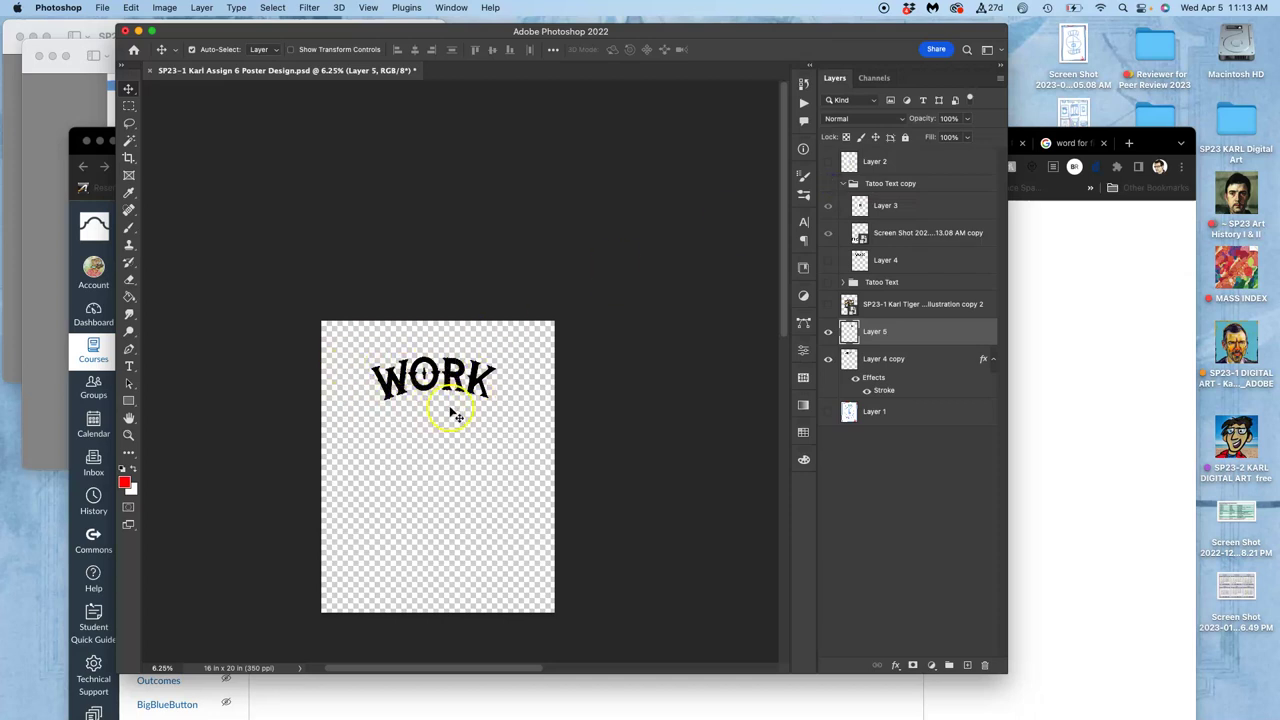
scroll(458, 408, up, 3)
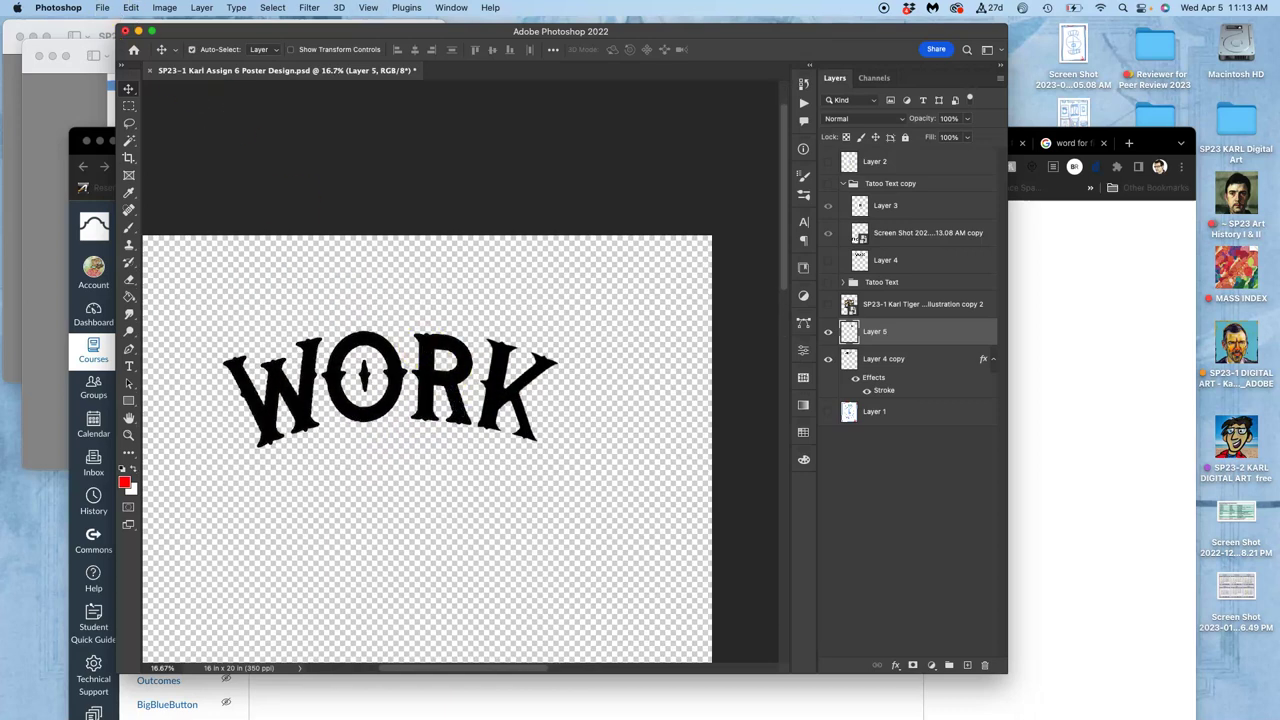
Save a JPEG copy of the poster on the Desktop with "test" prefixed to its file name, using maximum quality 12
click(102, 7)
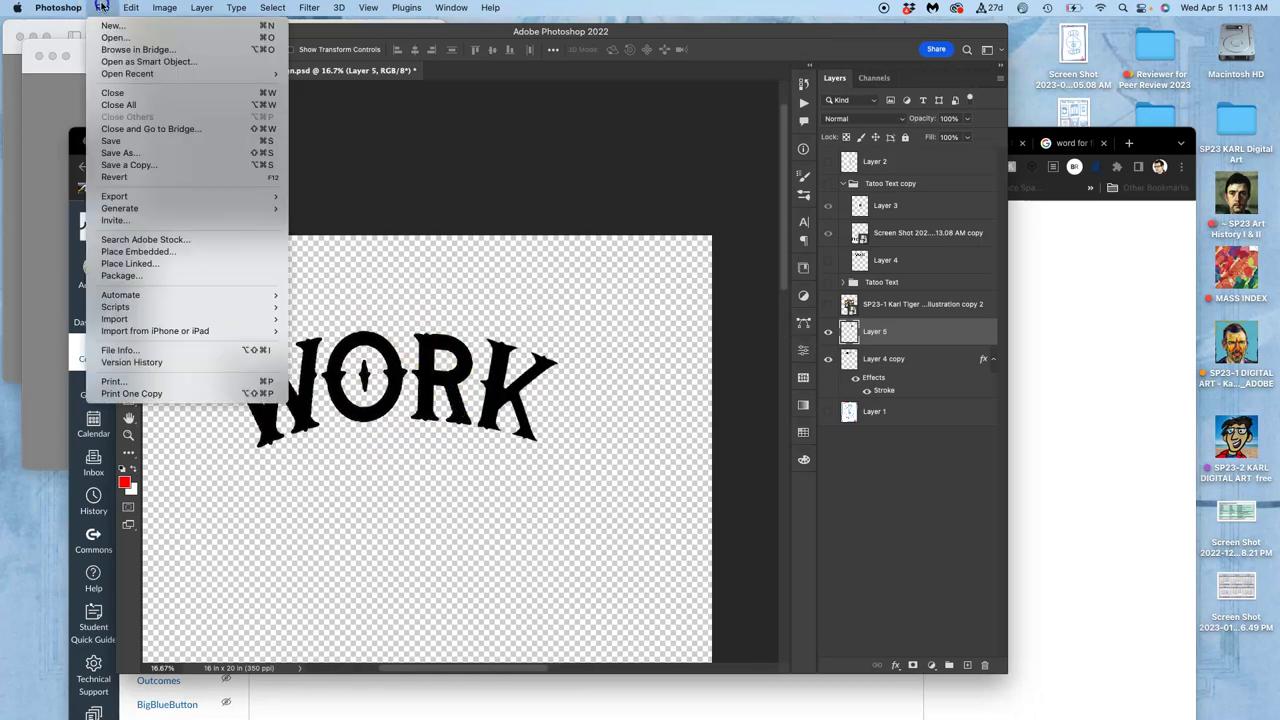
click(122, 164)
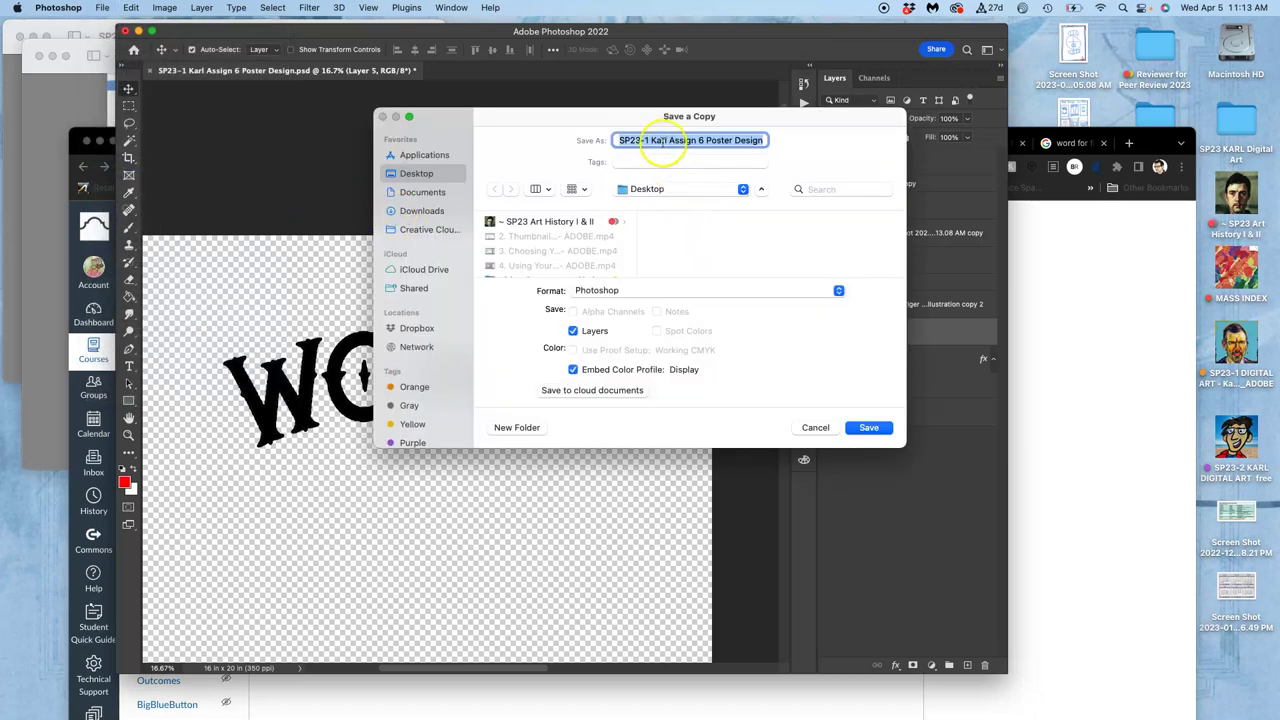
click(619, 141)
text(Test)
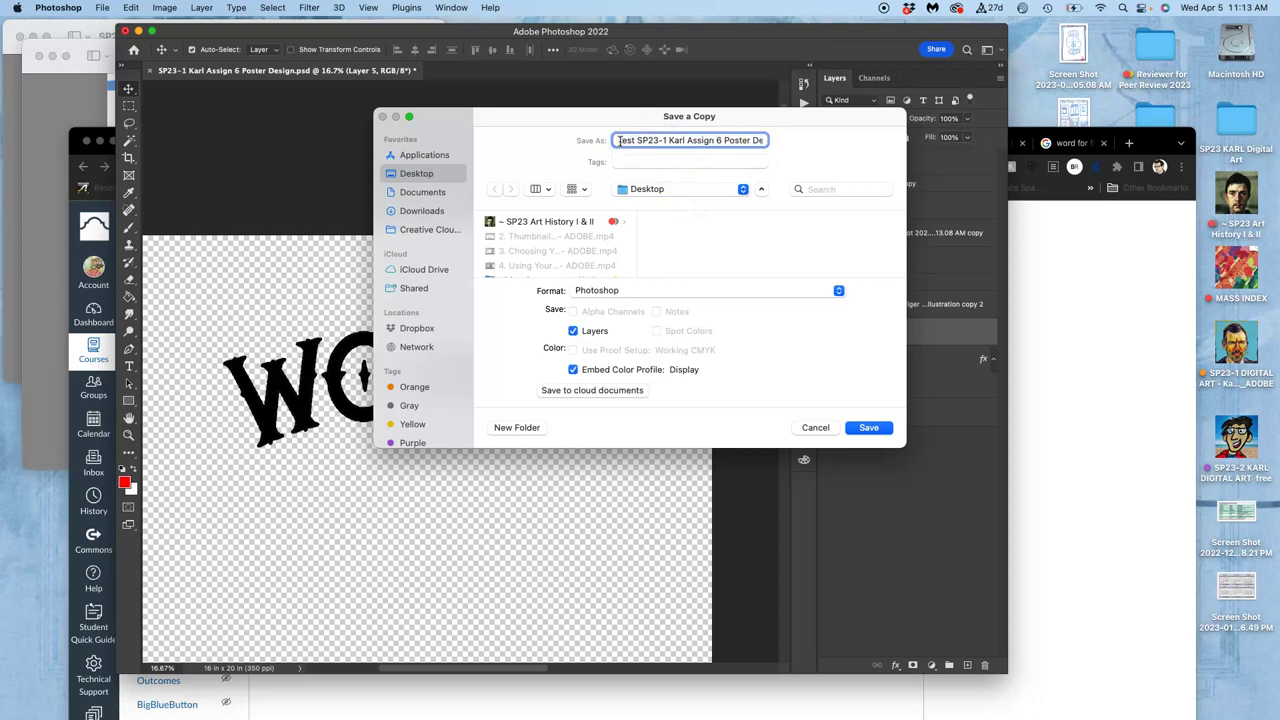
click(630, 290)
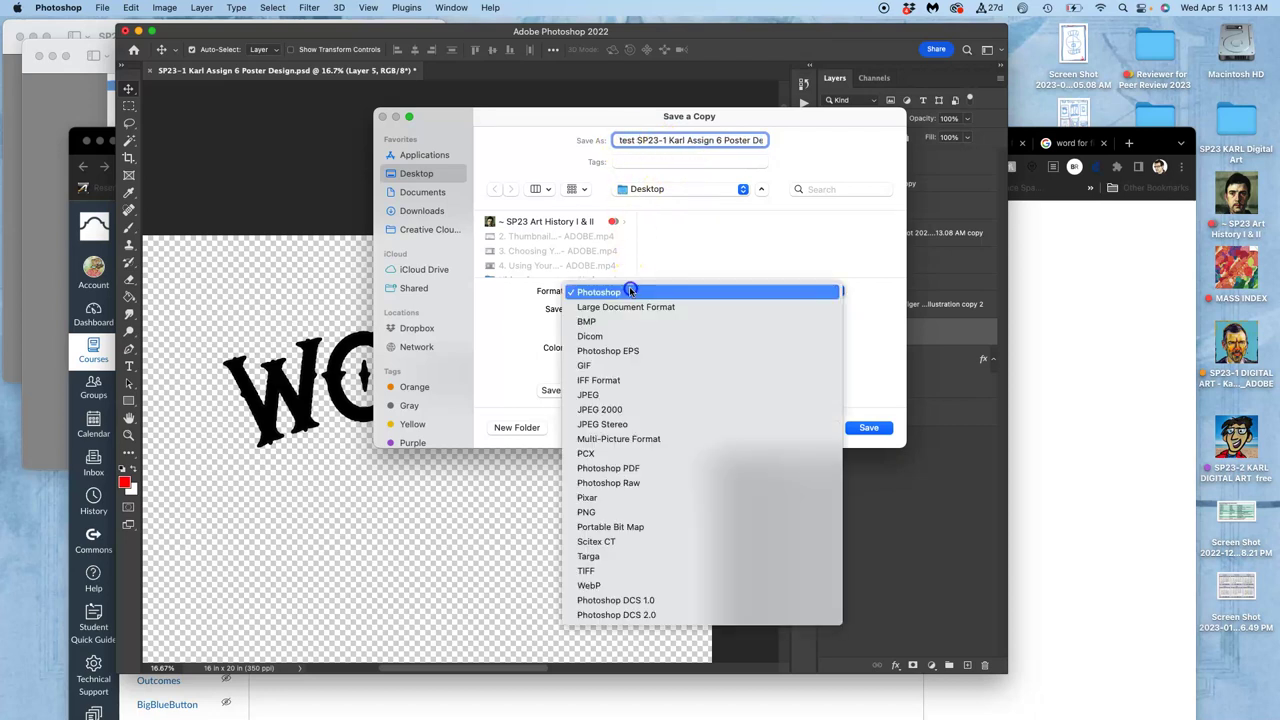
click(640, 395)
click(867, 428)
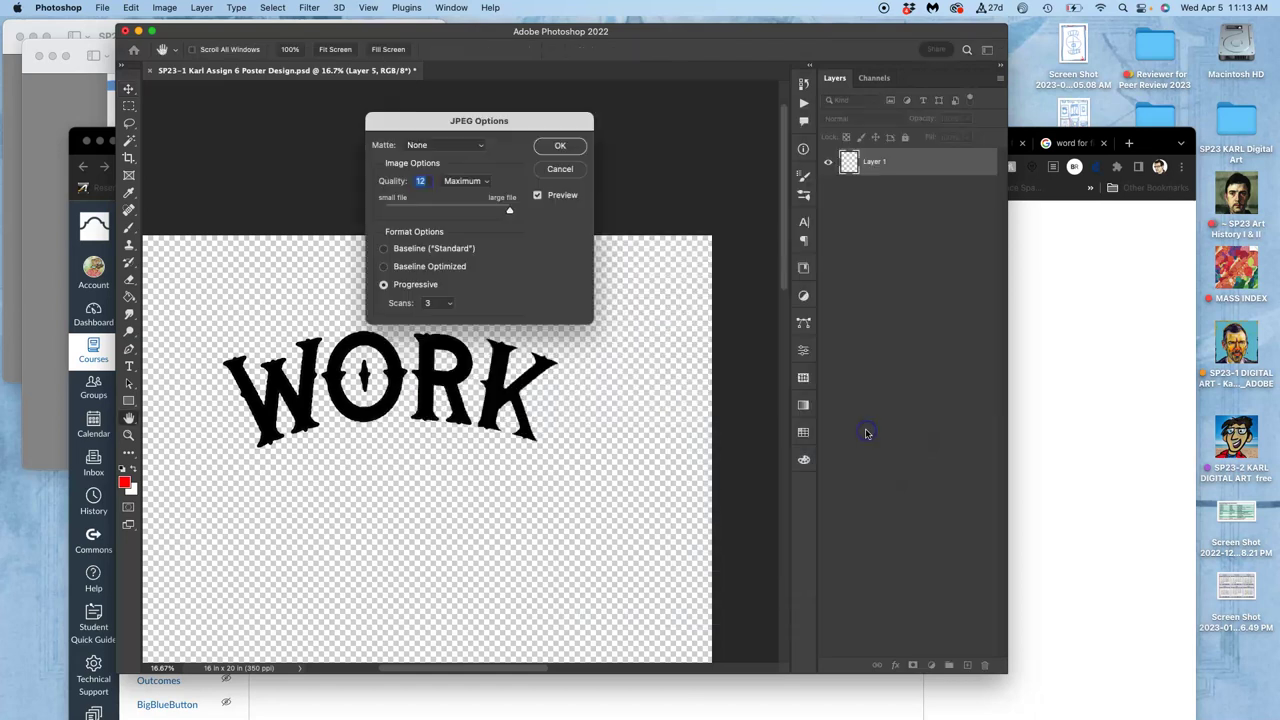
click(562, 148)
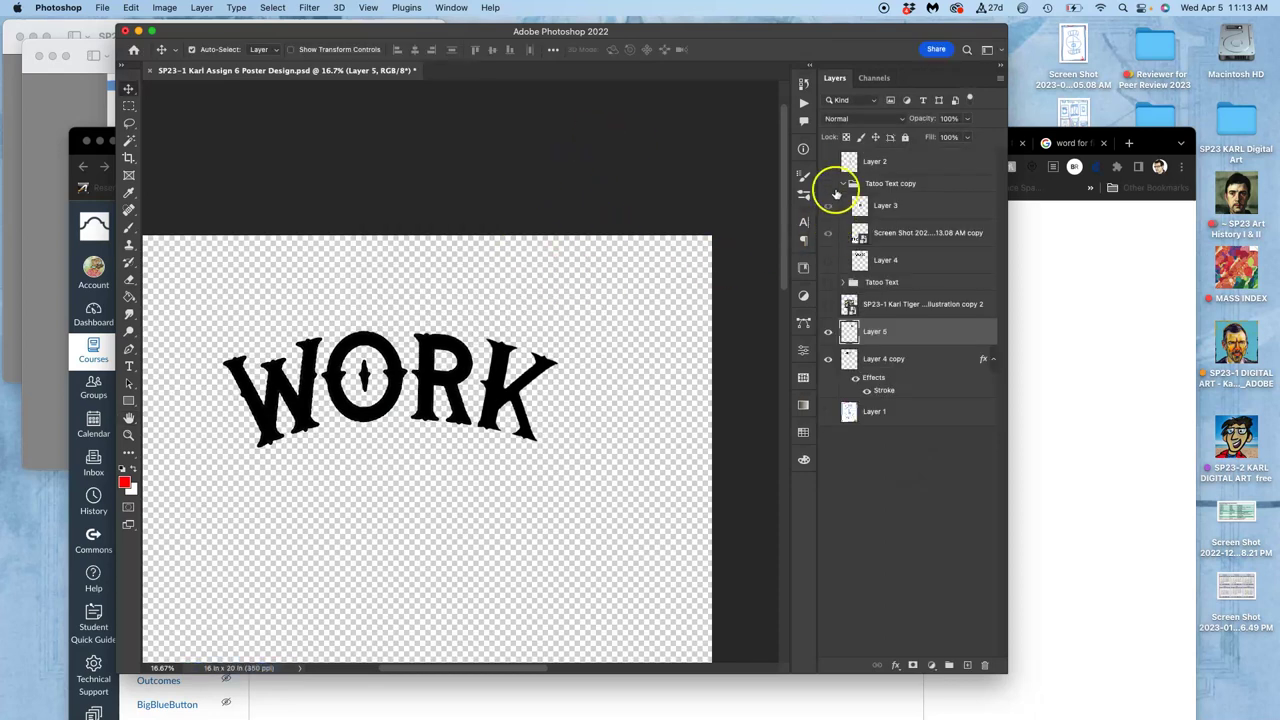
Show Layer 2, the Tatoo Text copy group and the tiger illustration, and save the poster document
click(827, 163)
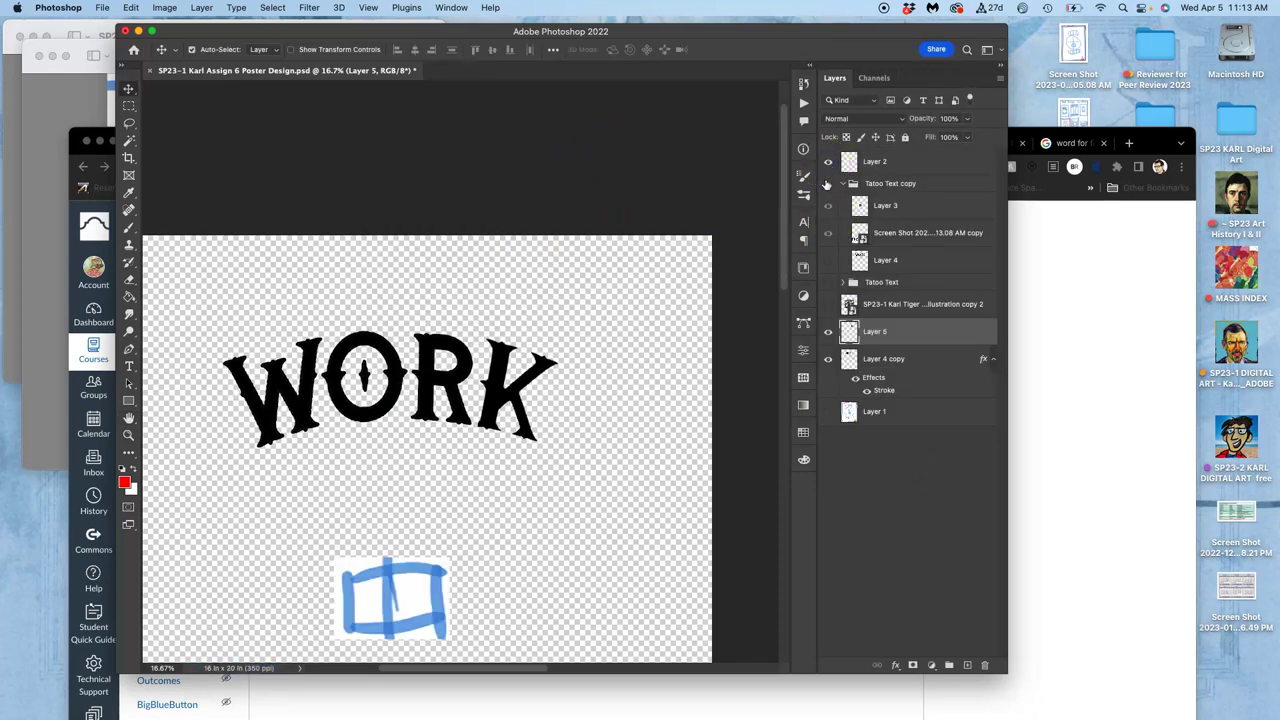
click(827, 184)
click(828, 163)
click(828, 163)
click(828, 260)
click(828, 260)
click(827, 304)
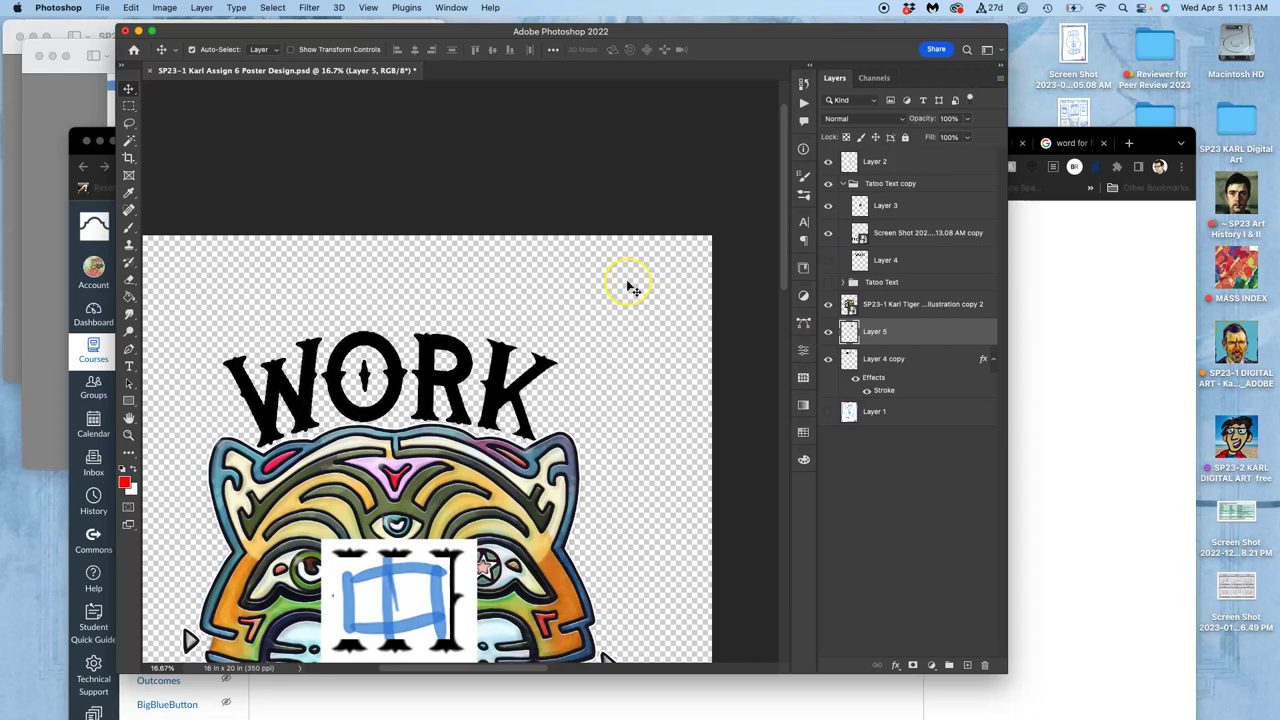
key(super+s)
key(super+minus)
key(super+minus)
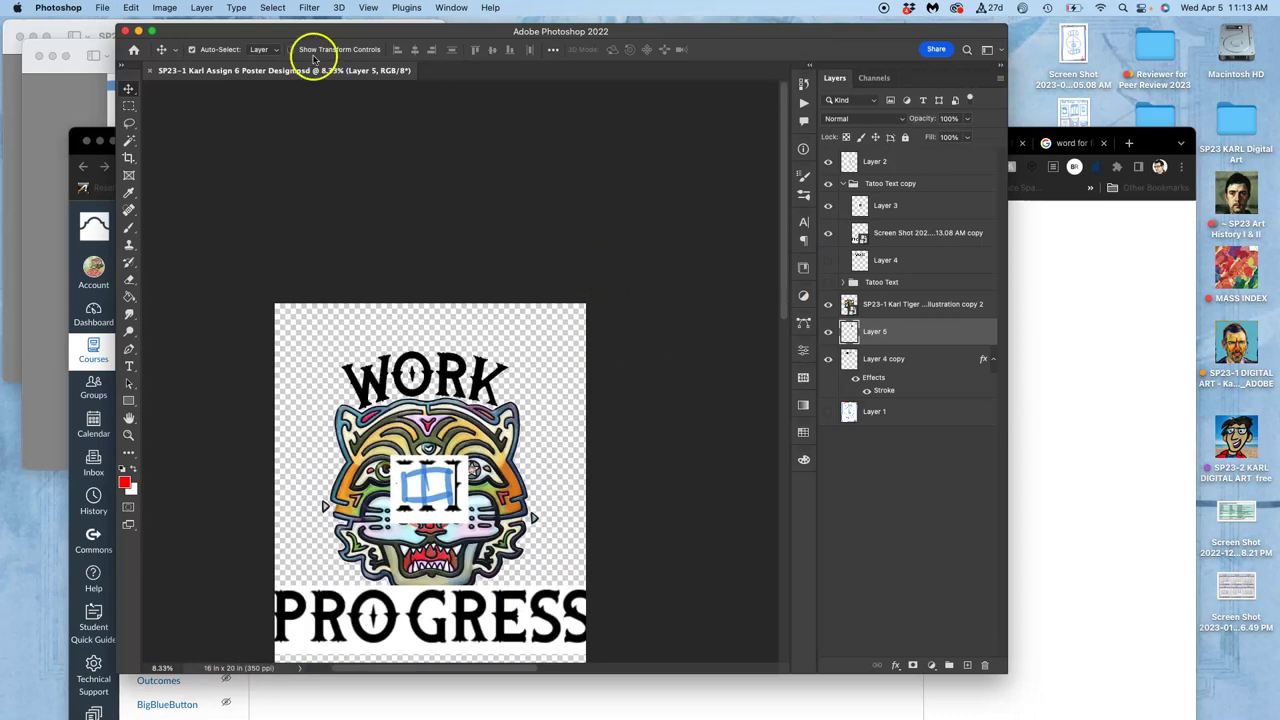
Minimize the poster window, reveal the desktop and tag the test JPEG copy gray
click(138, 32)
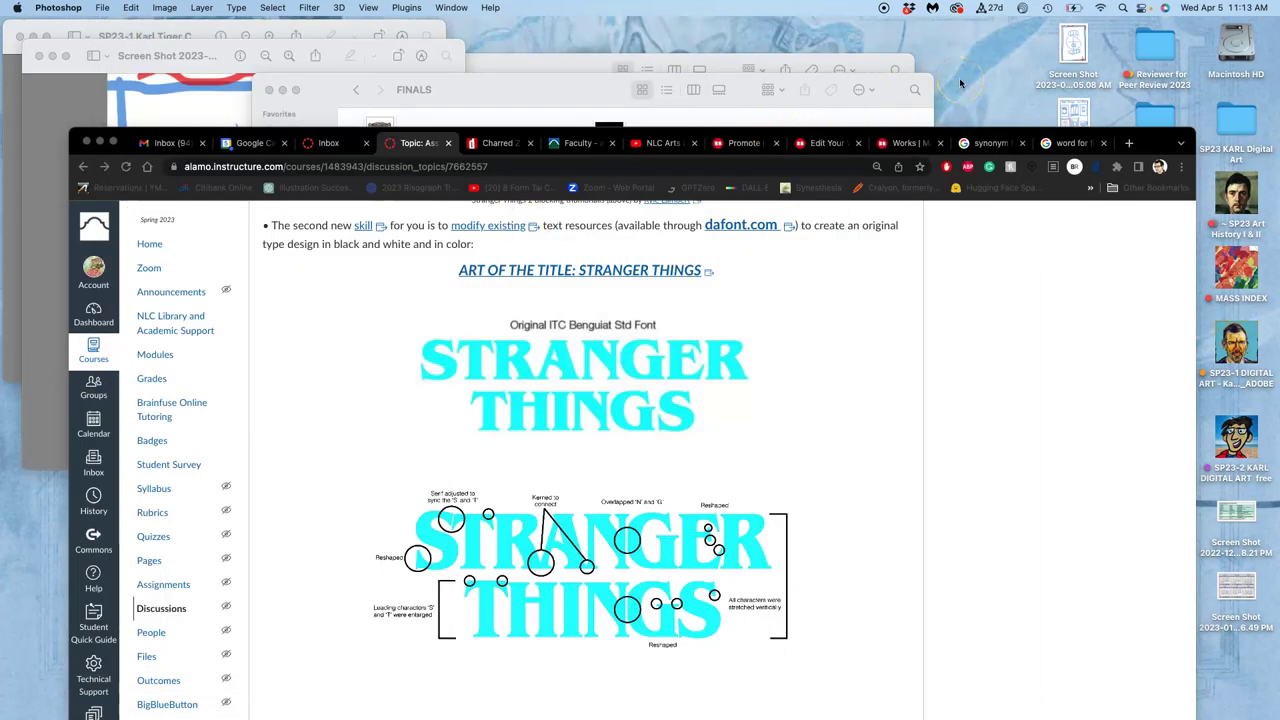
key(F11)
click(1031, 281)
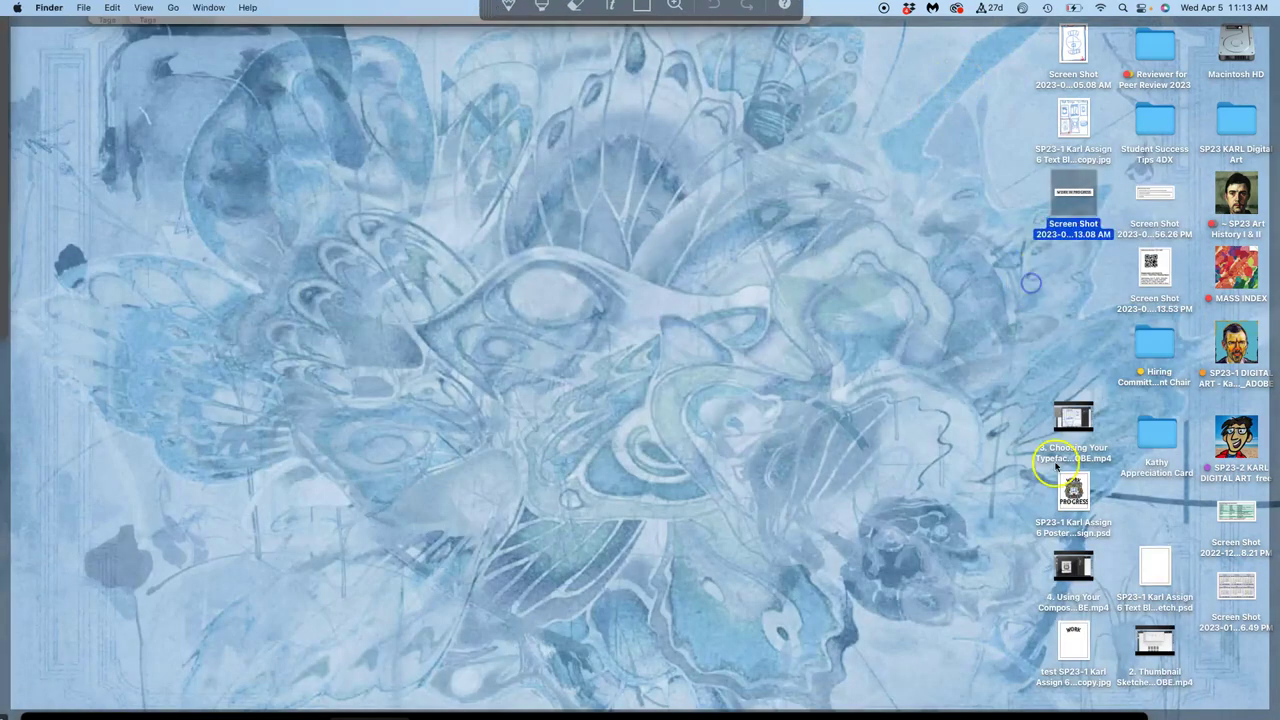
right_click(1073, 647)
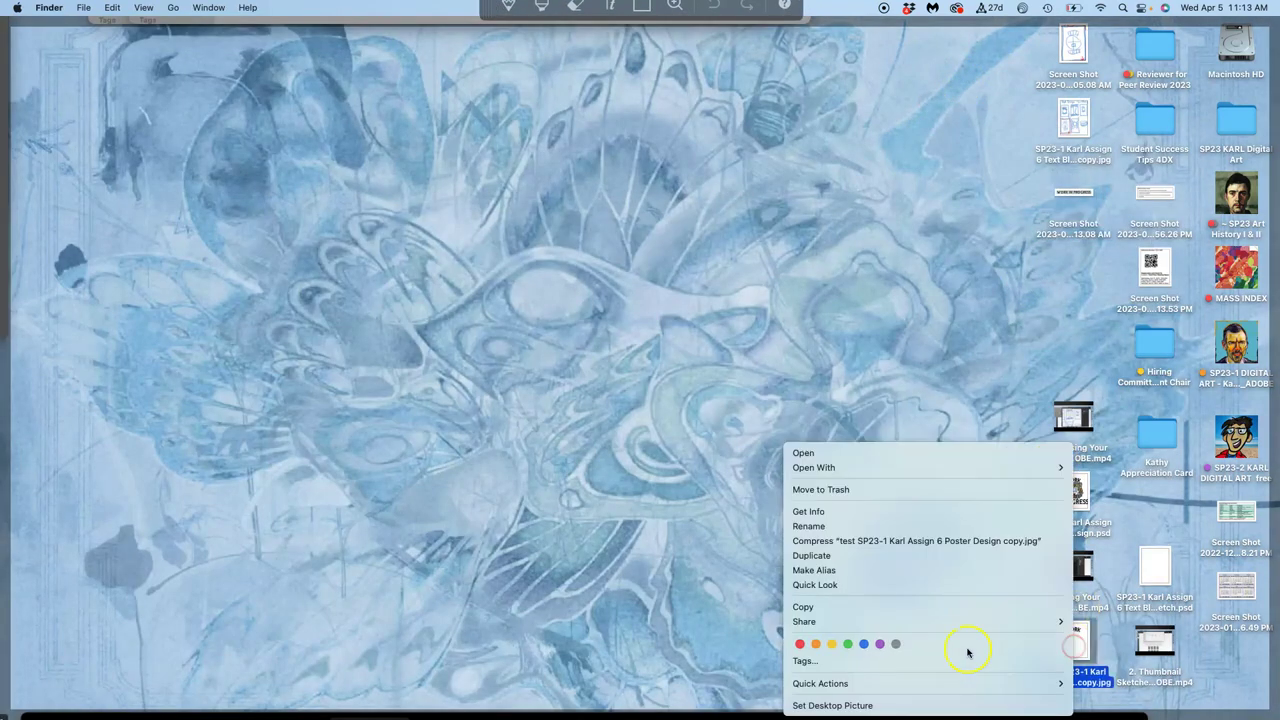
click(896, 644)
Open the test JPEG copy from the desktop in Adobe Illustrator 2022
right_click(1071, 638)
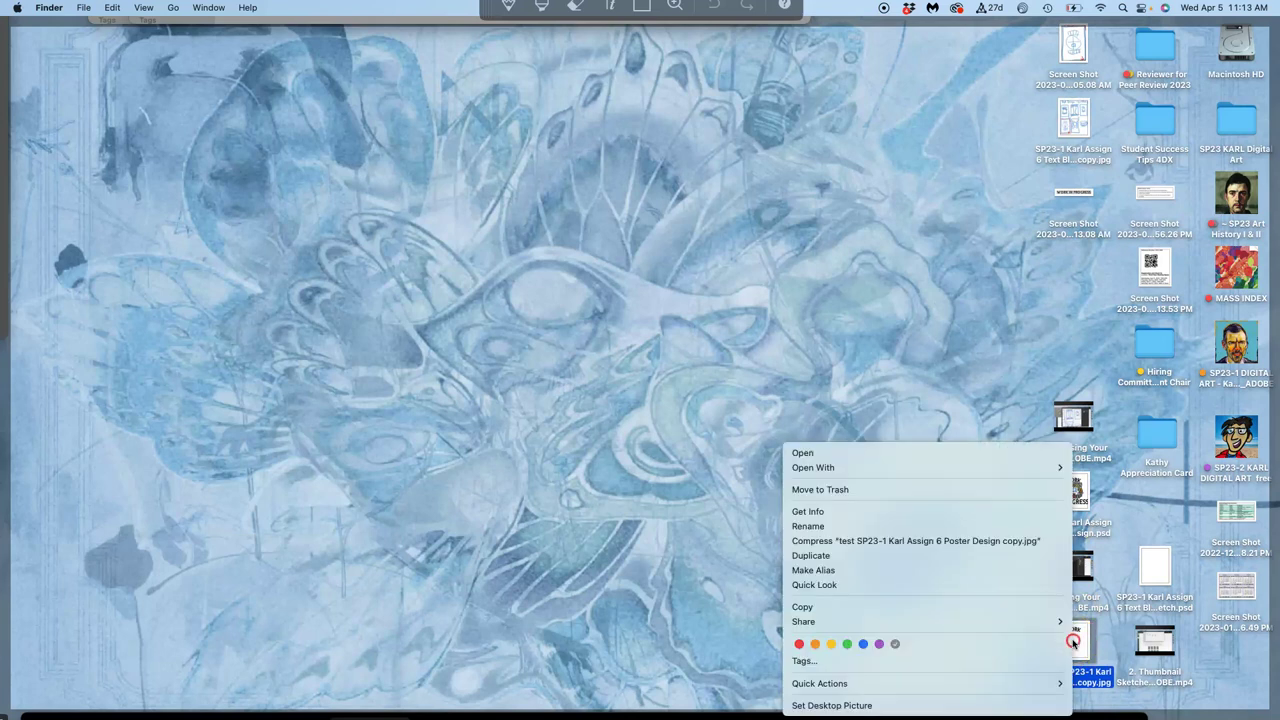
mouse_move(882, 470)
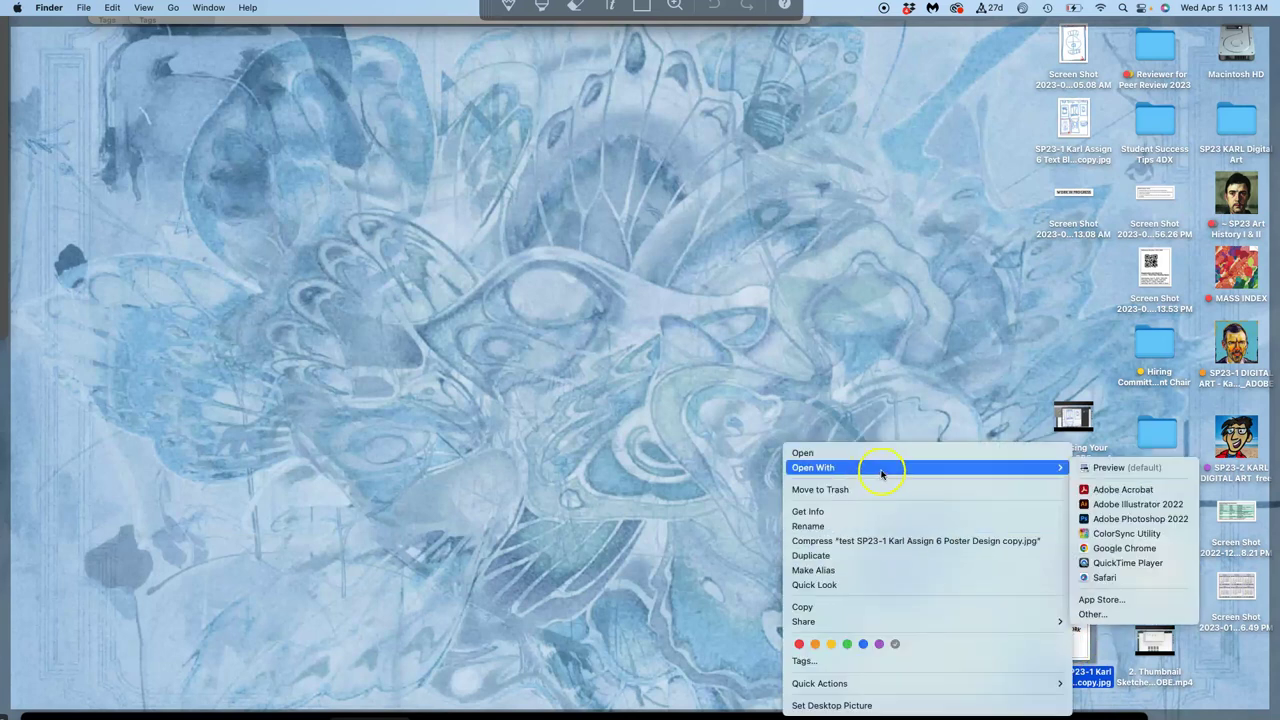
click(1113, 505)
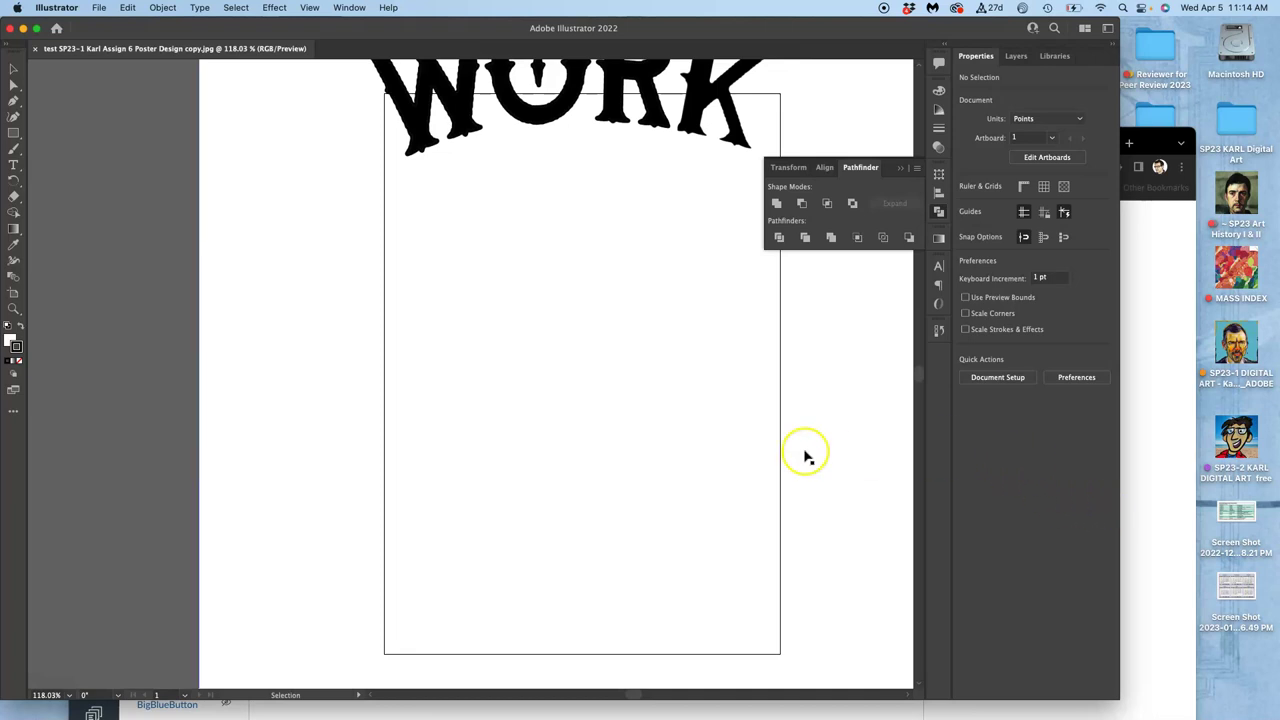
Inspect the WORK lettering's edges at up to 600% magnification and return to a view of the whole word
scroll(654, 374, up, 5)
scroll(657, 375, up, 3)
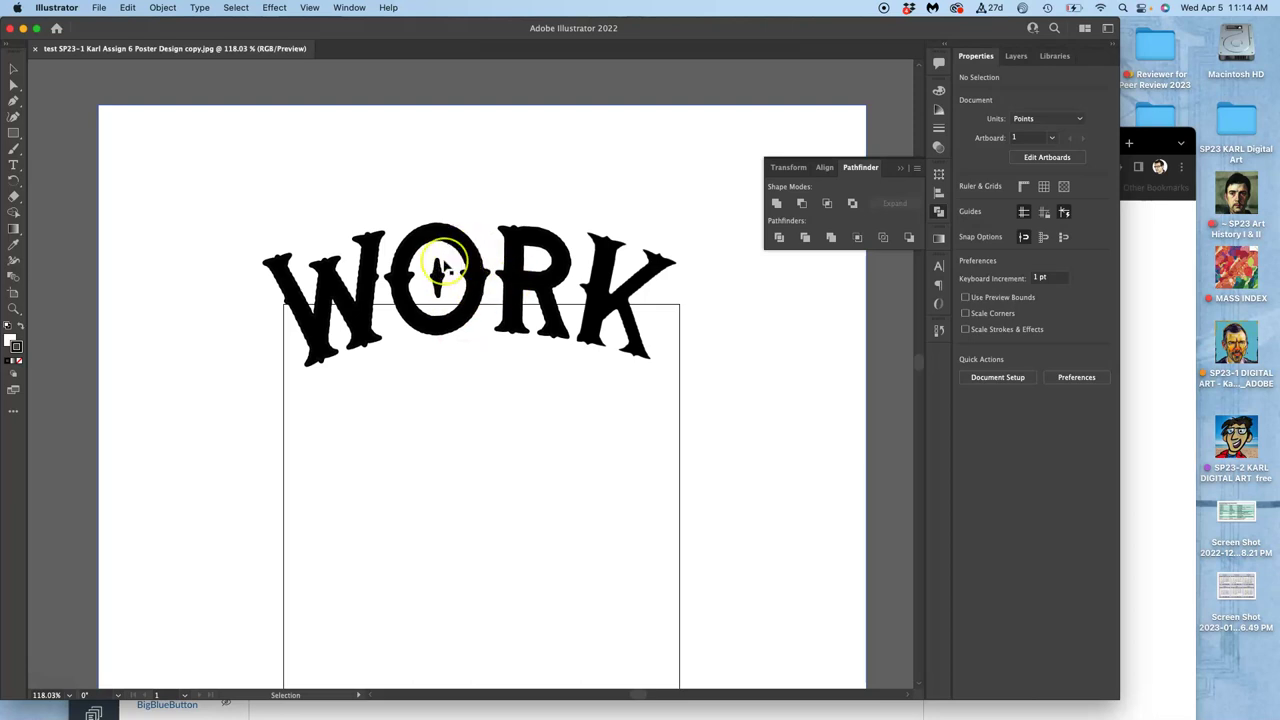
key(super+equal)
key(super+equal)
key(super+equal)
key(super+equal)
key(super+equal)
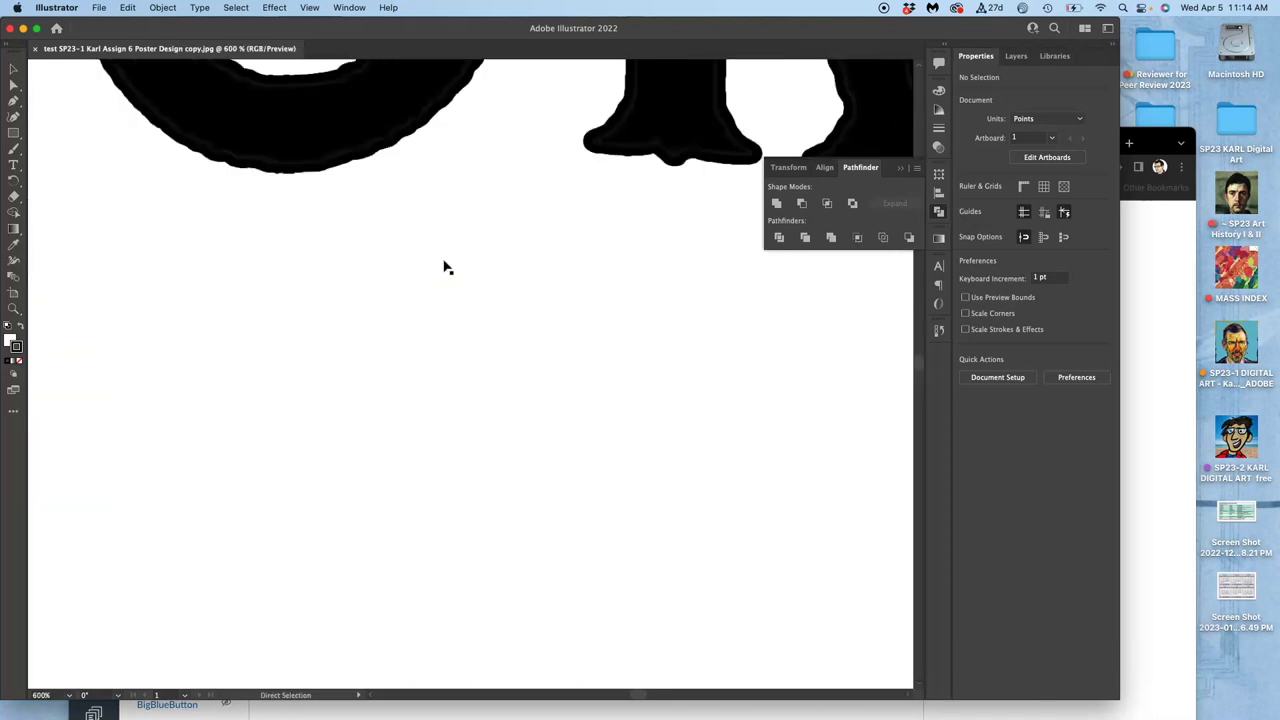
key(super+minus)
key(super+minus)
key(super+minus)
key(super+minus)
key(super+minus)
scroll(447, 268, down, 5)
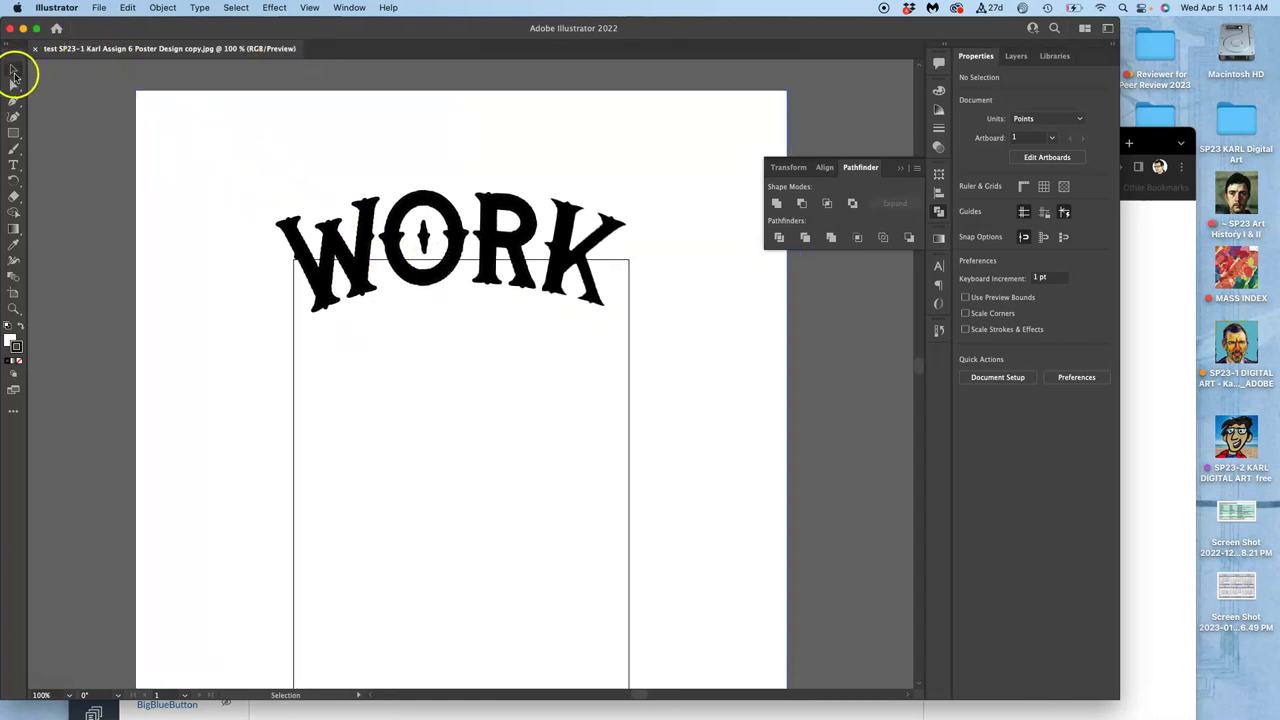
Select the poster image with the Selection tool and run Image Trace on it with the Black and White Logo preset
click(14, 74)
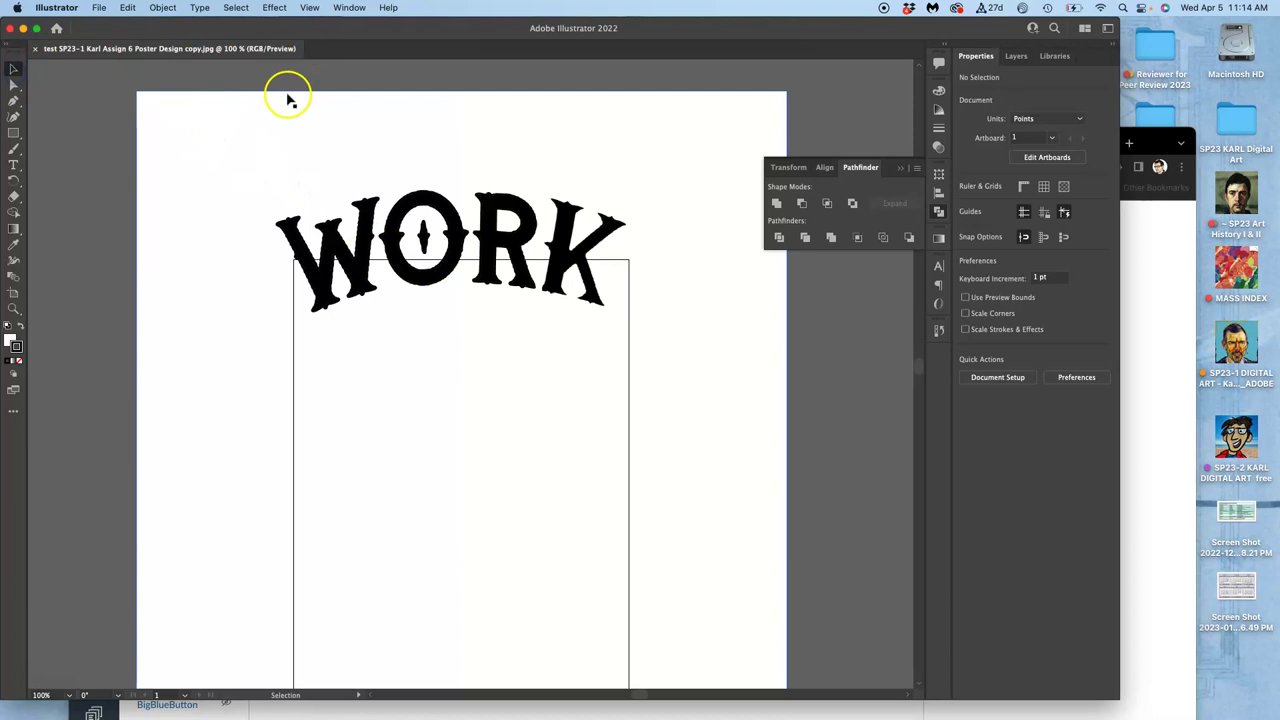
click(406, 186)
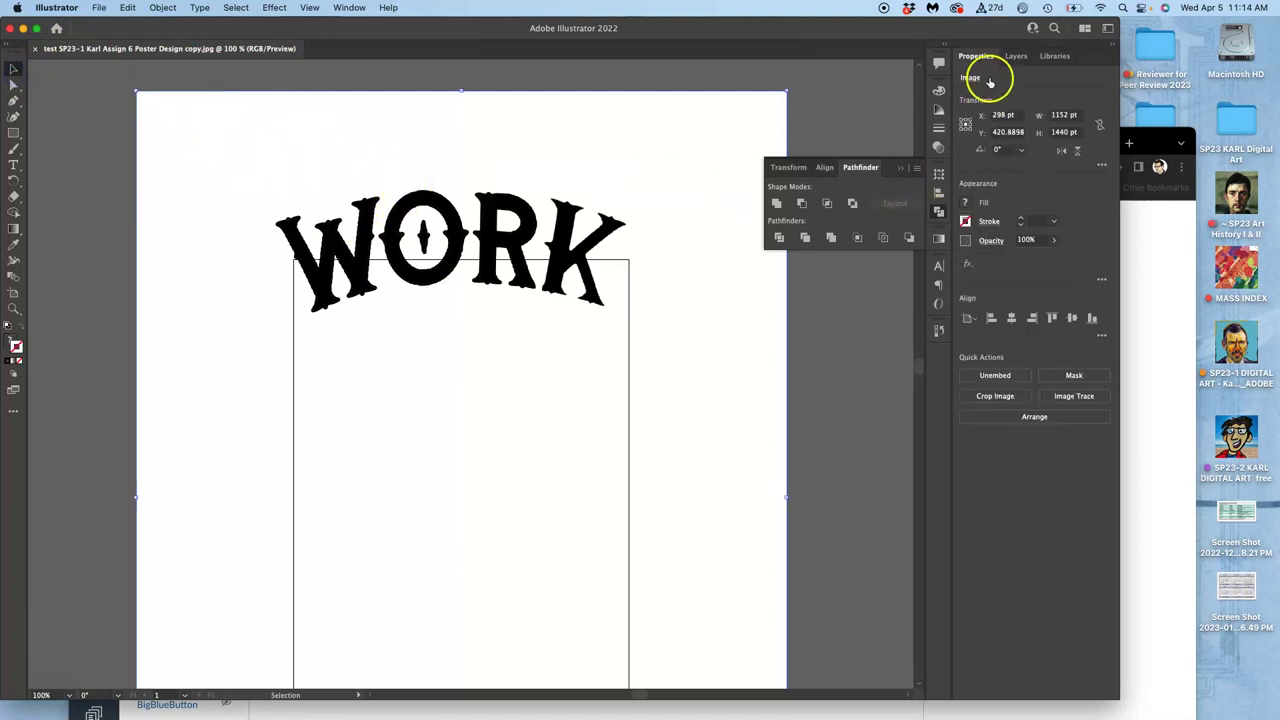
click(1070, 398)
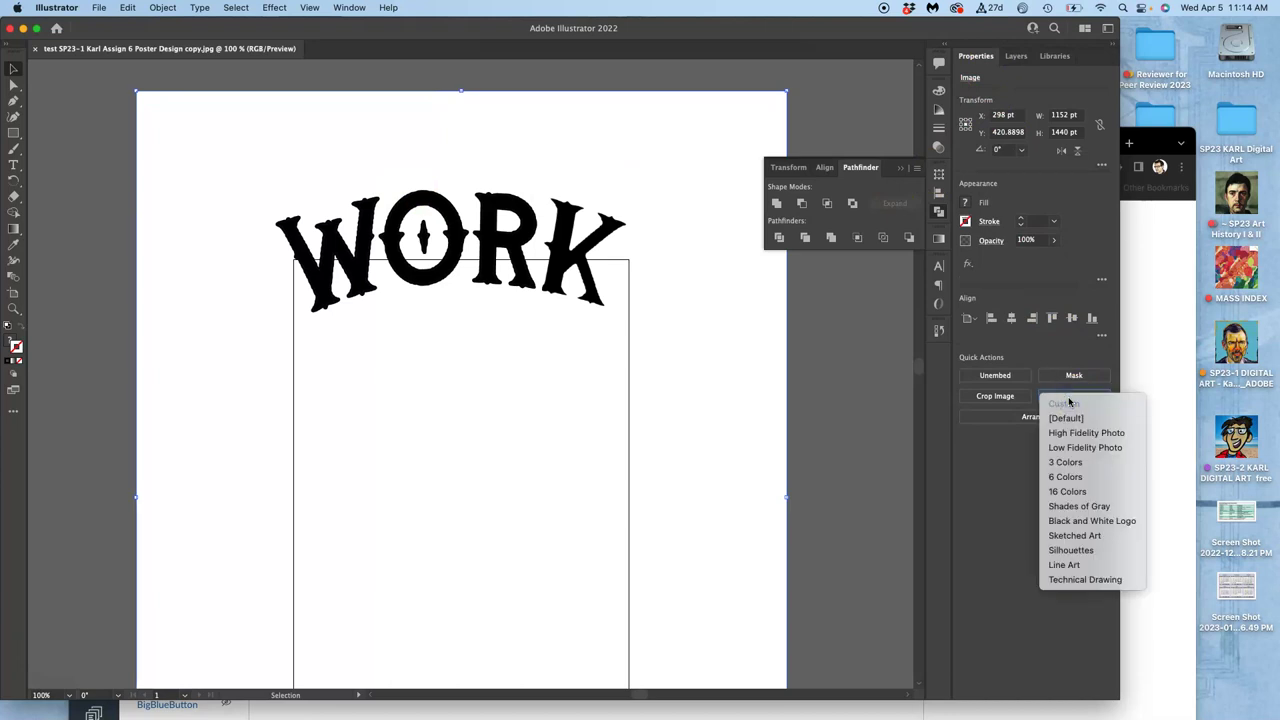
click(1100, 522)
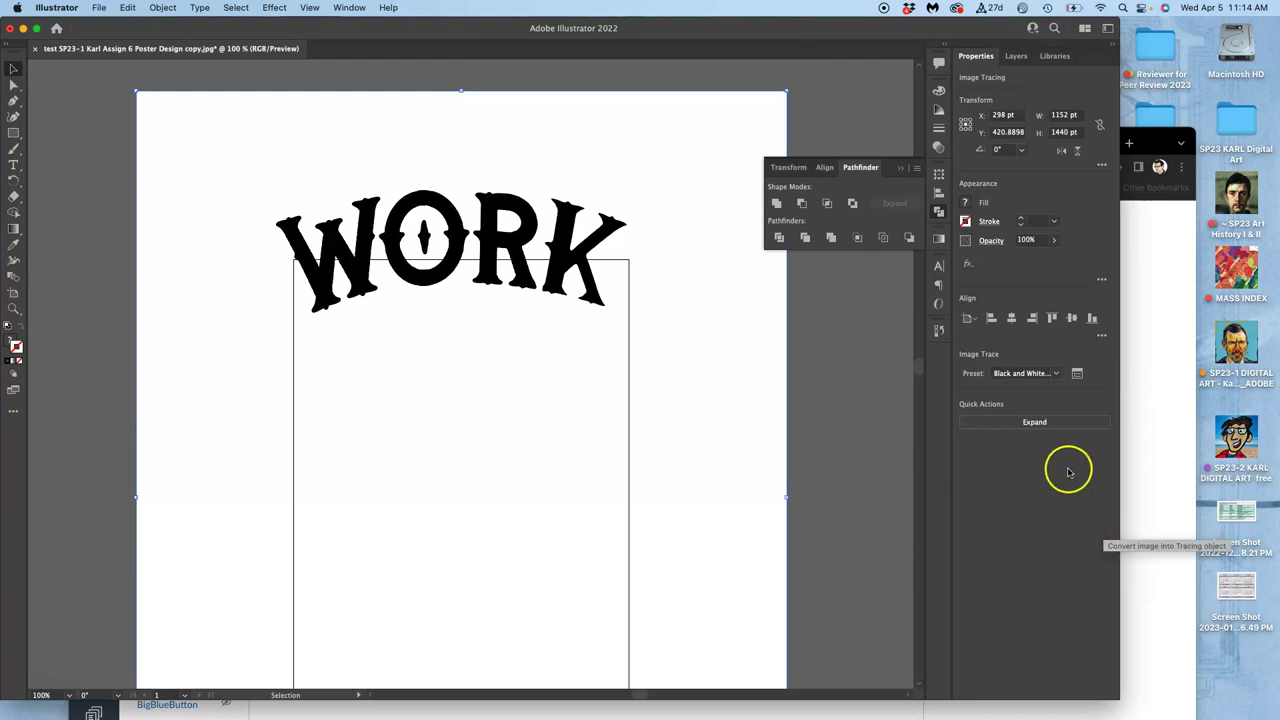
Show the full Image Trace settings with the advanced options and enable Ignore White for the WORK tracing
click(1078, 374)
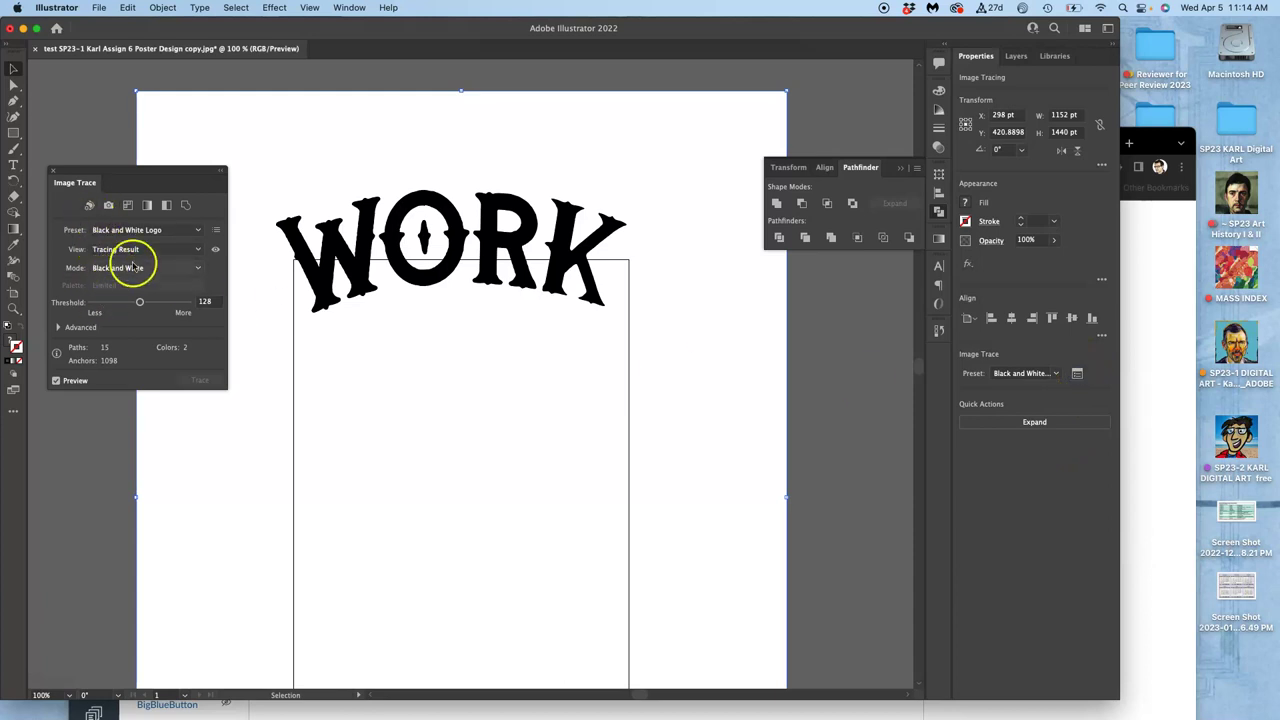
click(345, 8)
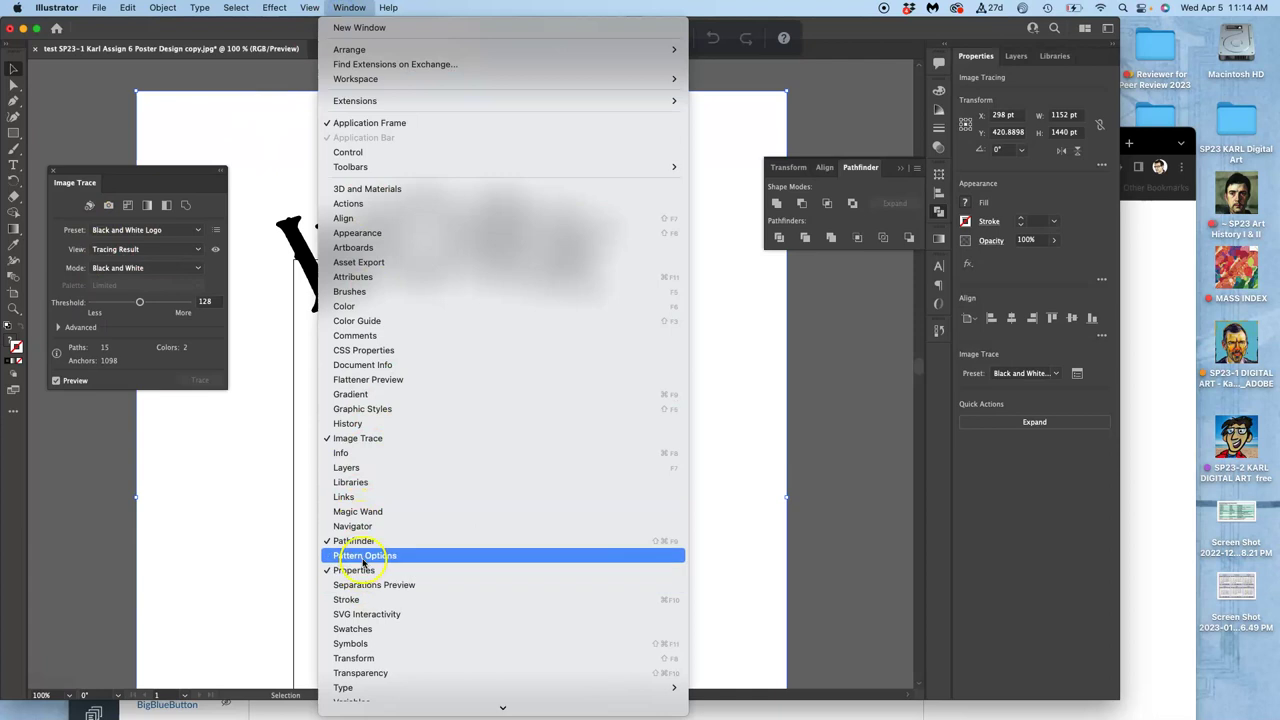
click(110, 450)
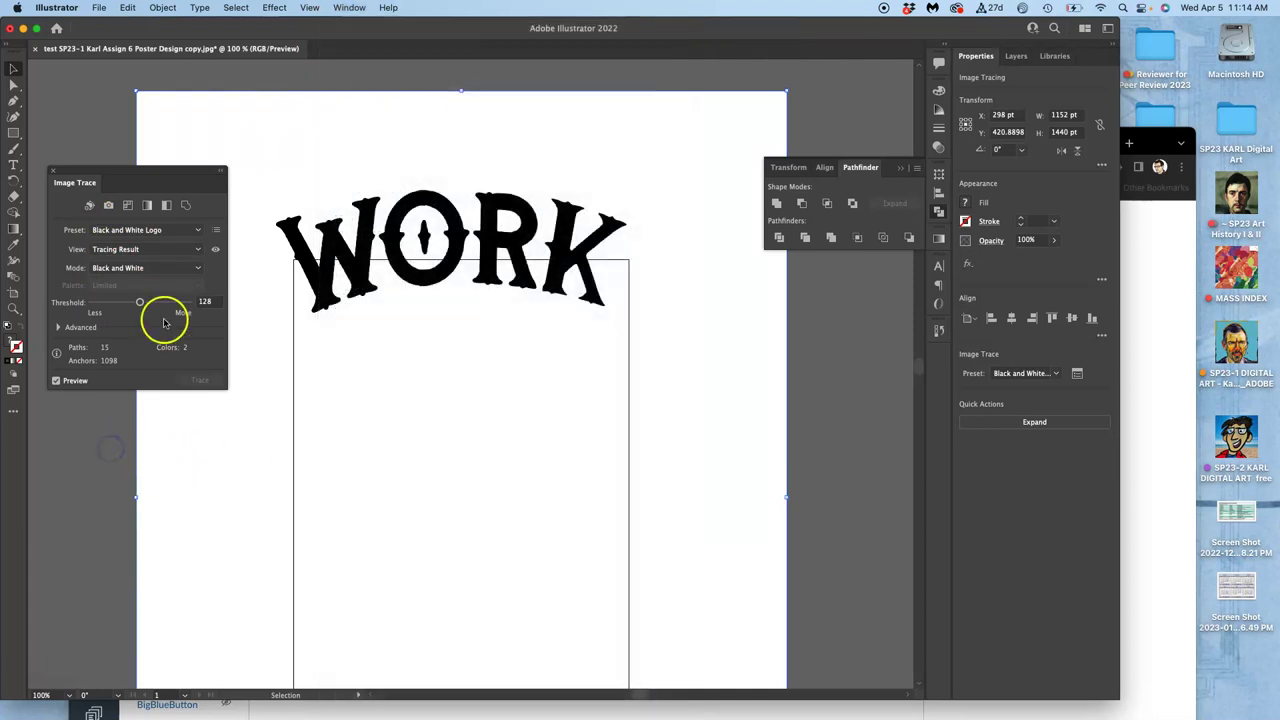
drag(180, 178, 194, 154)
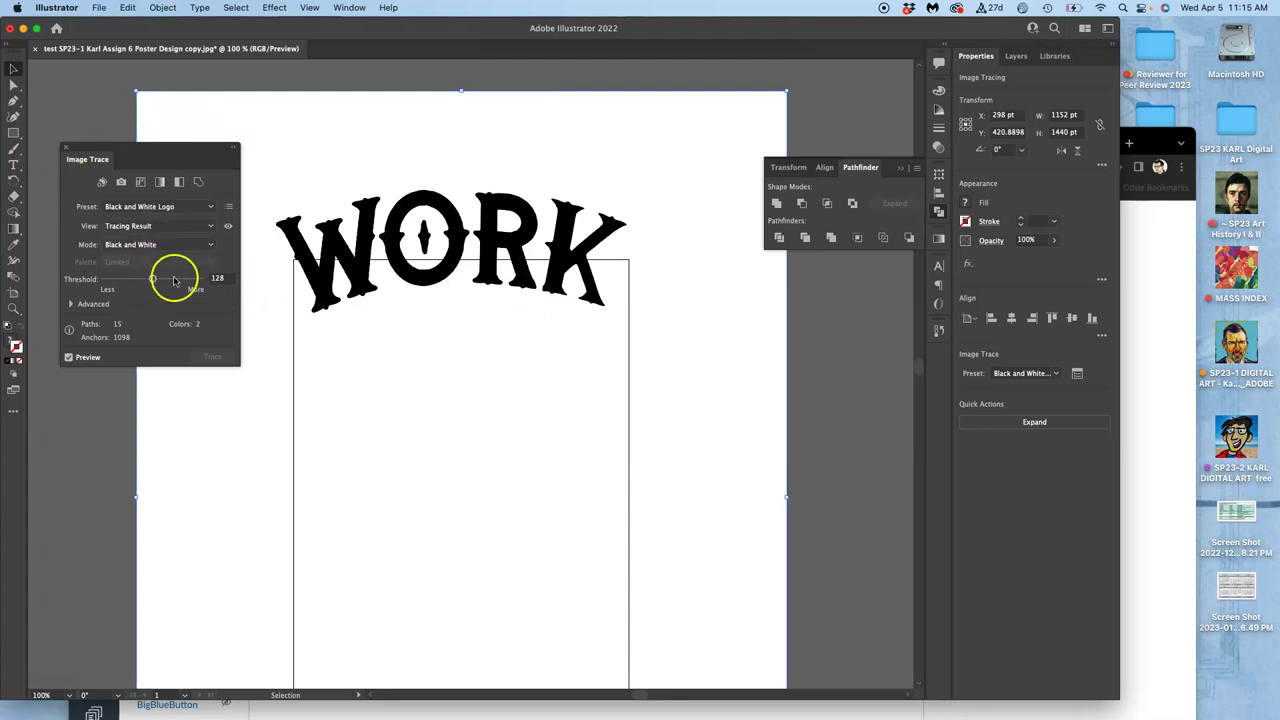
click(72, 304)
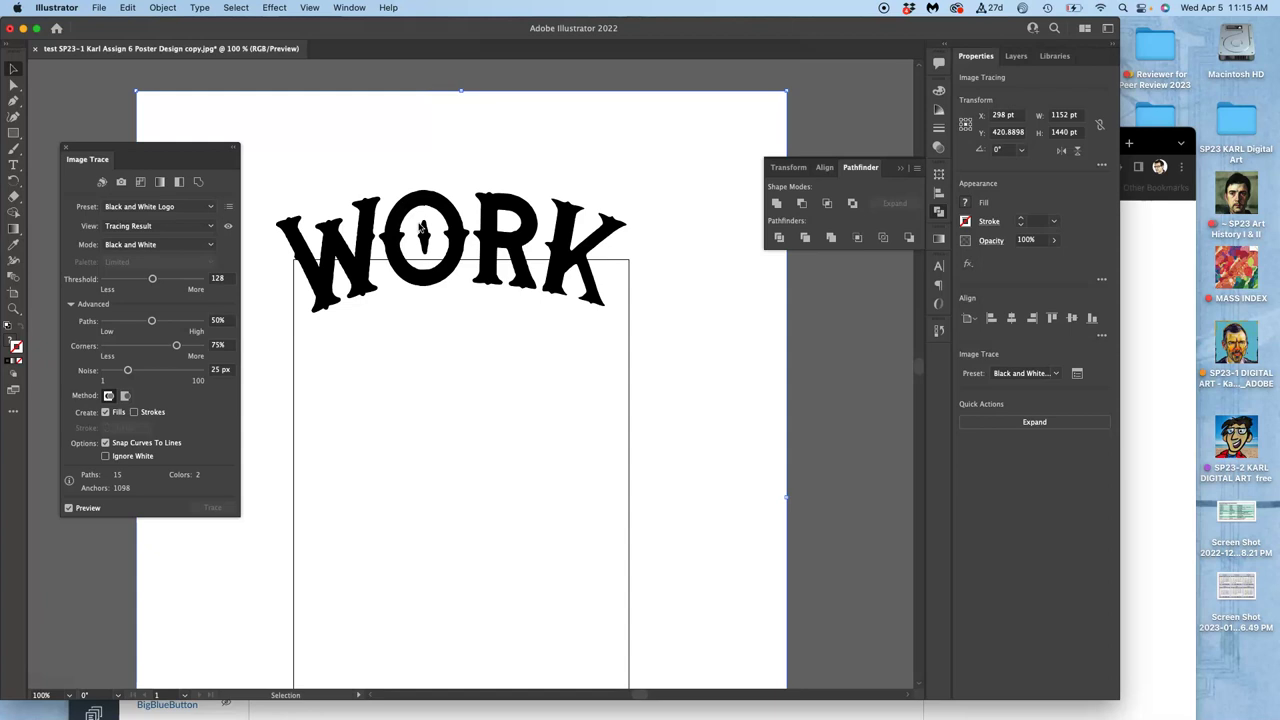
click(105, 456)
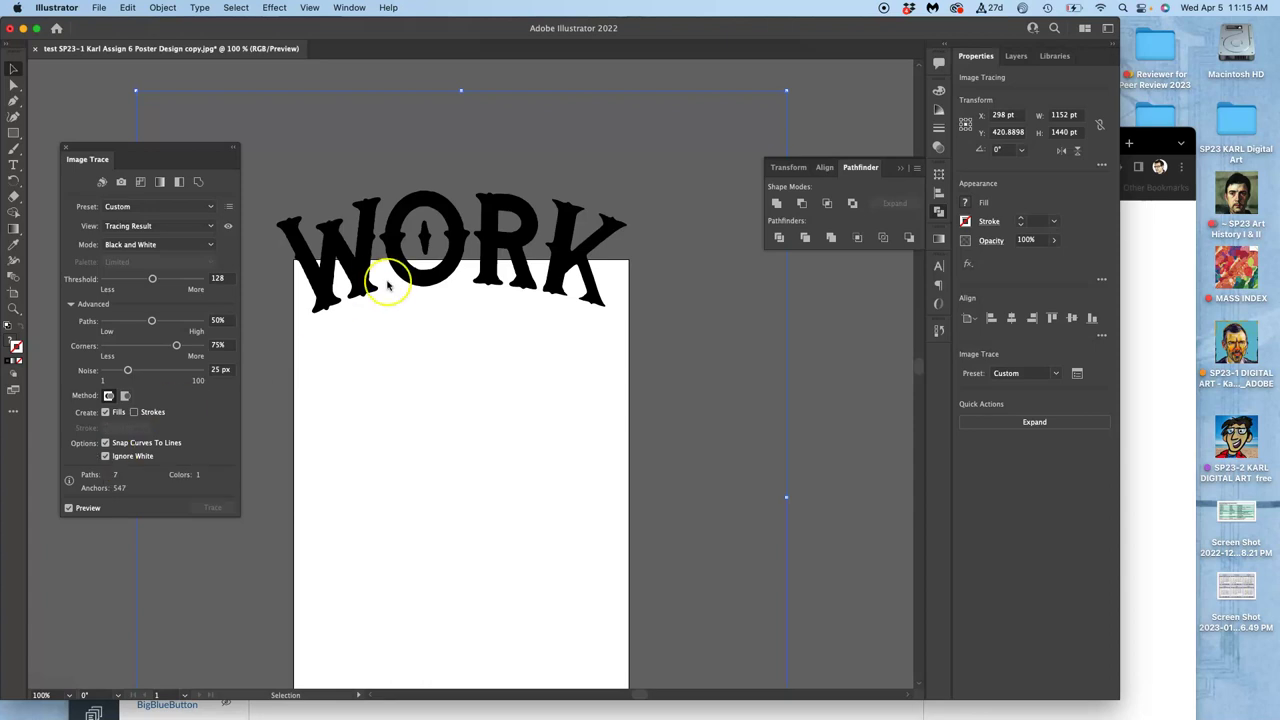
Lower the tracing's Paths value to 19% while checking the edges of the O at 600% magnification
key(super+=)
key(super+=)
key(super+=)
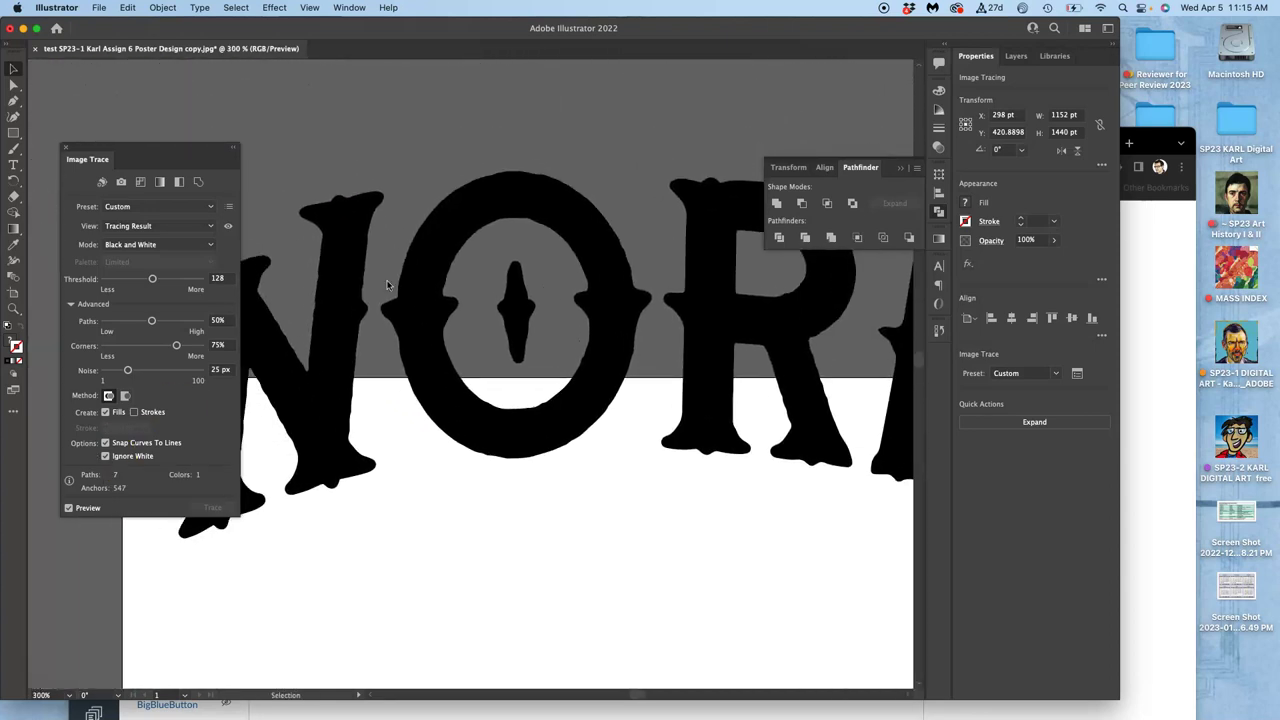
super+click(387, 285)
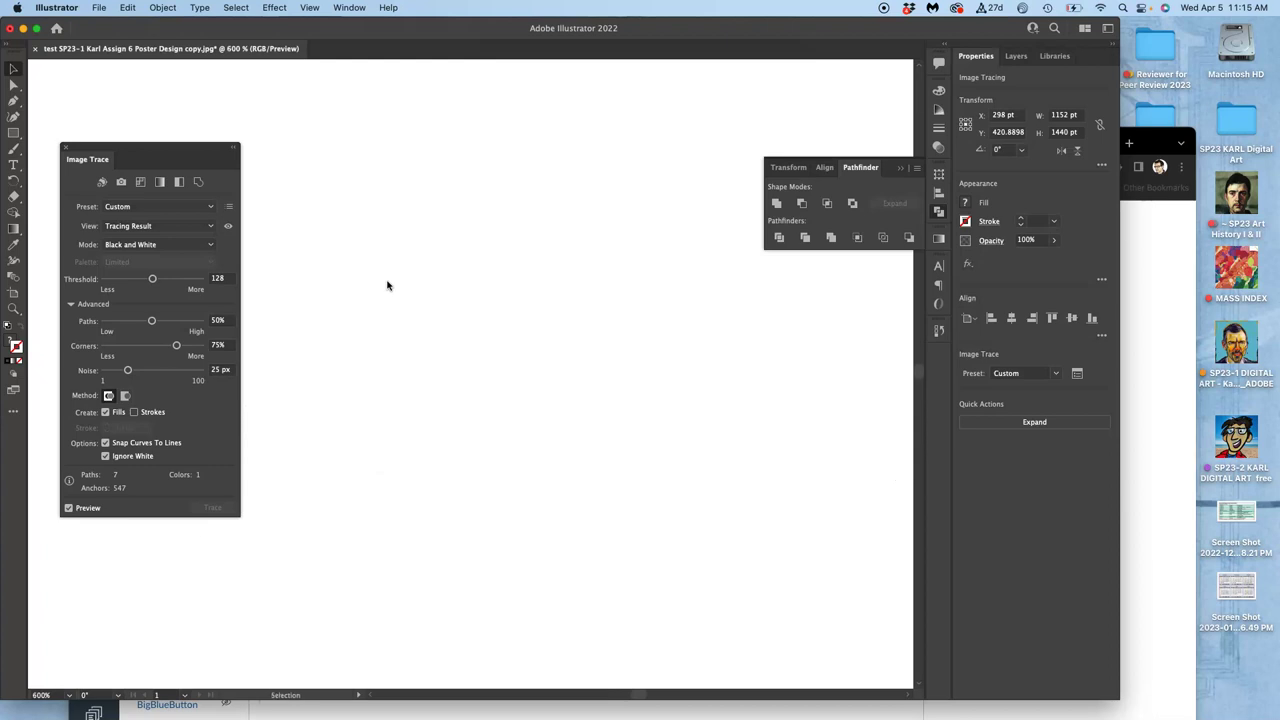
click(396, 175)
scroll(510, 714, down, 2)
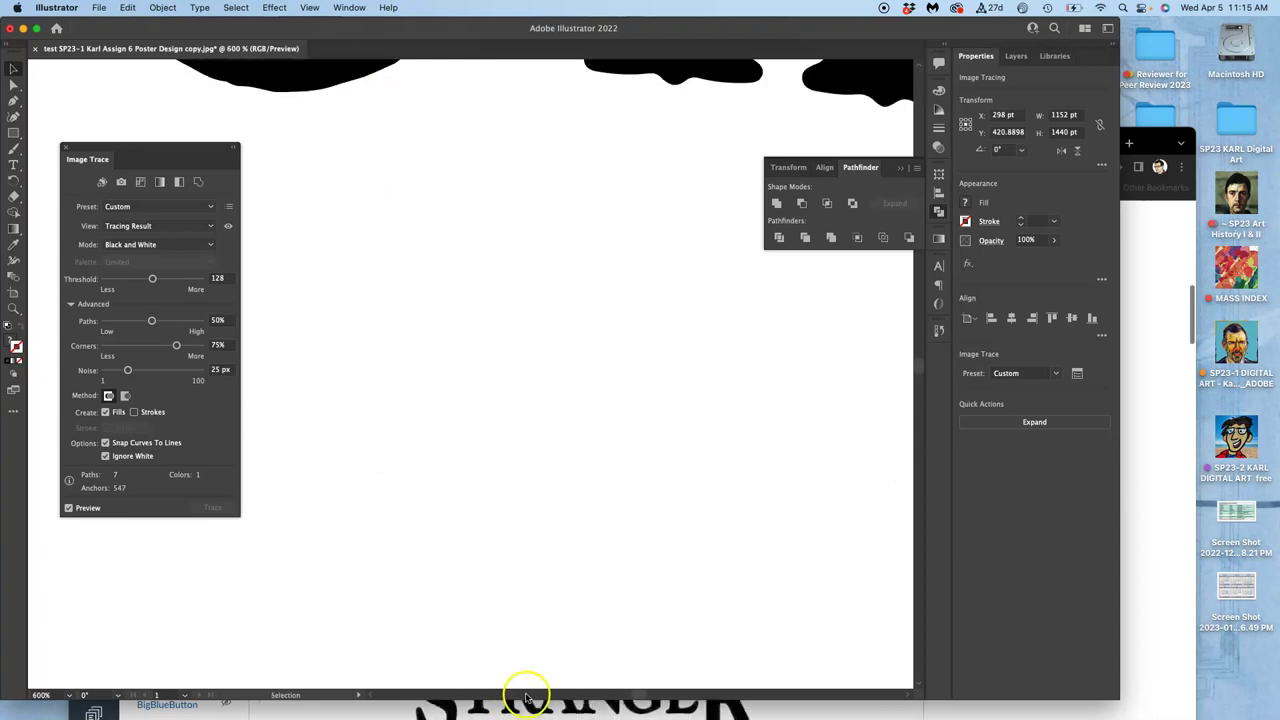
scroll(590, 457, up, 6)
scroll(604, 459, left, 1)
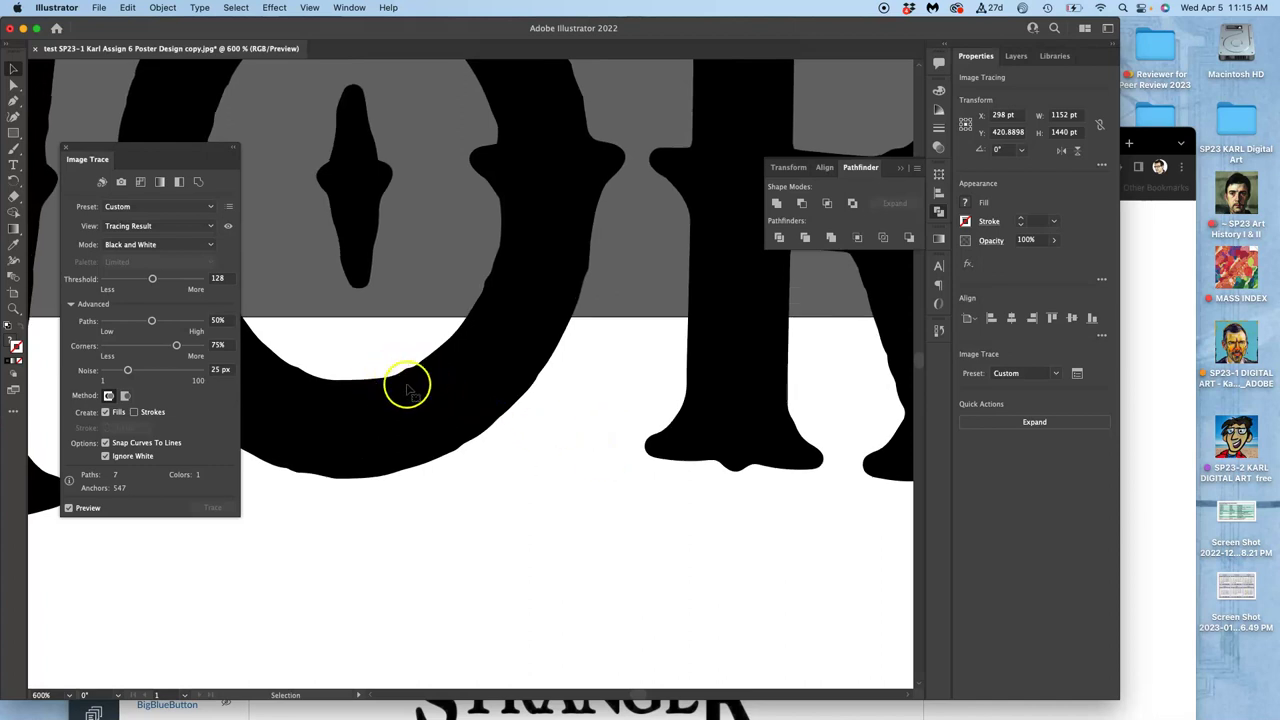
click(122, 325)
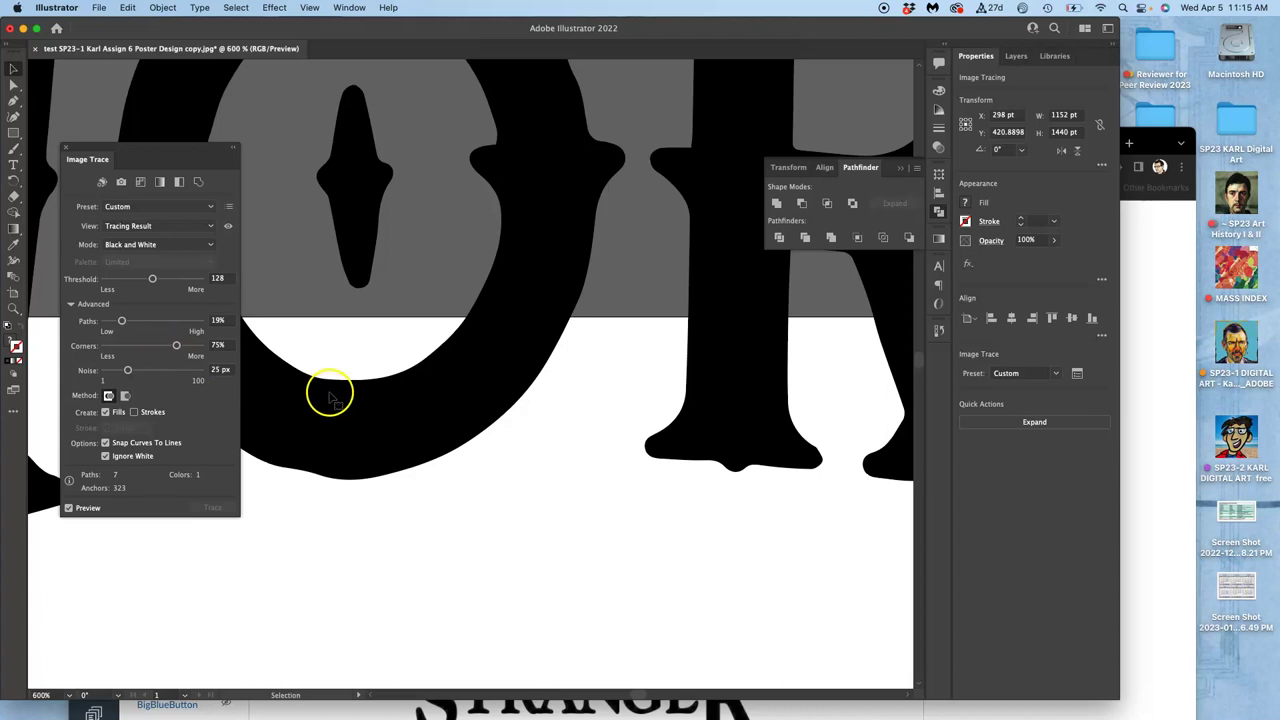
Examine the smoothed edges of each letter in the WORK tracing at 600% magnification
scroll(320, 402, up, 5)
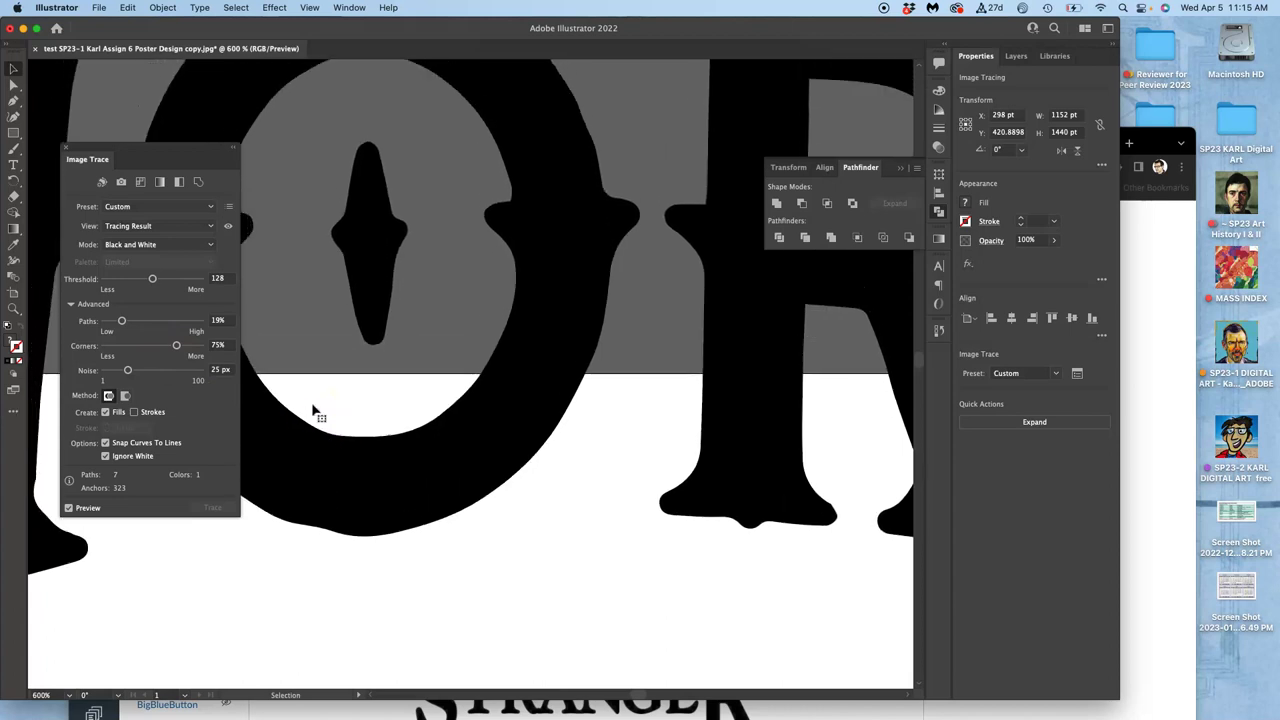
scroll(313, 410, left, 10)
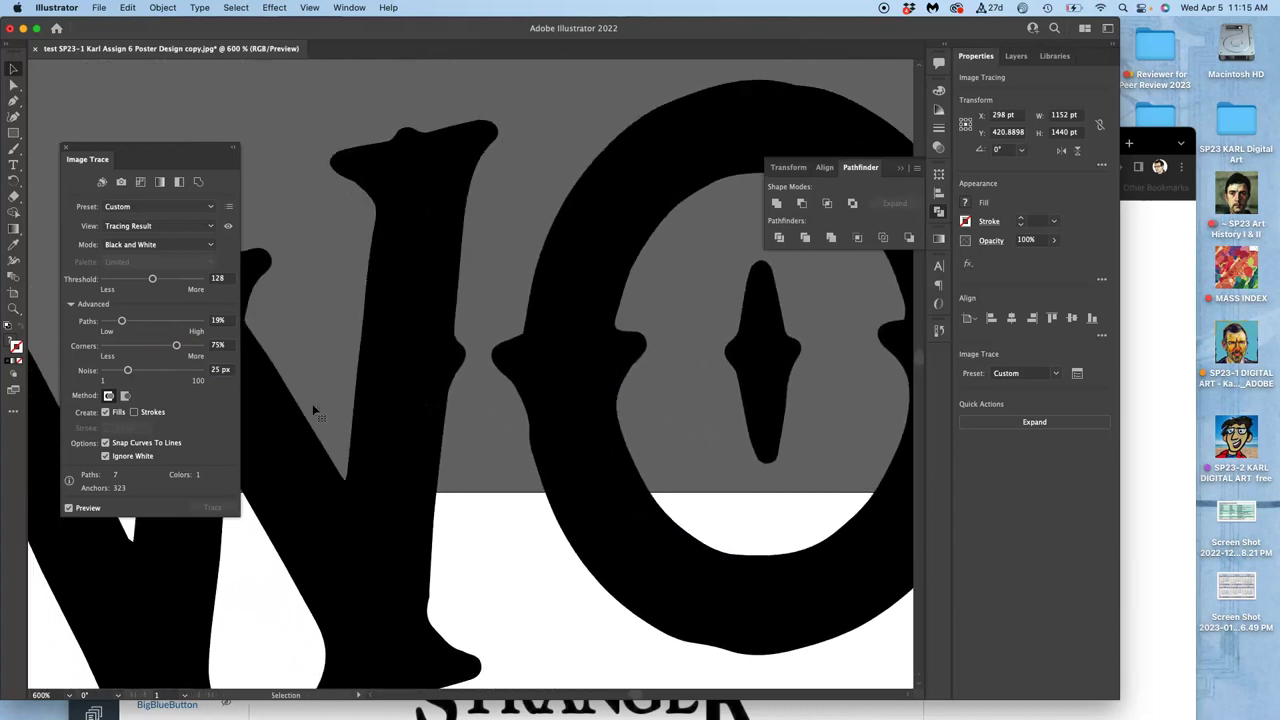
scroll(313, 410, left, 6)
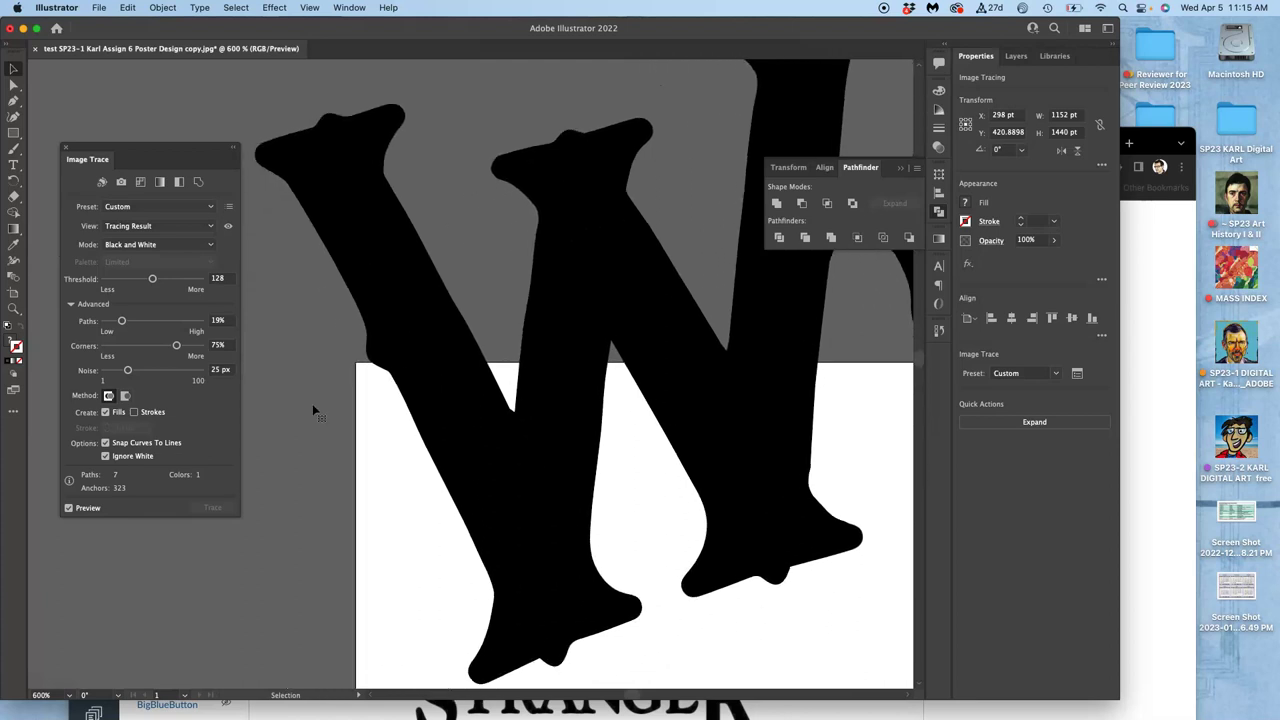
scroll(313, 410, right, 15)
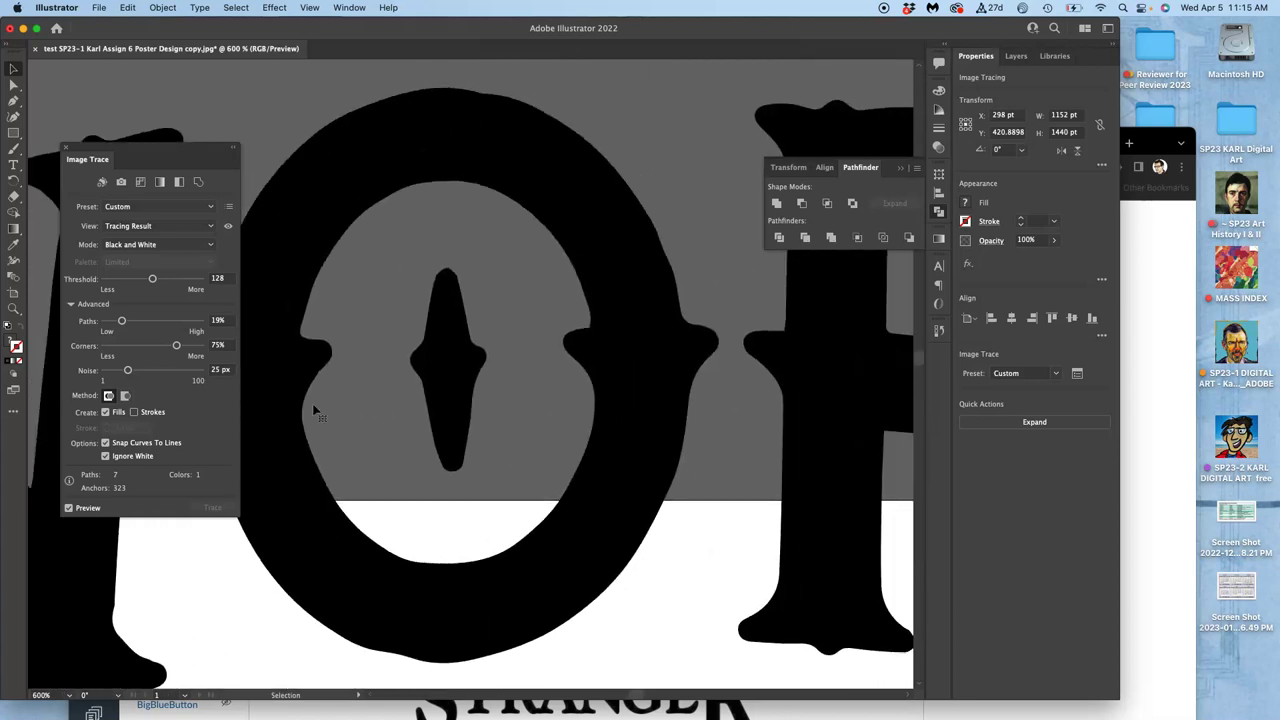
scroll(398, 440, right, 3)
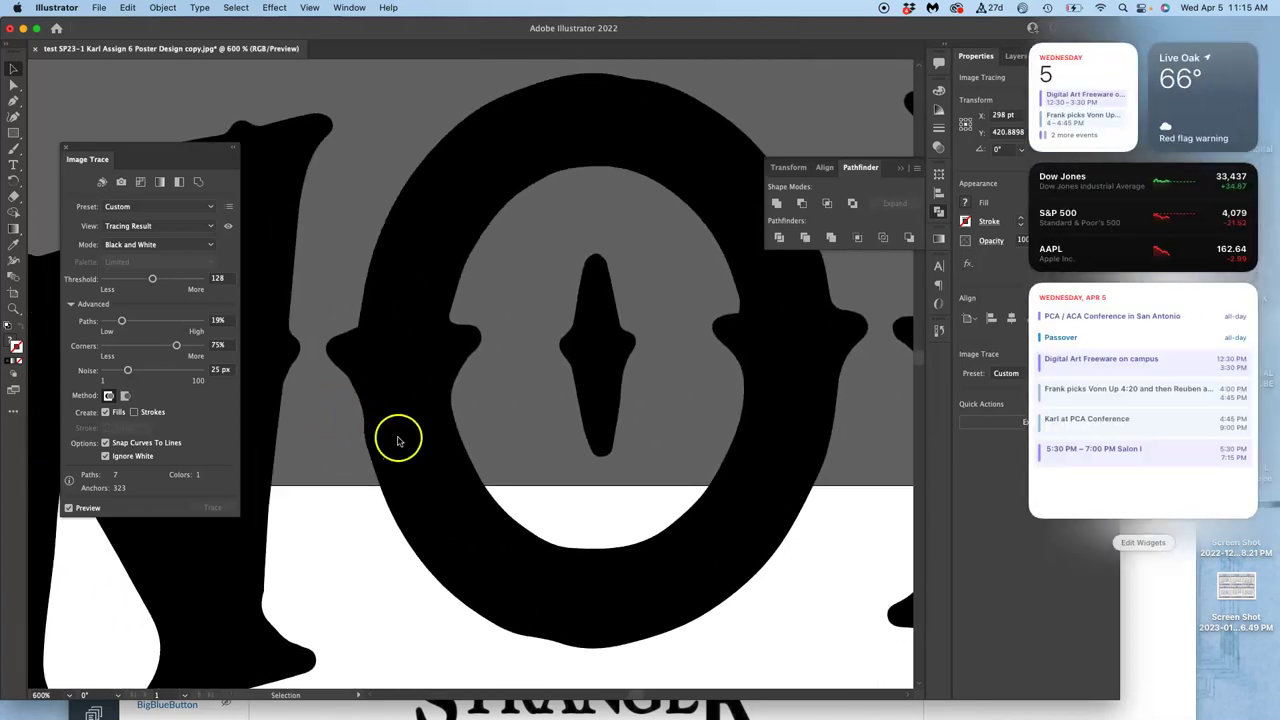
click(502, 404)
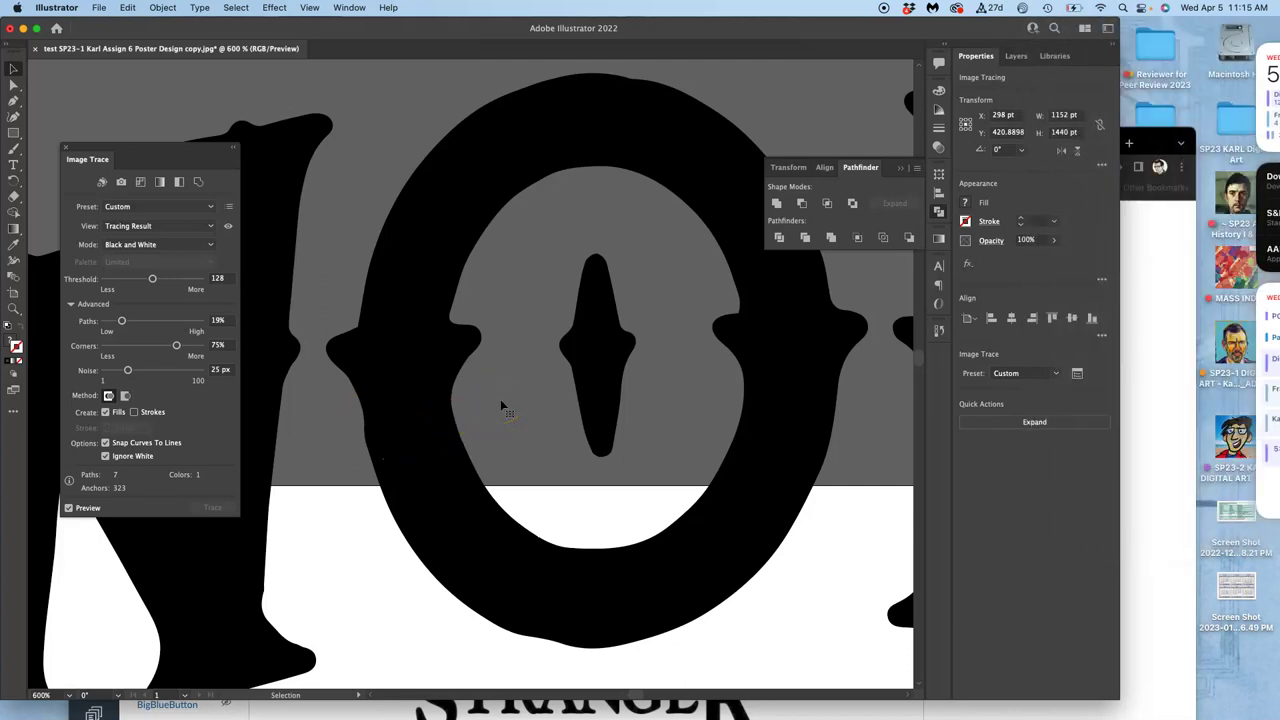
scroll(650, 275, right, 10)
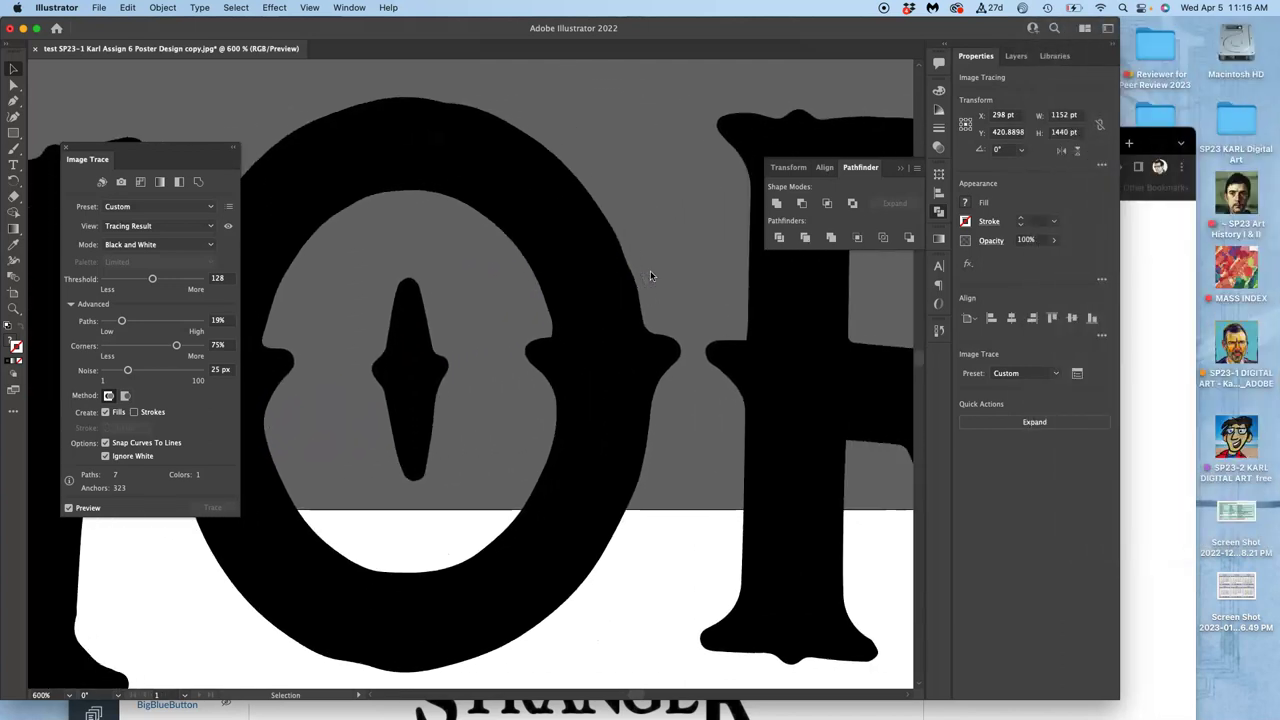
scroll(650, 275, right, 10)
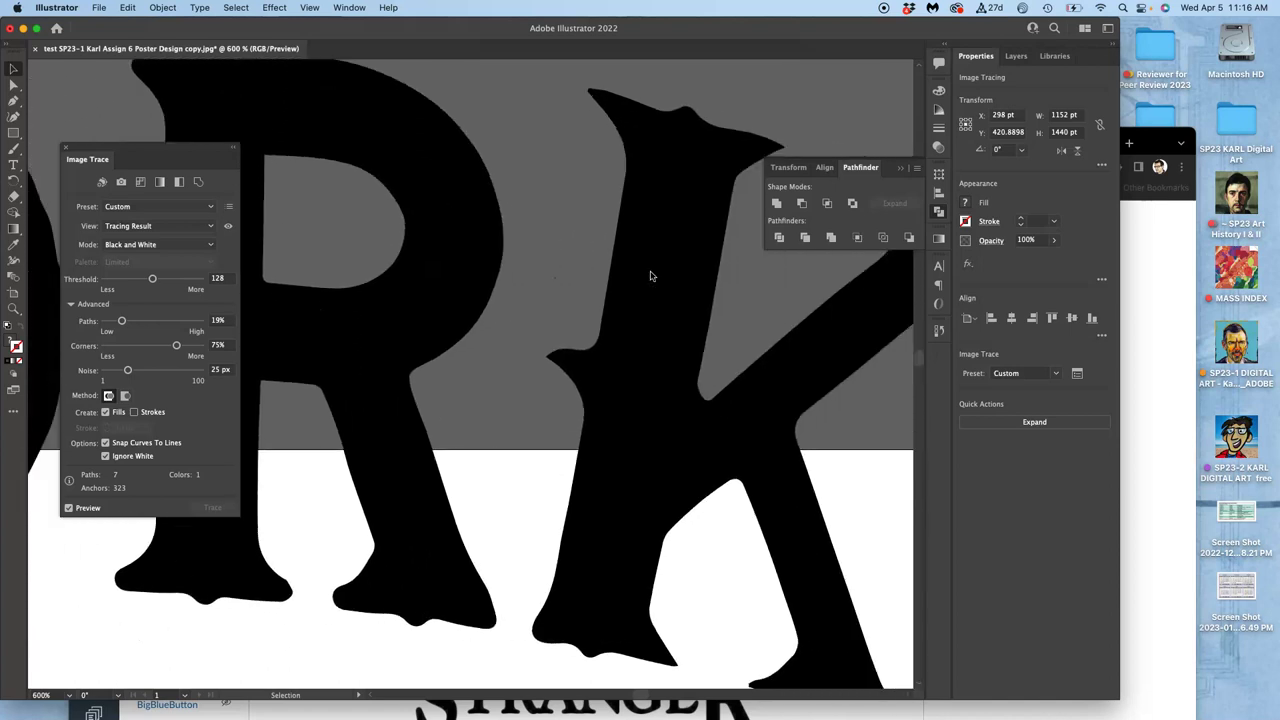
scroll(650, 275, right, 10)
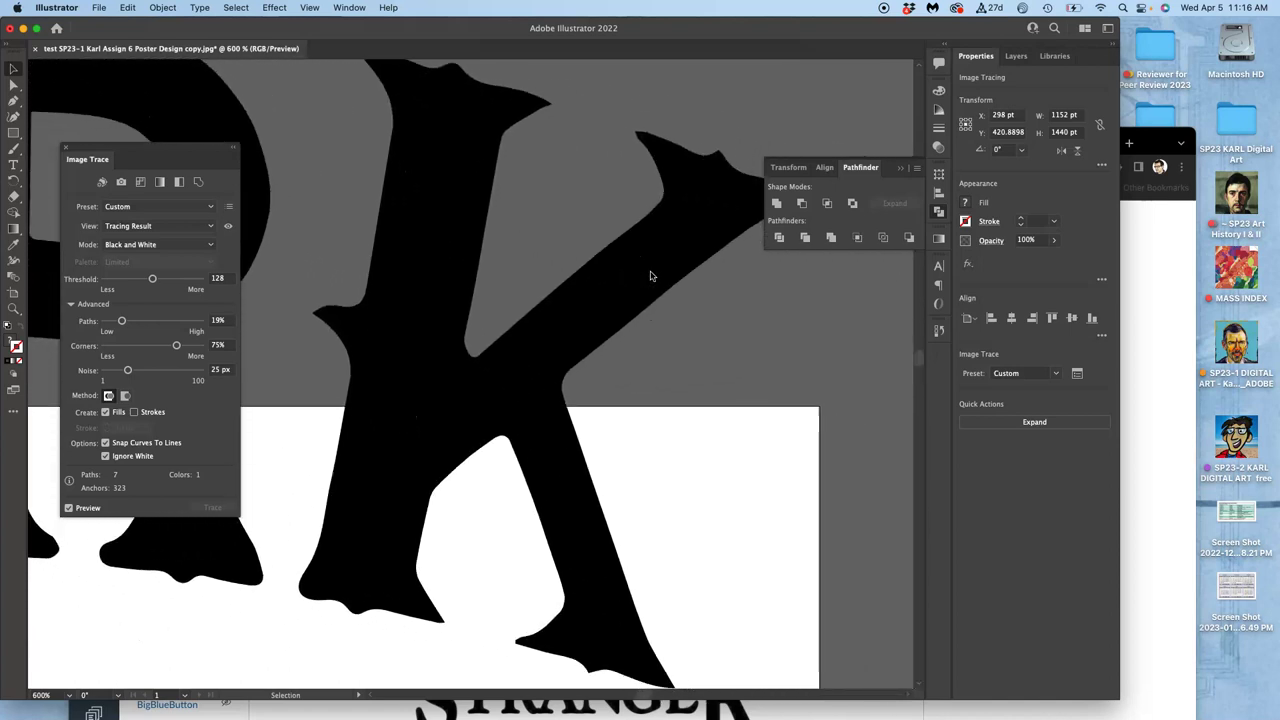
scroll(650, 275, down, 3)
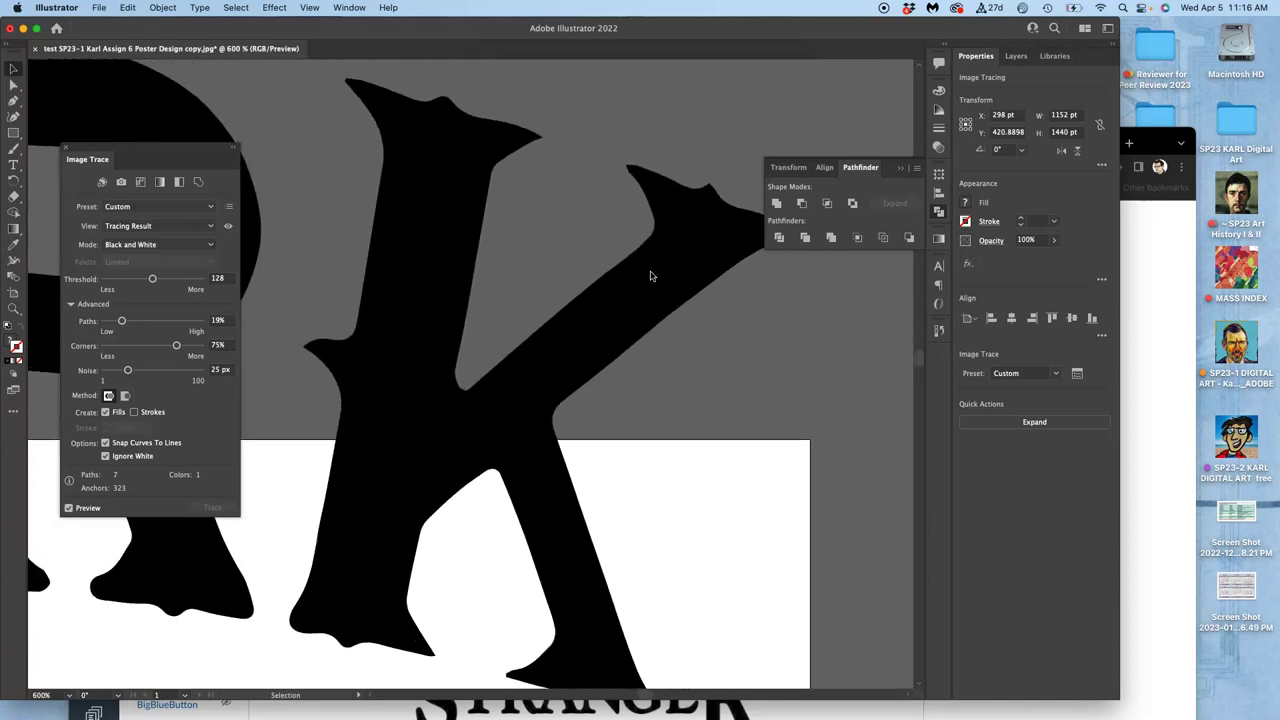
scroll(648, 275, down, 2)
scroll(648, 275, left, 10)
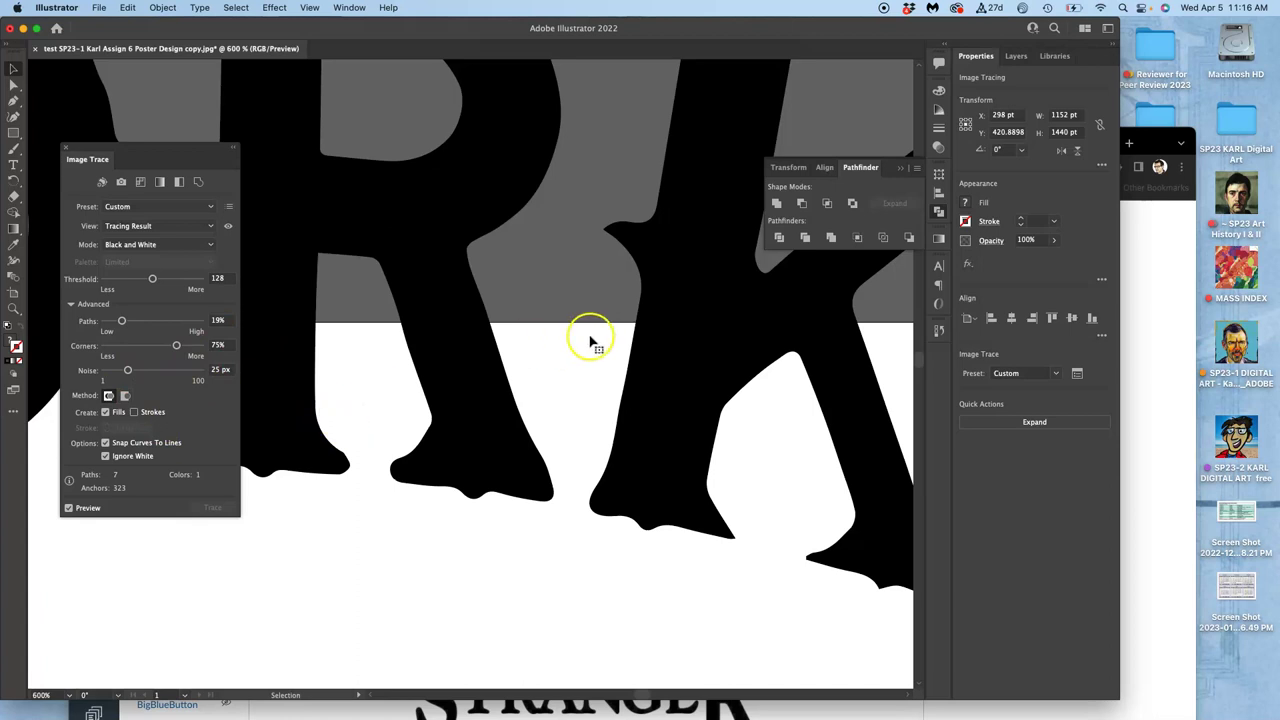
Expand the WORK tracing into editable vector paths and display its anchor points with the Direct Selection tool
click(1035, 423)
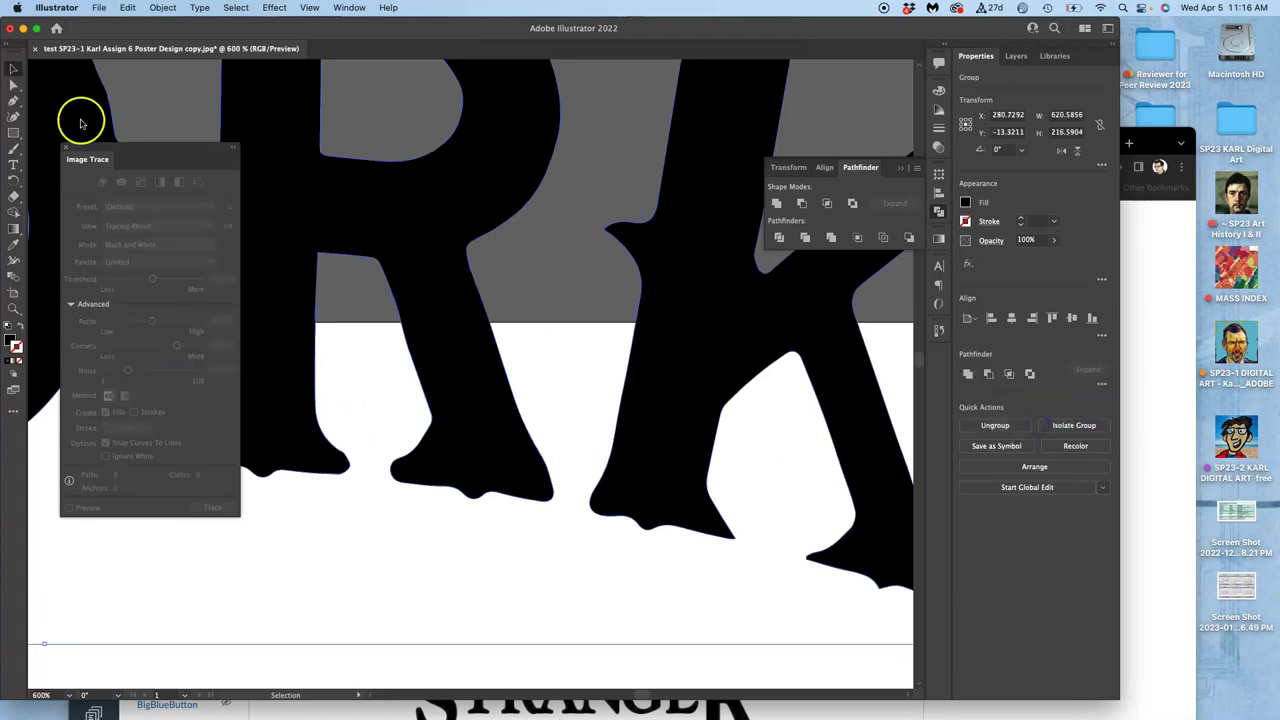
click(13, 86)
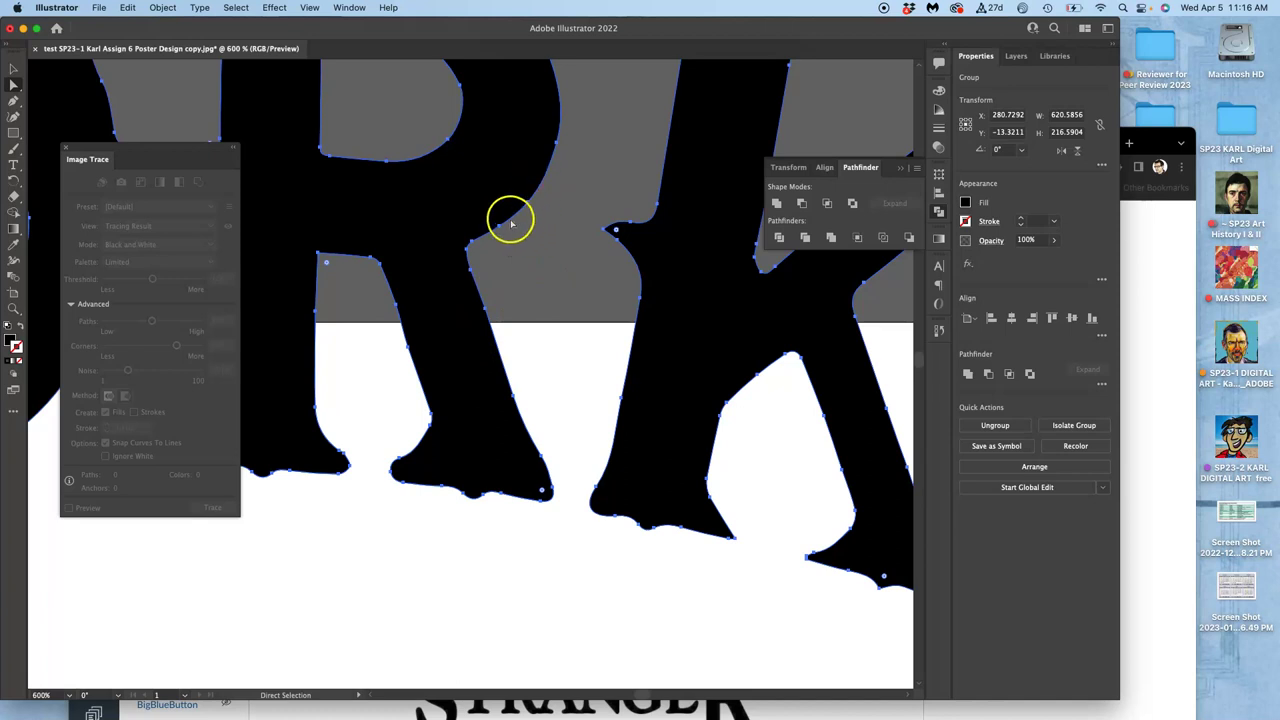
Examine the anchor points along the outlines of the R and K at up to 1200% magnification
scroll(490, 277, up, 3)
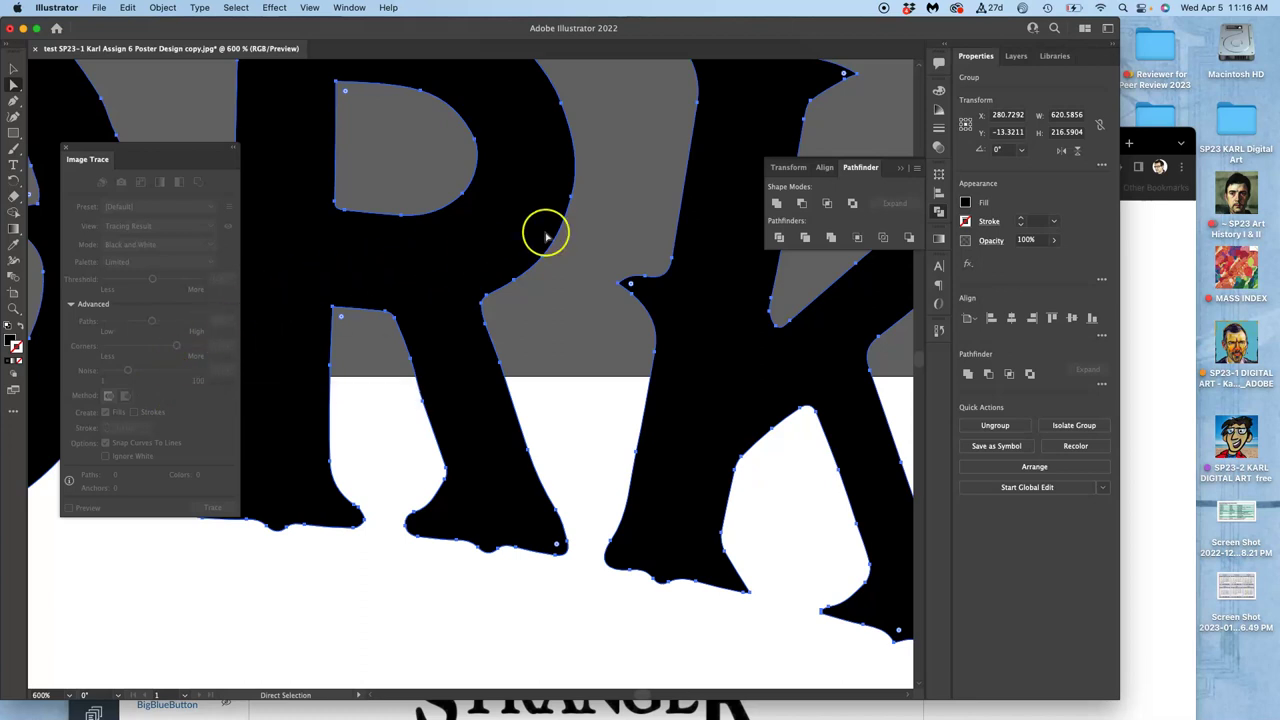
scroll(545, 235, right, 6)
scroll(545, 237, right, 3)
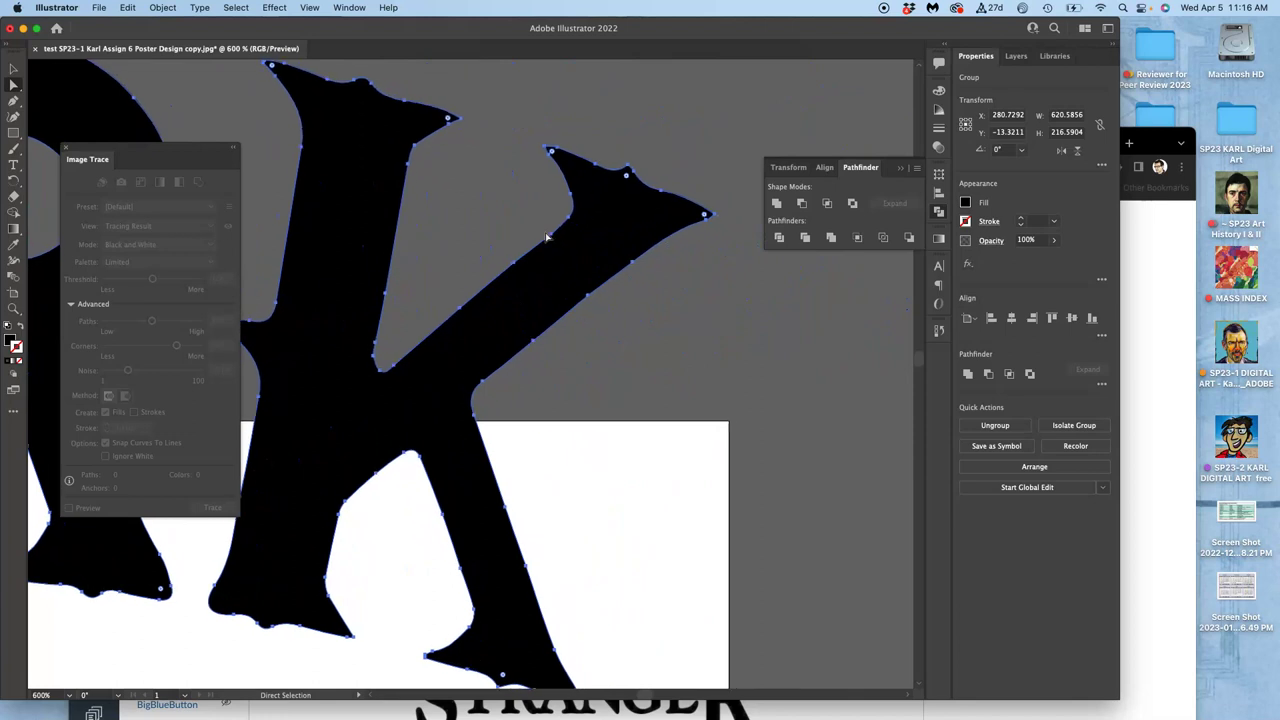
scroll(545, 237, down, 1)
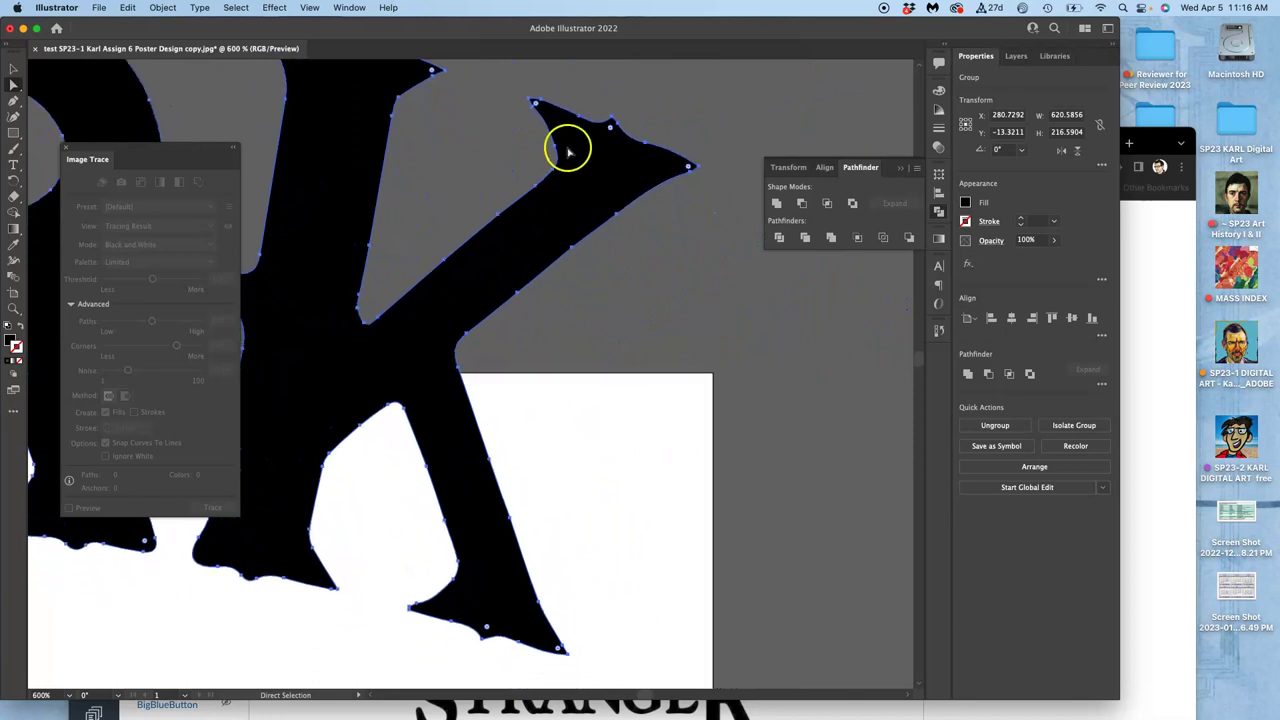
key(super+=)
key(super+=)
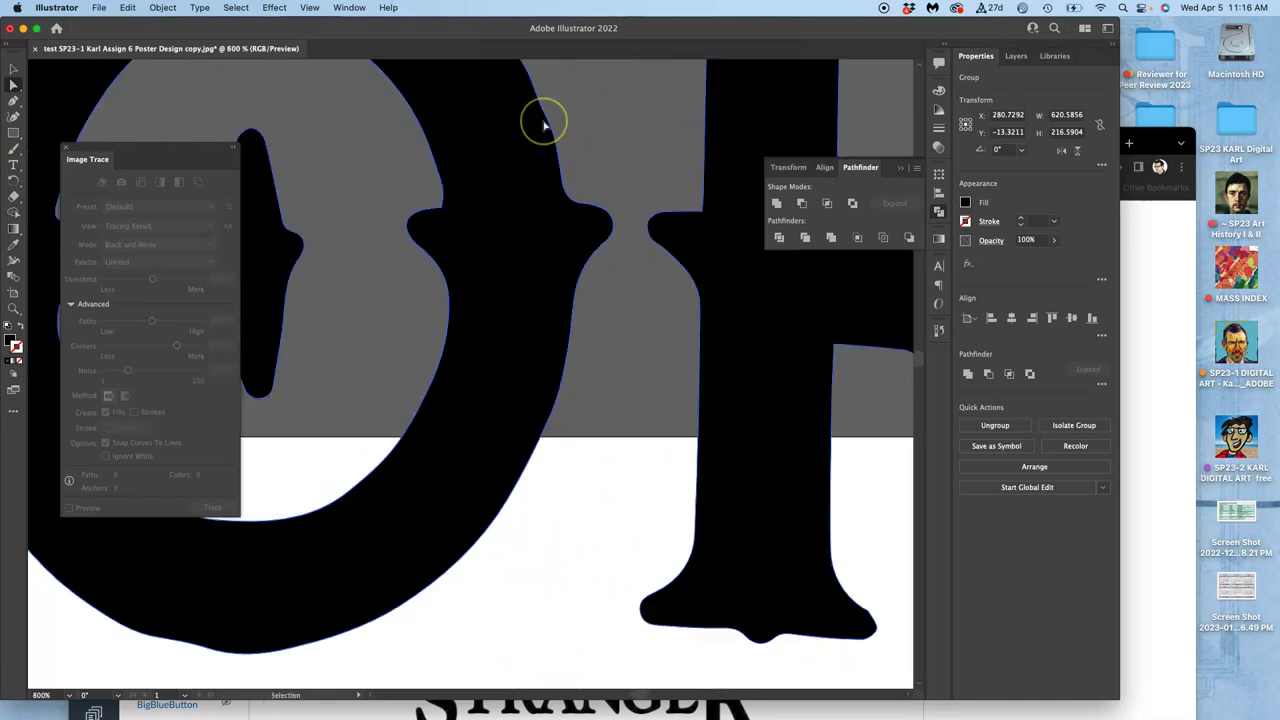
scroll(545, 126, right, 6)
scroll(545, 126, down, 1)
scroll(543, 126, down, 5)
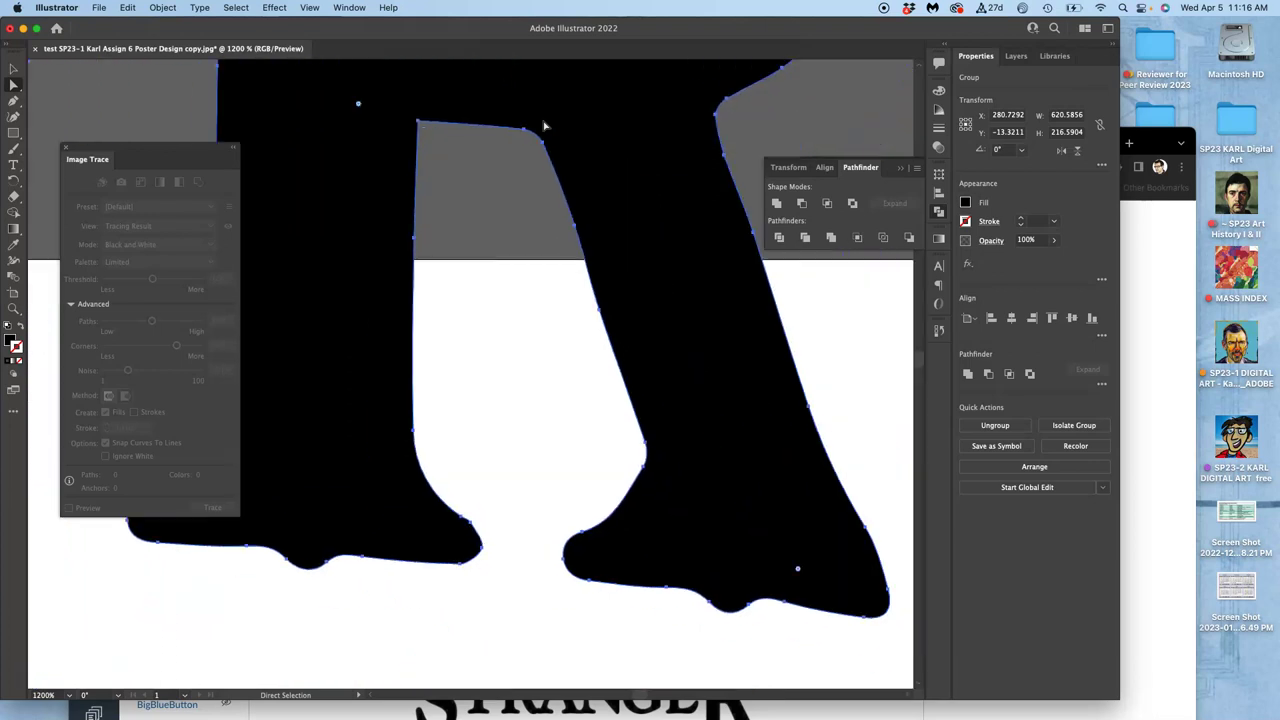
scroll(543, 126, right, 5)
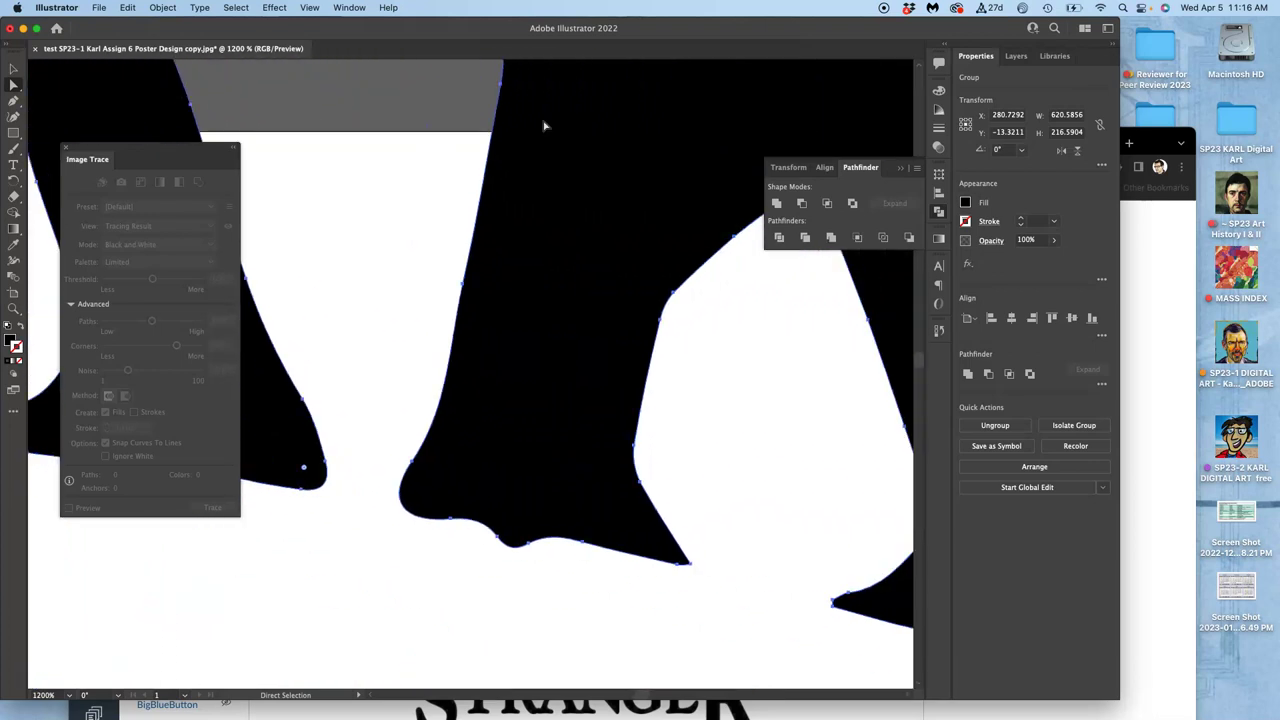
scroll(550, 126, right, 2)
scroll(550, 126, down, 1)
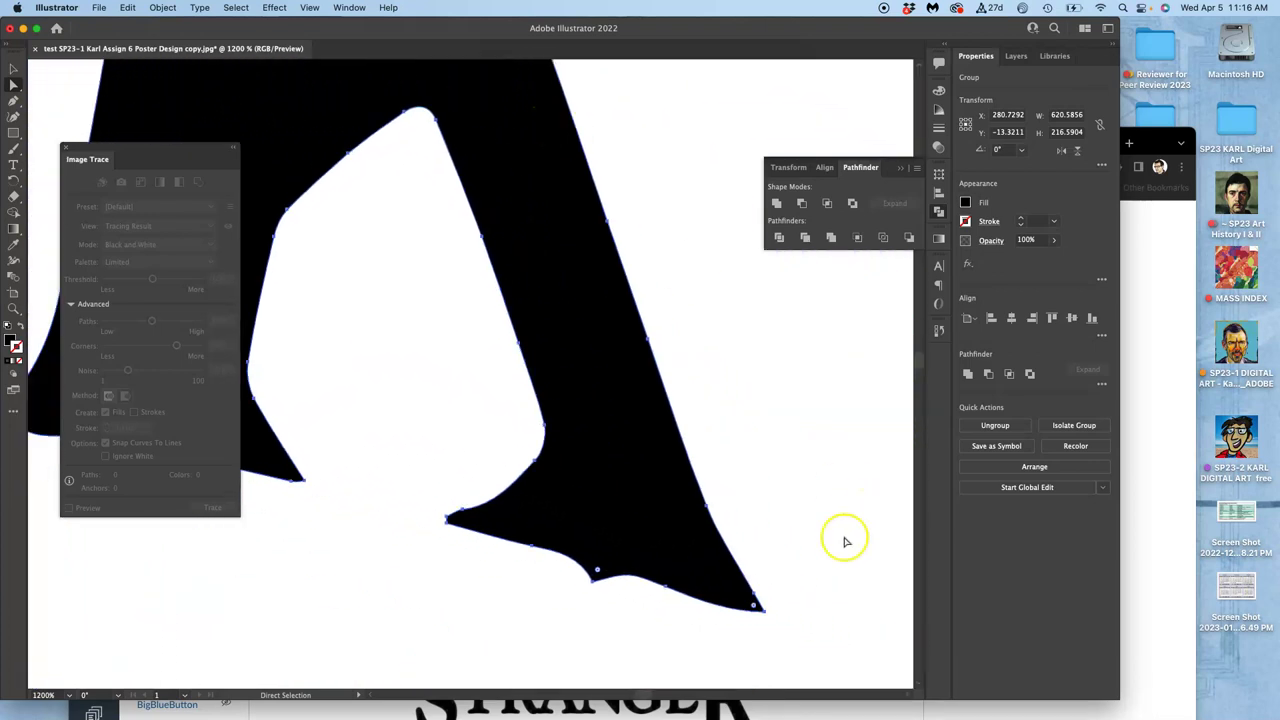
Examine the pointed corners and anchor points of the K's serifs at 1200% and 2400% magnification
click(594, 577)
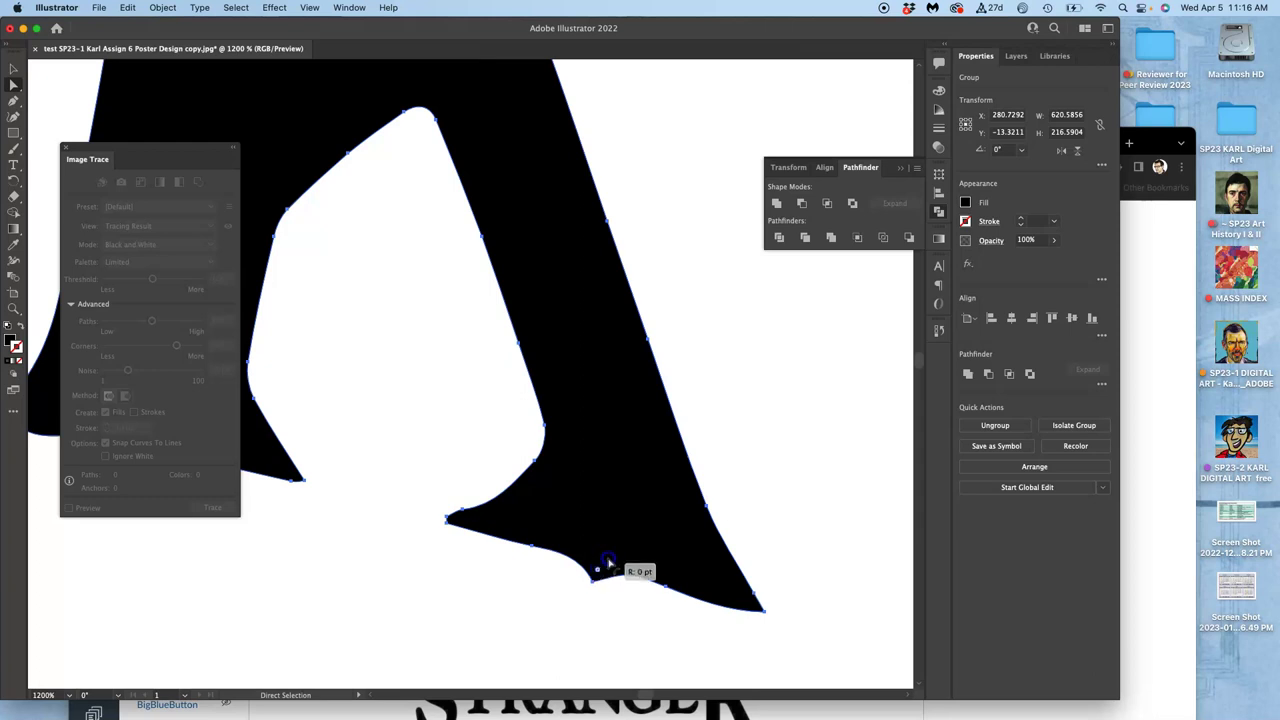
click(757, 607)
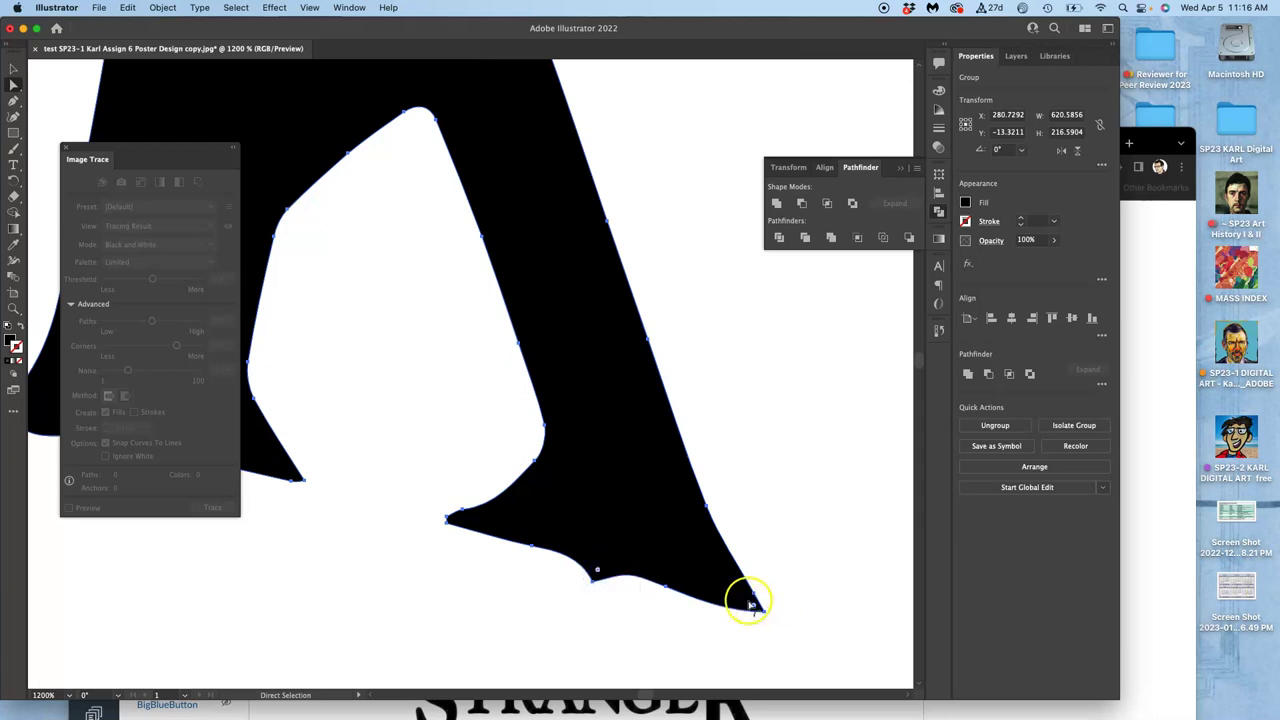
scroll(663, 485, up, 5)
scroll(665, 495, up, 8)
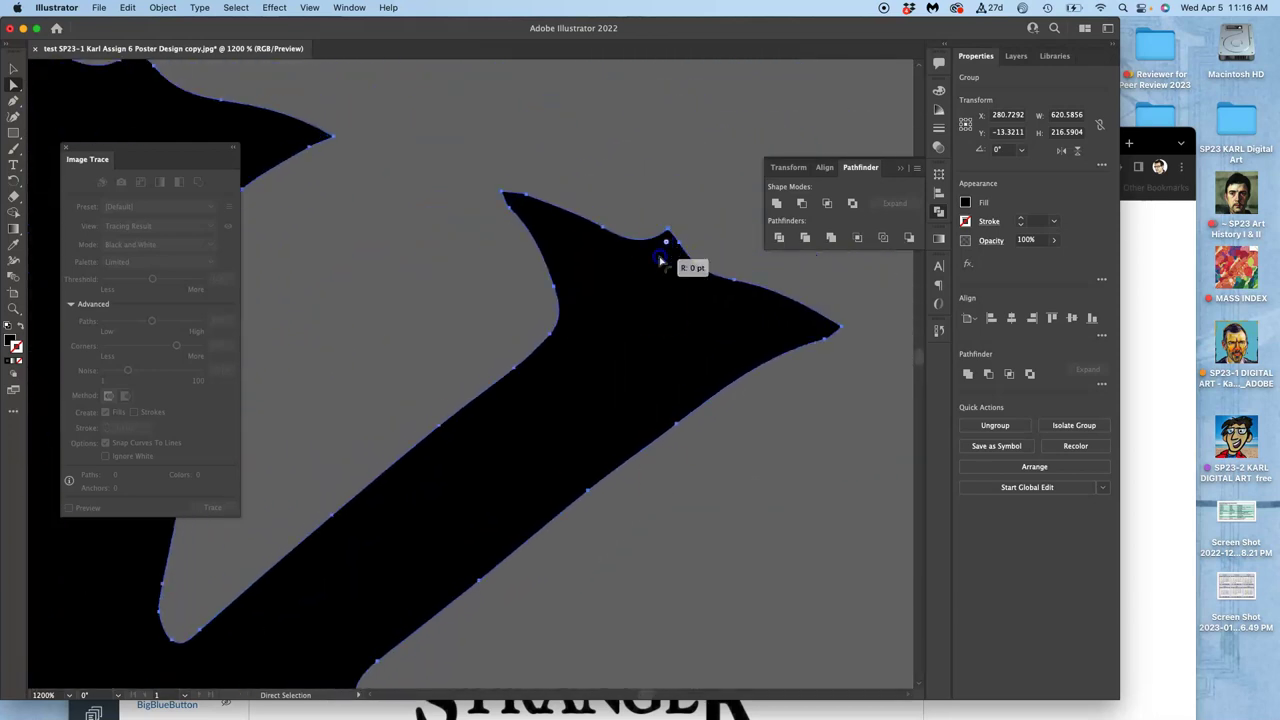
key(super+=)
key(super+=)
scroll(658, 262, right, 8)
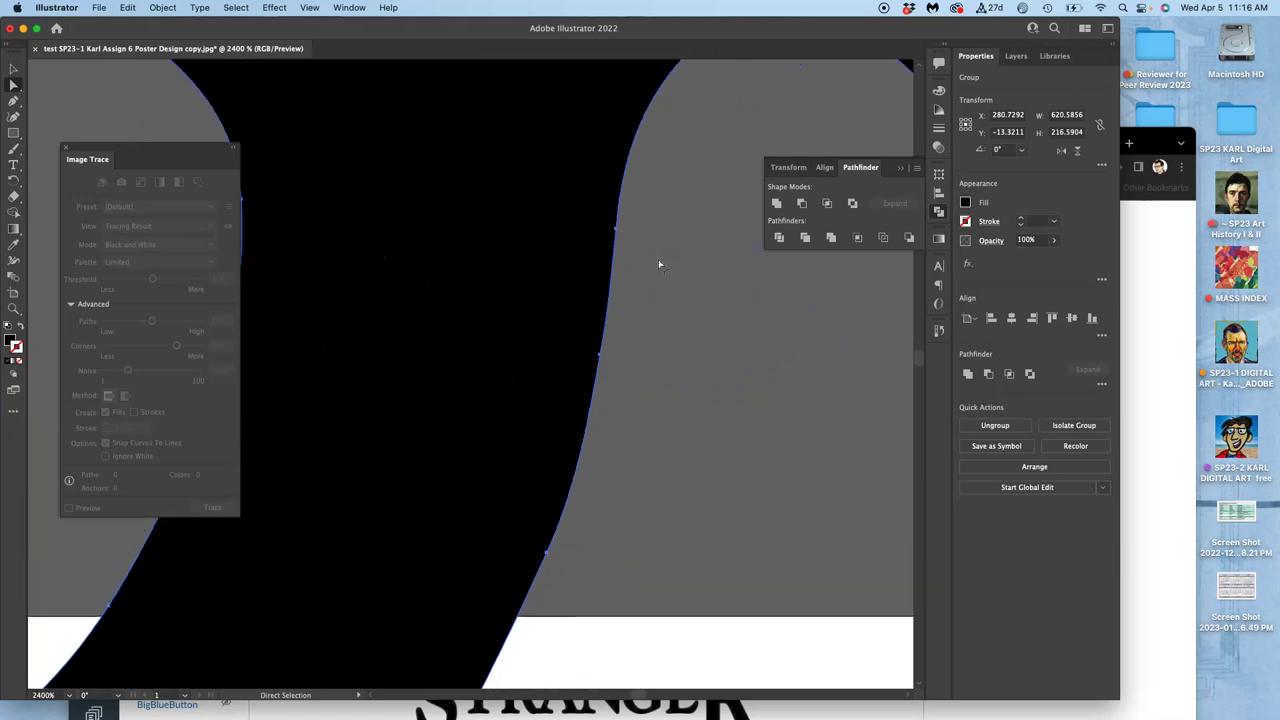
scroll(658, 263, right, 15)
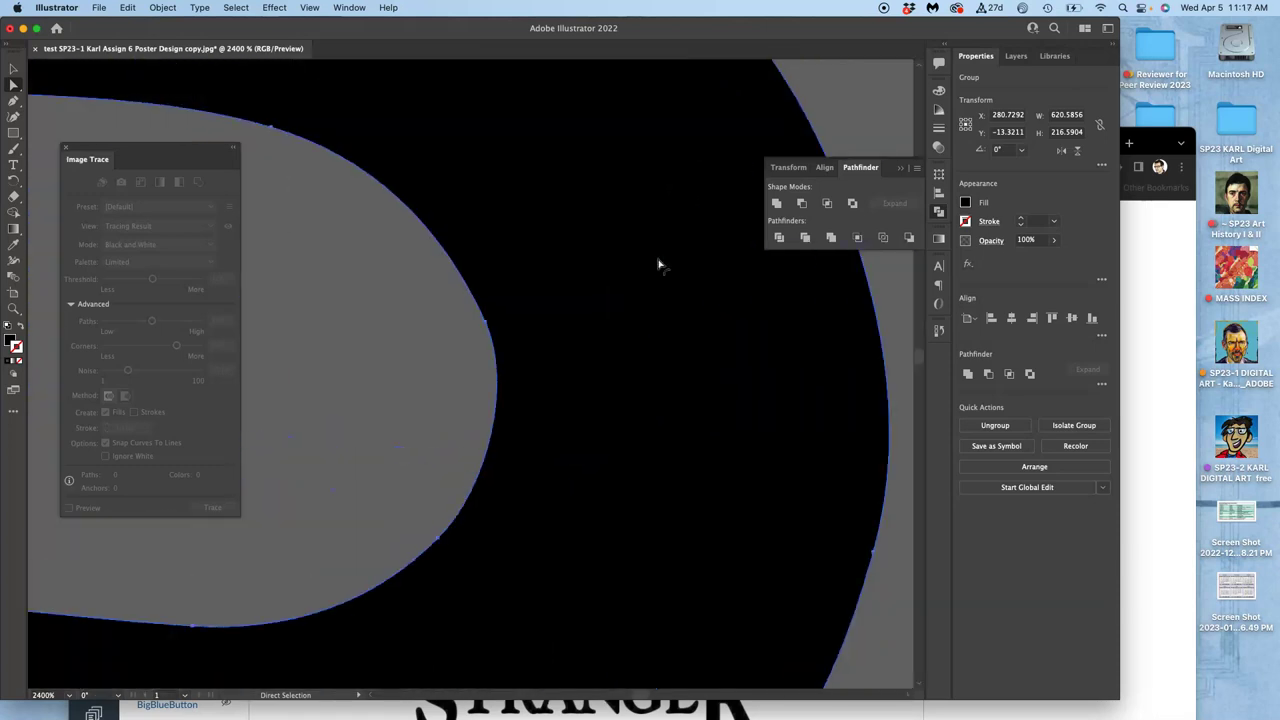
scroll(658, 264, right, 12)
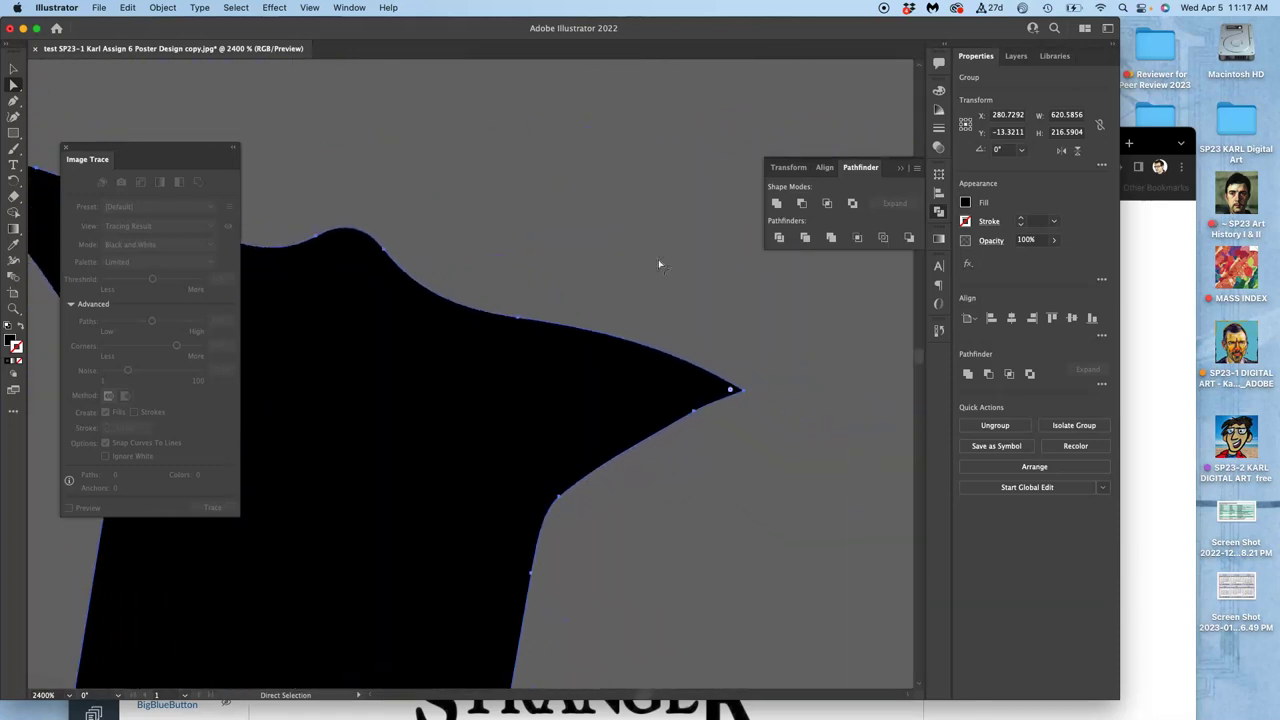
scroll(658, 264, down, 1)
click(663, 289)
click(698, 372)
click(667, 370)
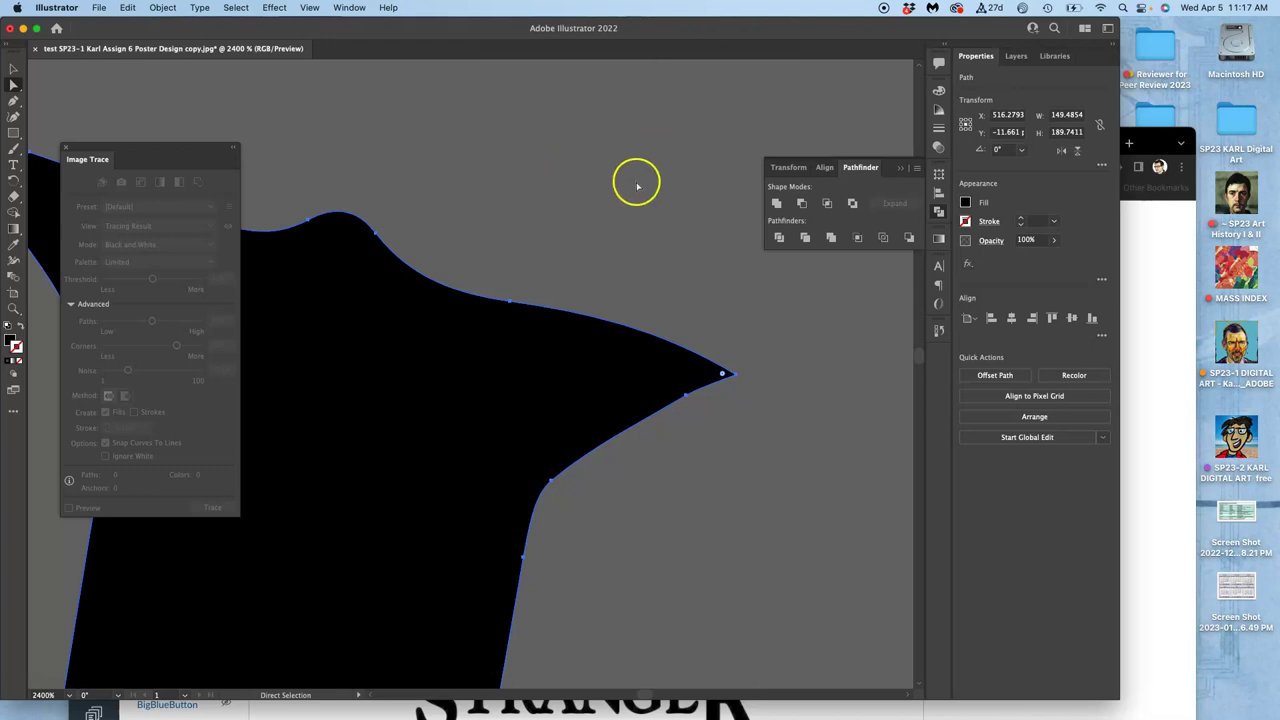
Deselect the K and examine the outlines of the whole WORK lettering at 200% magnification
key(super+minus)
key(super+minus)
key(super+minus)
key(super+minus)
key(super+minus)
key(super+minus)
key(super+minus)
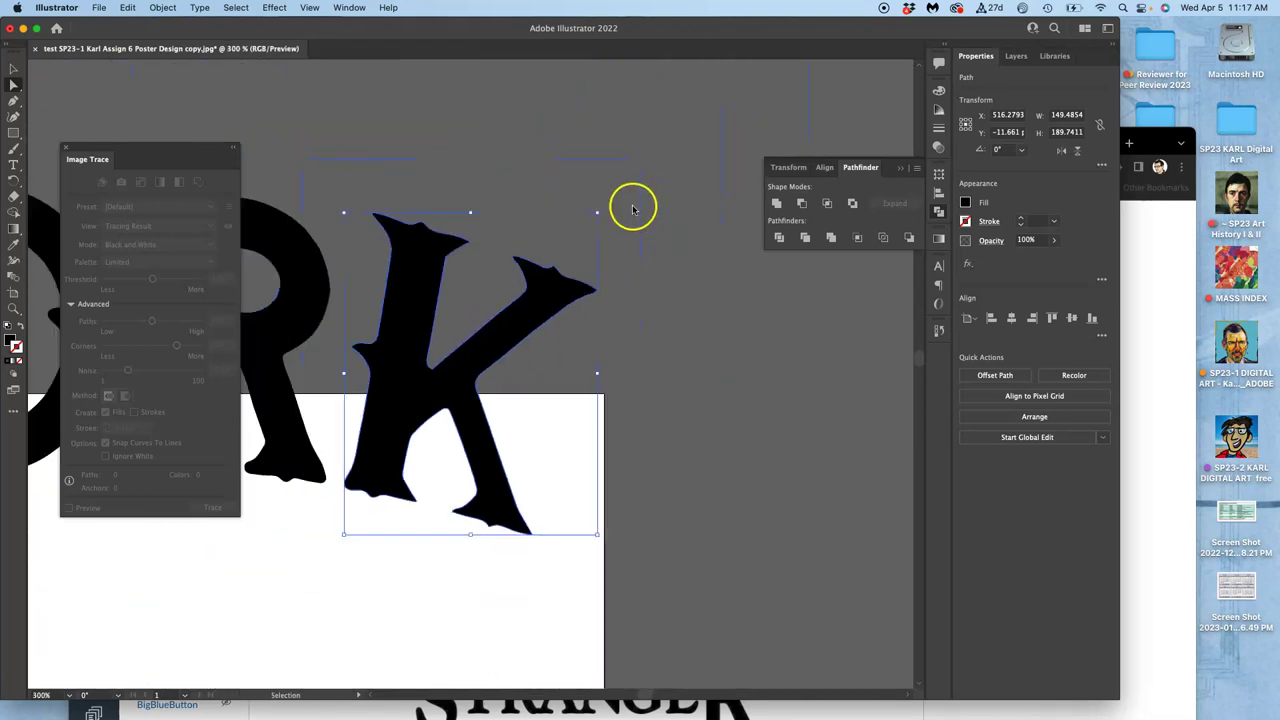
scroll(737, 300, left, 5)
scroll(737, 300, down, 3)
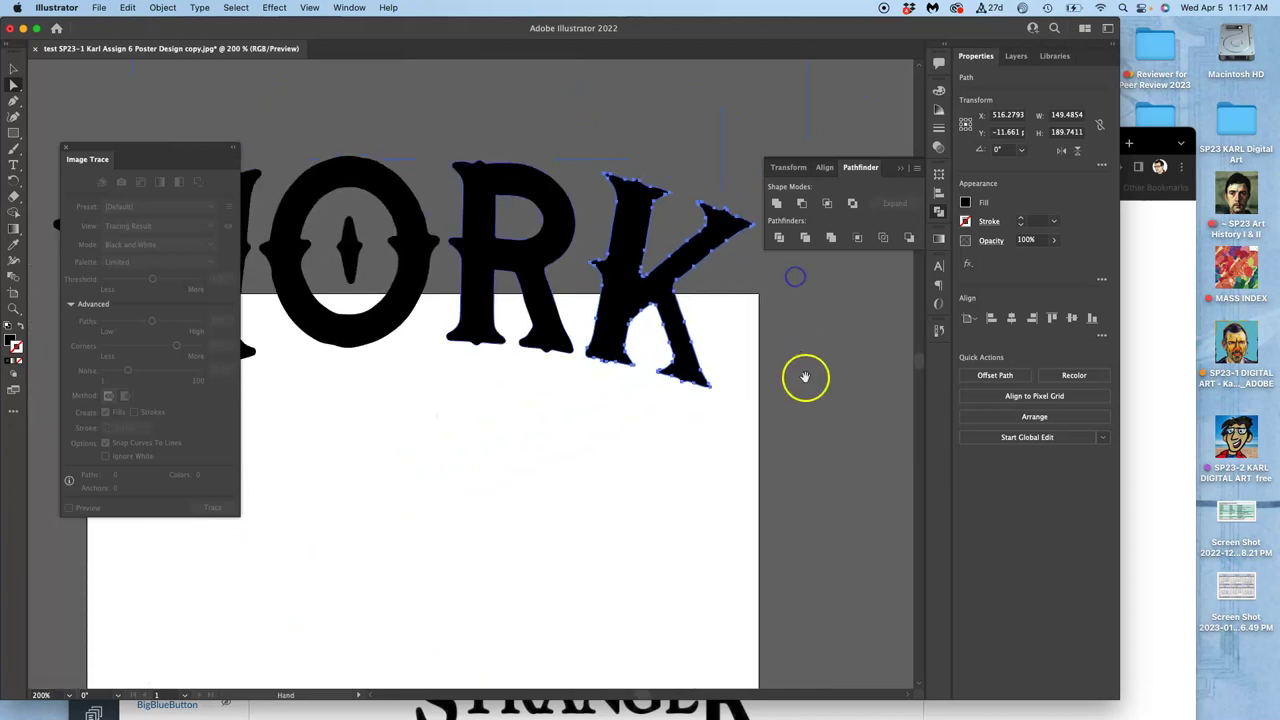
click(806, 377)
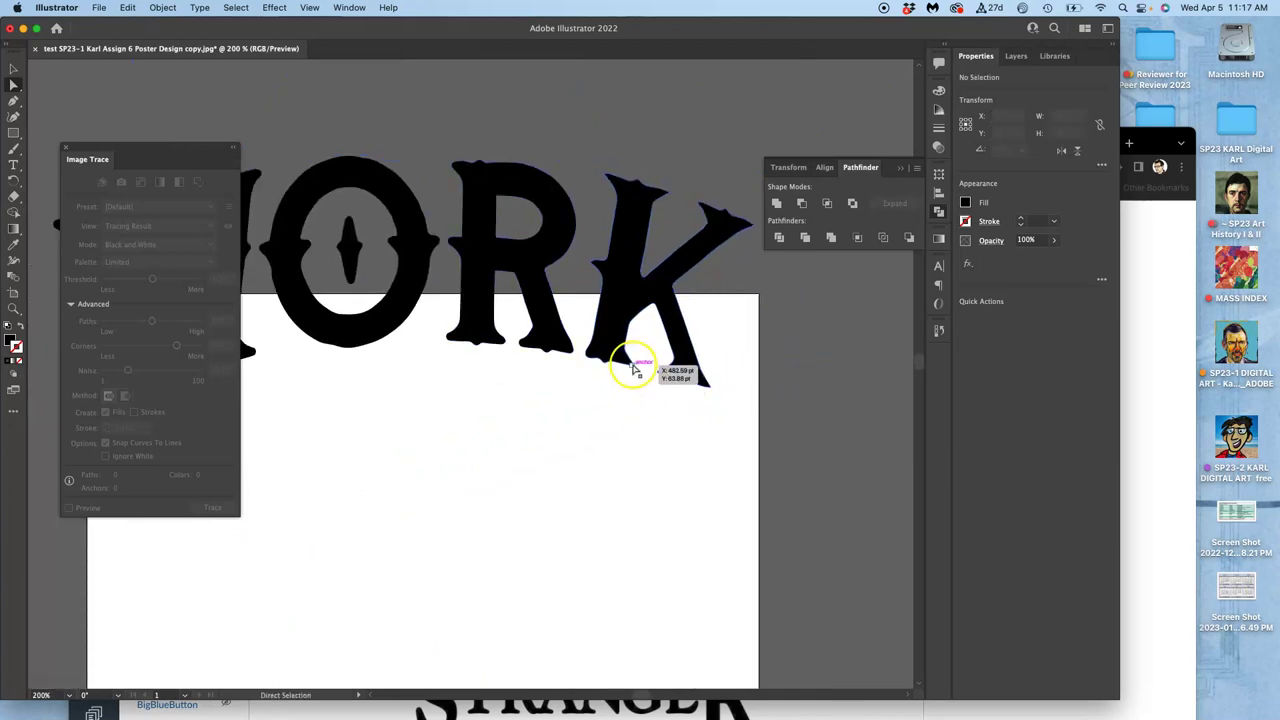
drag(548, 433, 737, 420)
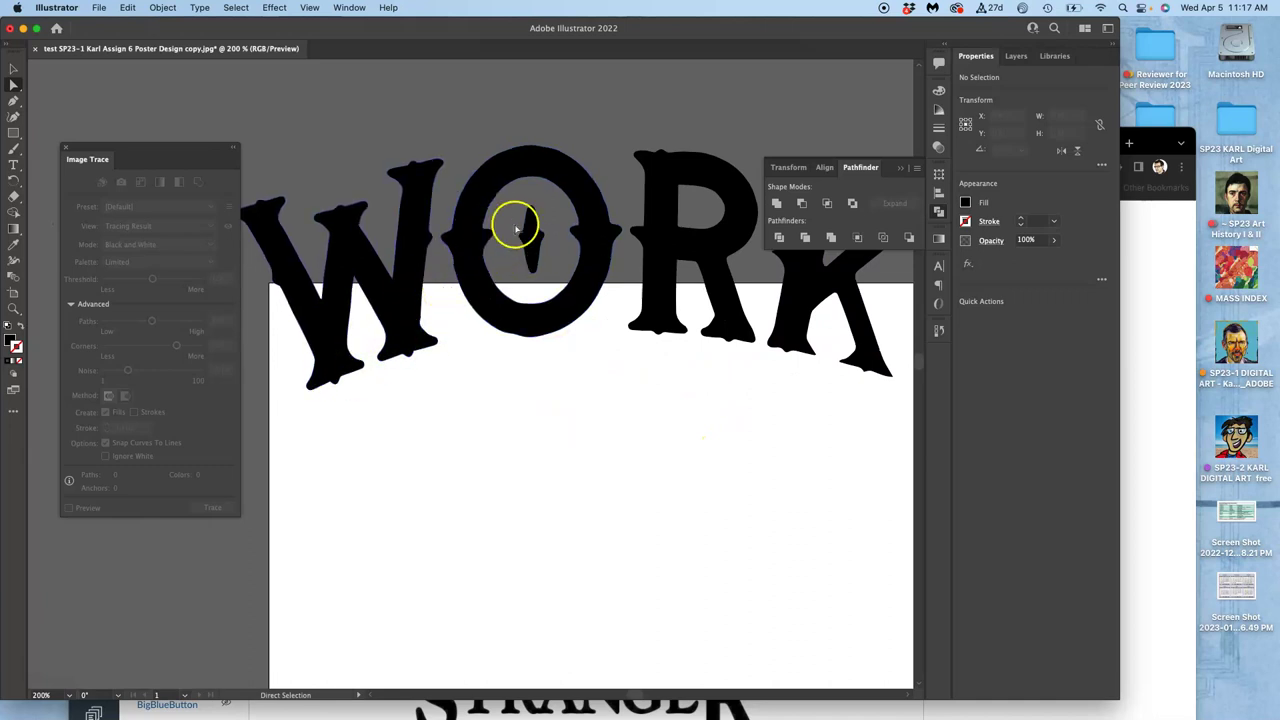
drag(689, 295, 477, 286)
Select the K's path with Direct Selection and ready the Pencil tool with Edit selected paths within 6 pixels
key(super+equal)
key(super+equal)
key(super+equal)
key(super+equal)
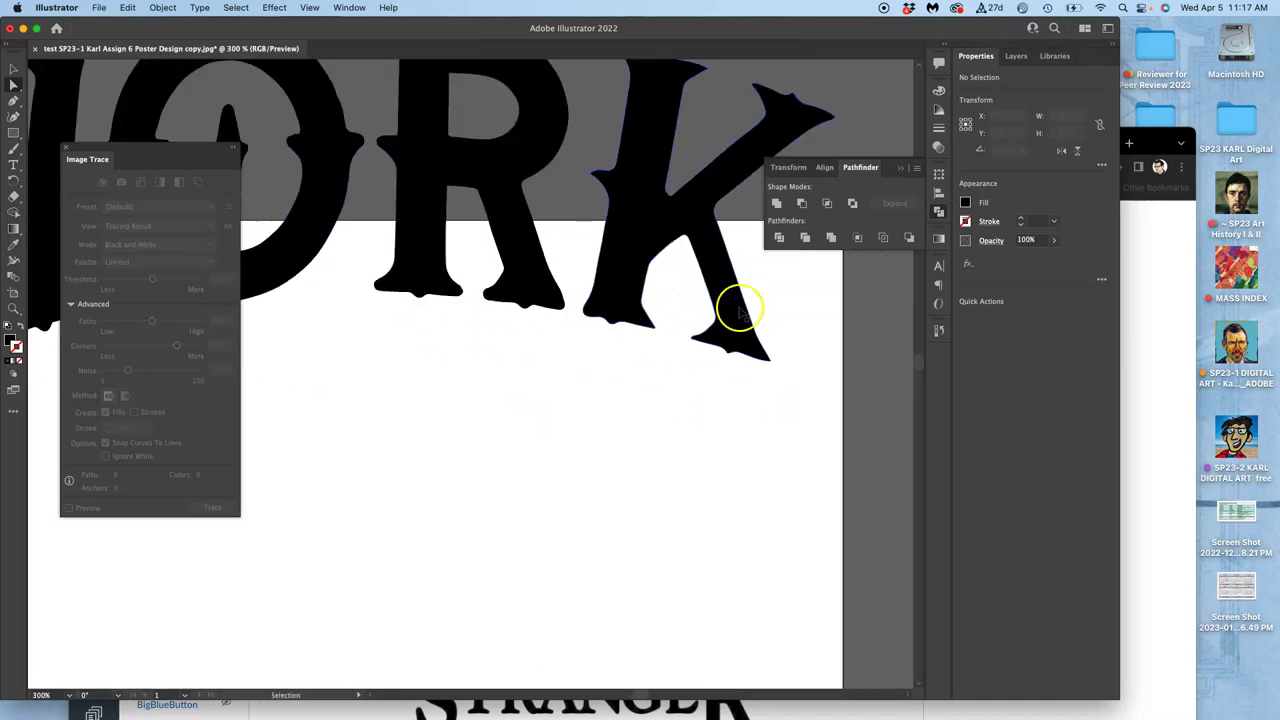
key(super+equal)
drag(759, 319, 400, 424)
drag(659, 371, 366, 454)
drag(516, 399, 426, 437)
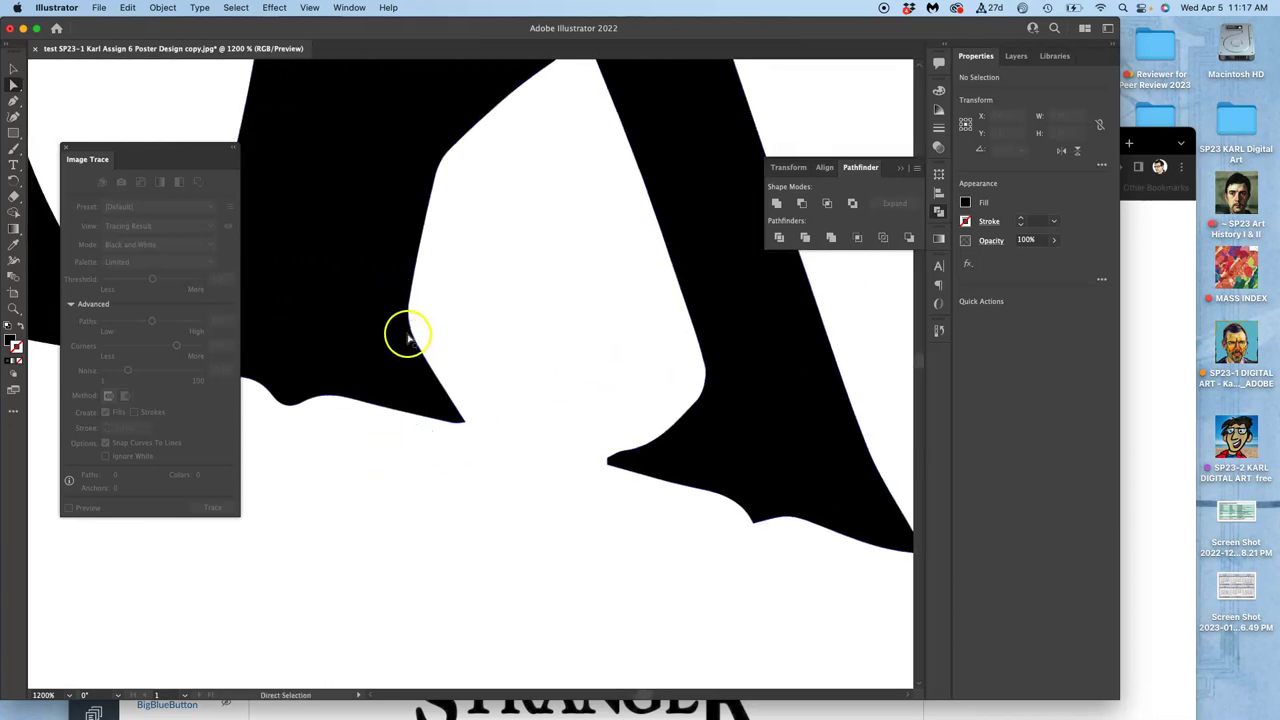
key(a)
click(369, 243)
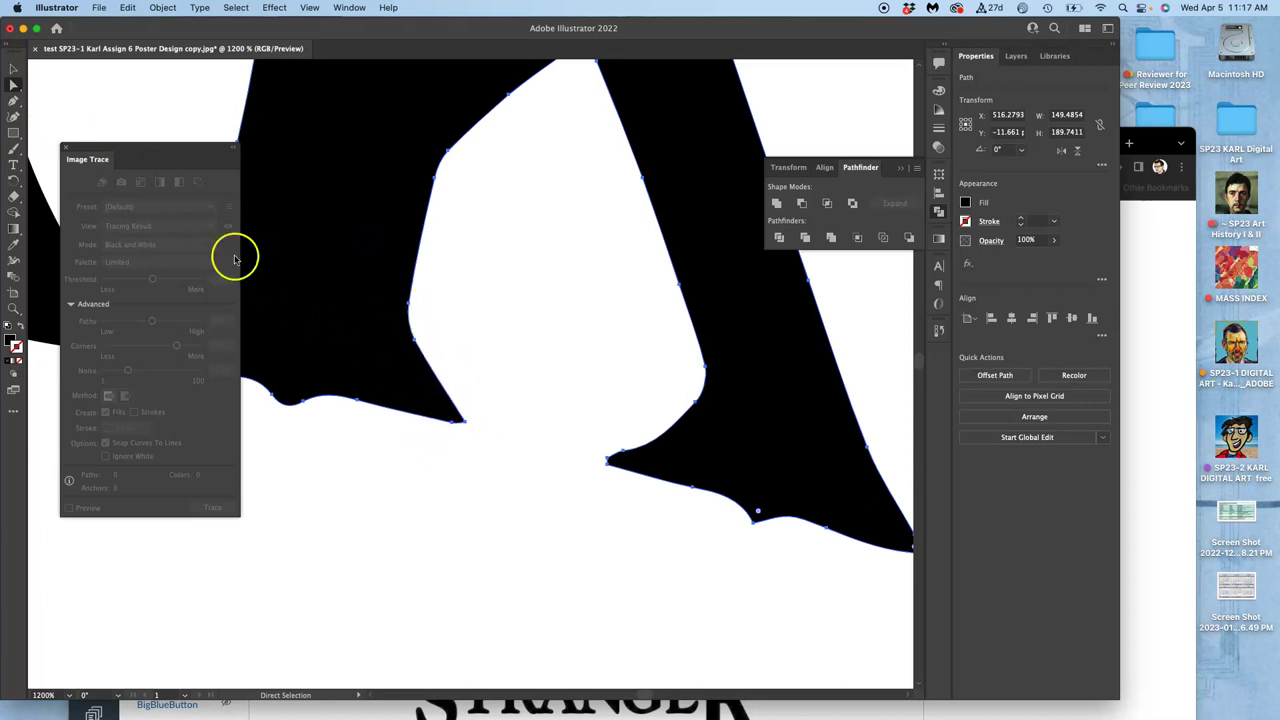
drag(12, 155, 62, 183)
double_click(14, 150)
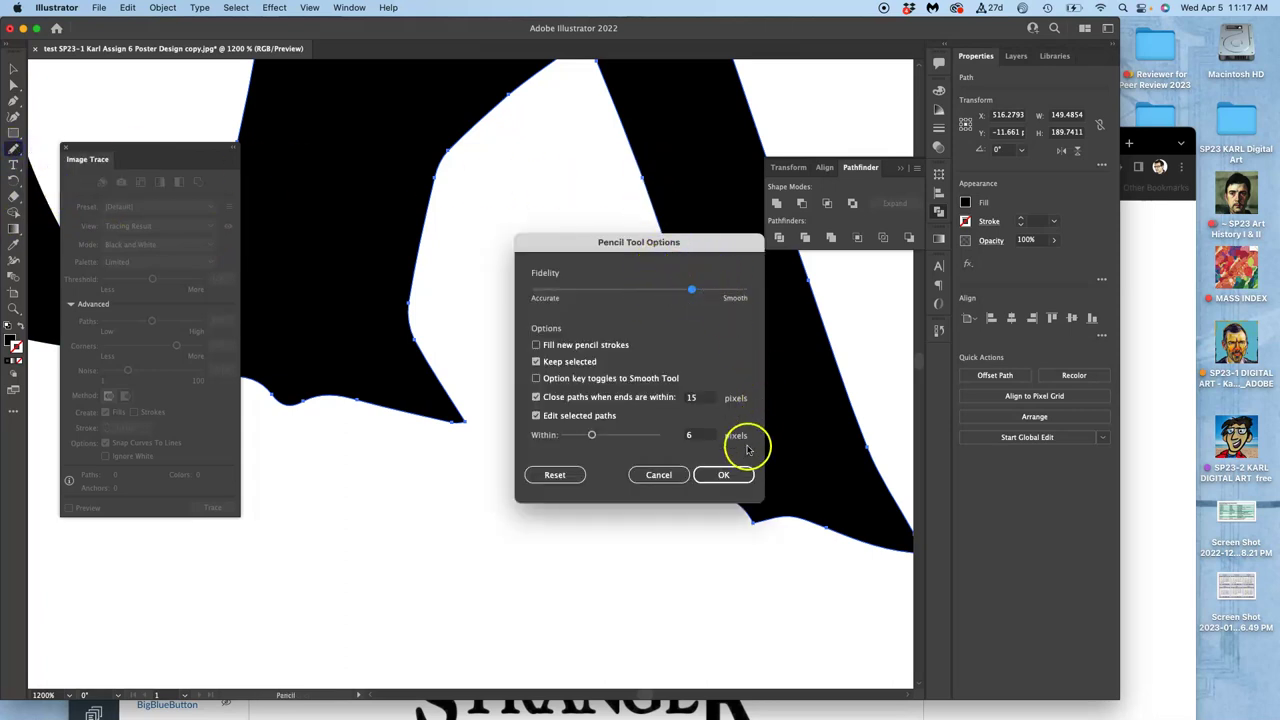
click(724, 474)
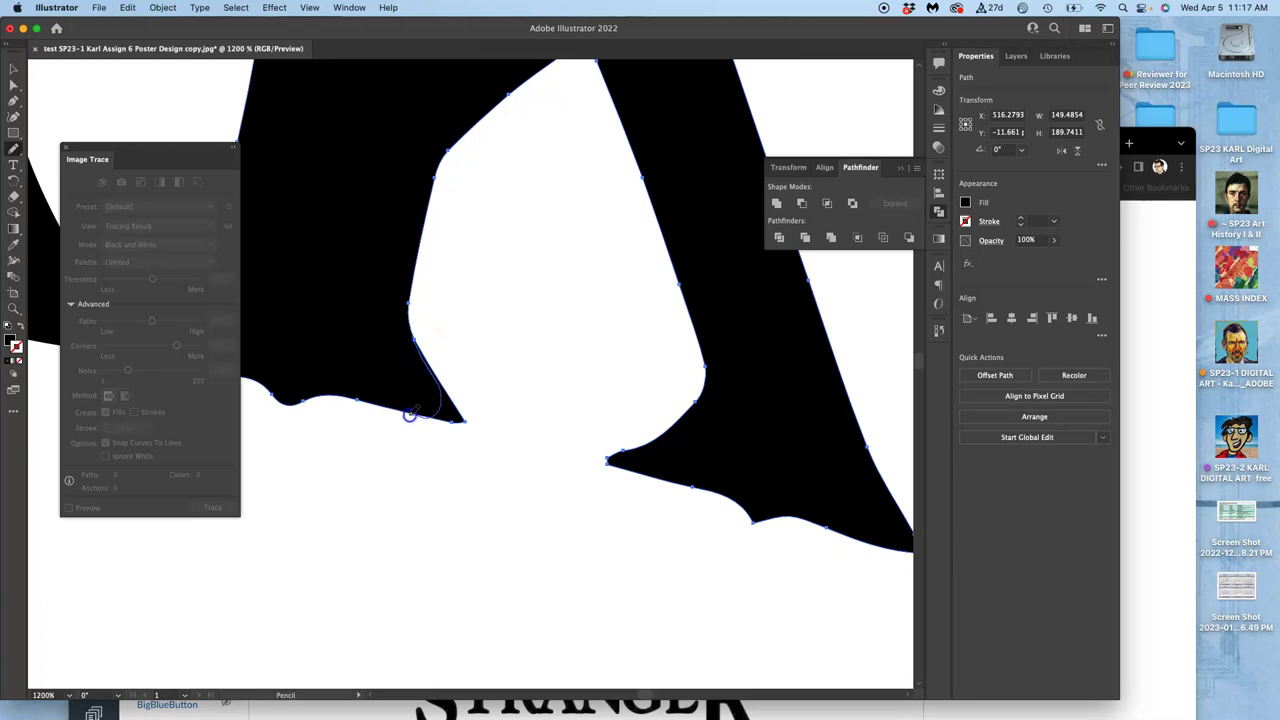
Redraw the inner tip of the K's left foot and the outer tip of its right foot as rounded ends with the Pencil tool
drag(390, 407, 392, 410)
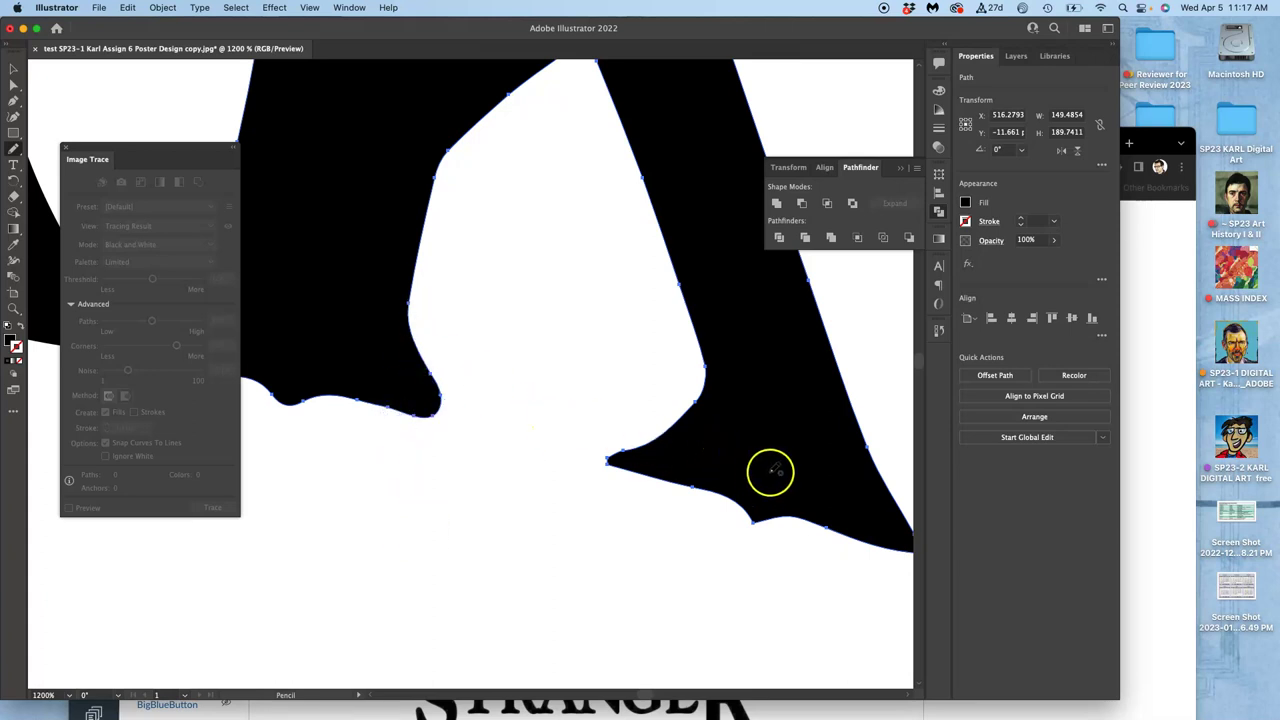
drag(773, 456, 571, 364)
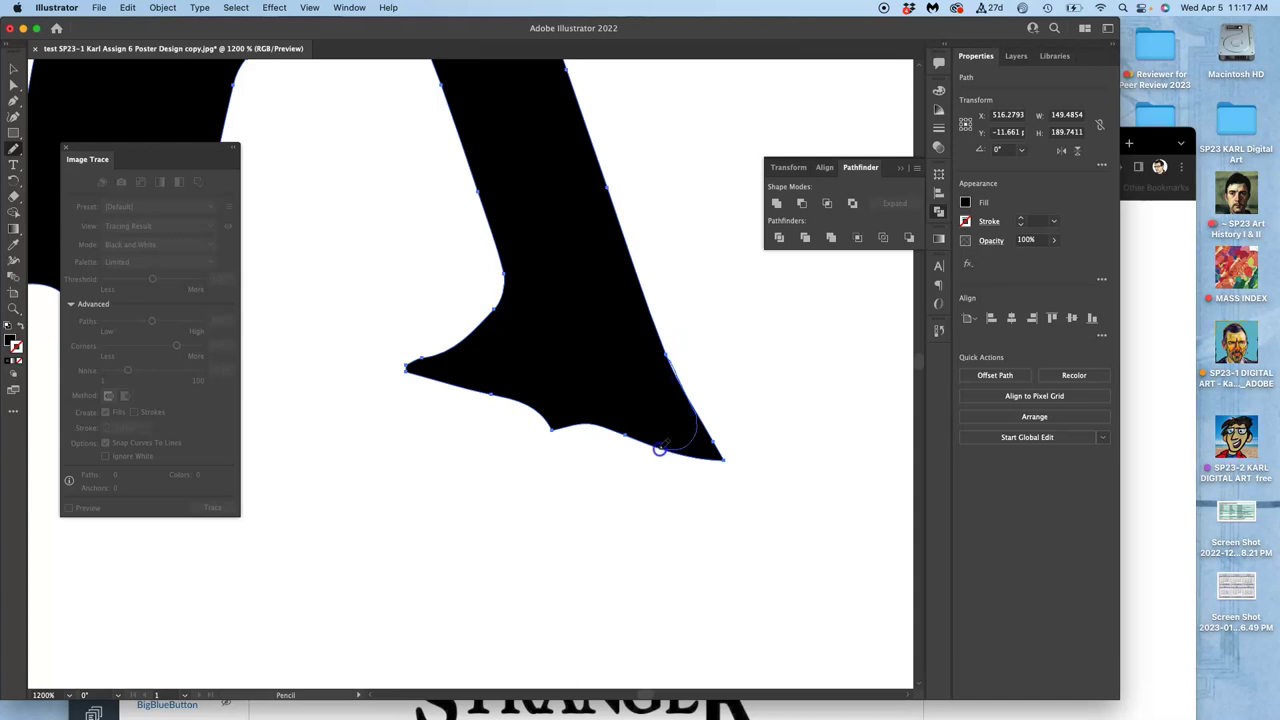
drag(632, 440, 626, 462)
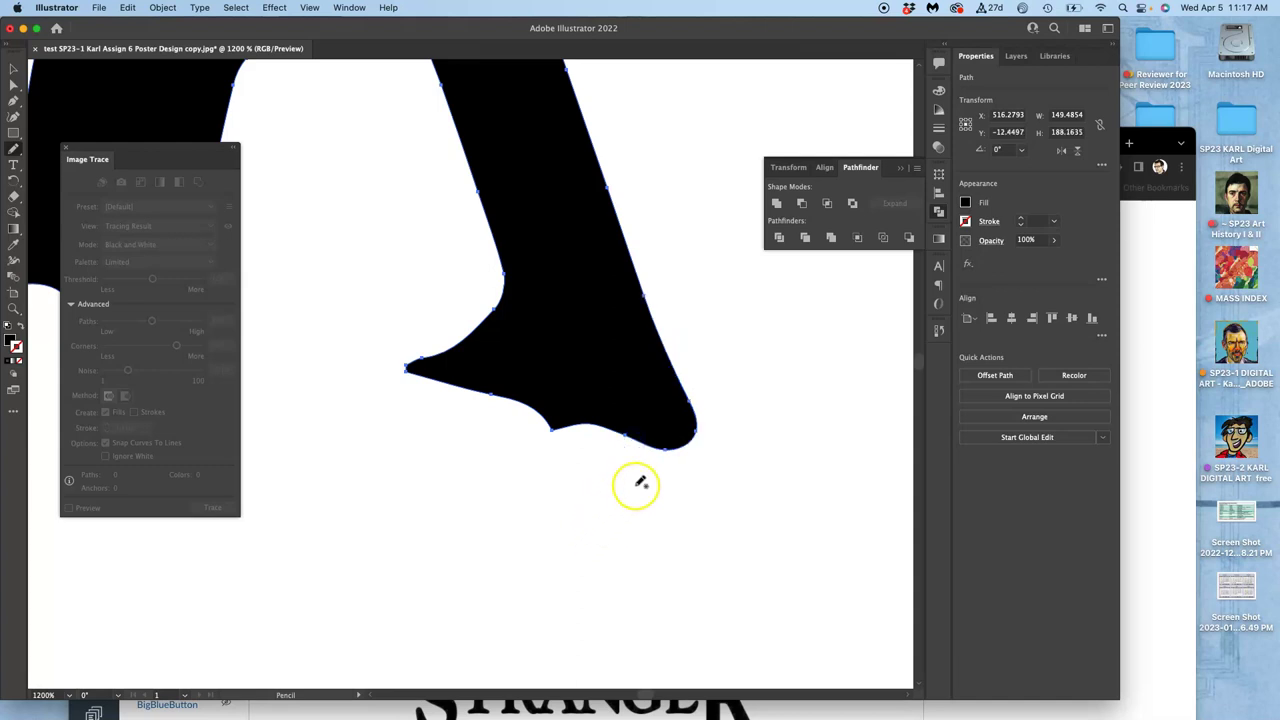
Deselect the K and compare its rounded feet with the other letters at 200% magnification
key(super+minus)
key(super+minus)
key(super+minus)
key(super+minus)
key(super+minus)
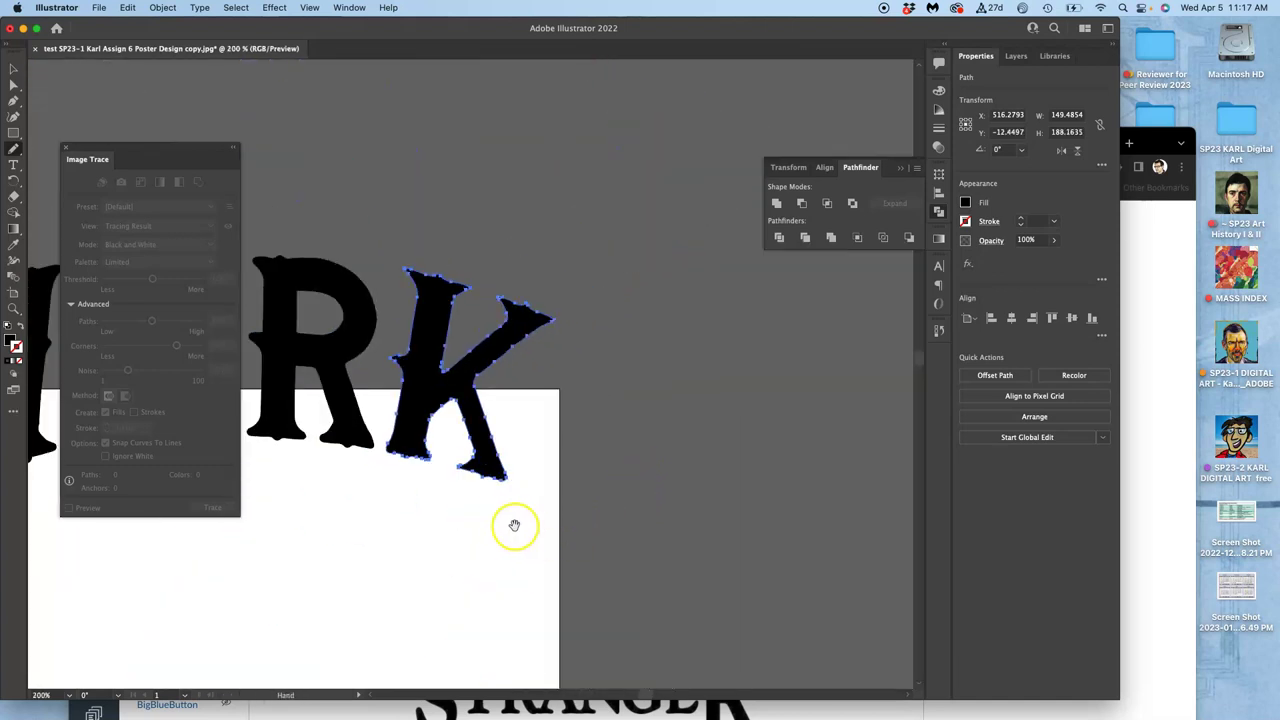
drag(505, 535, 659, 448)
super+click(643, 448)
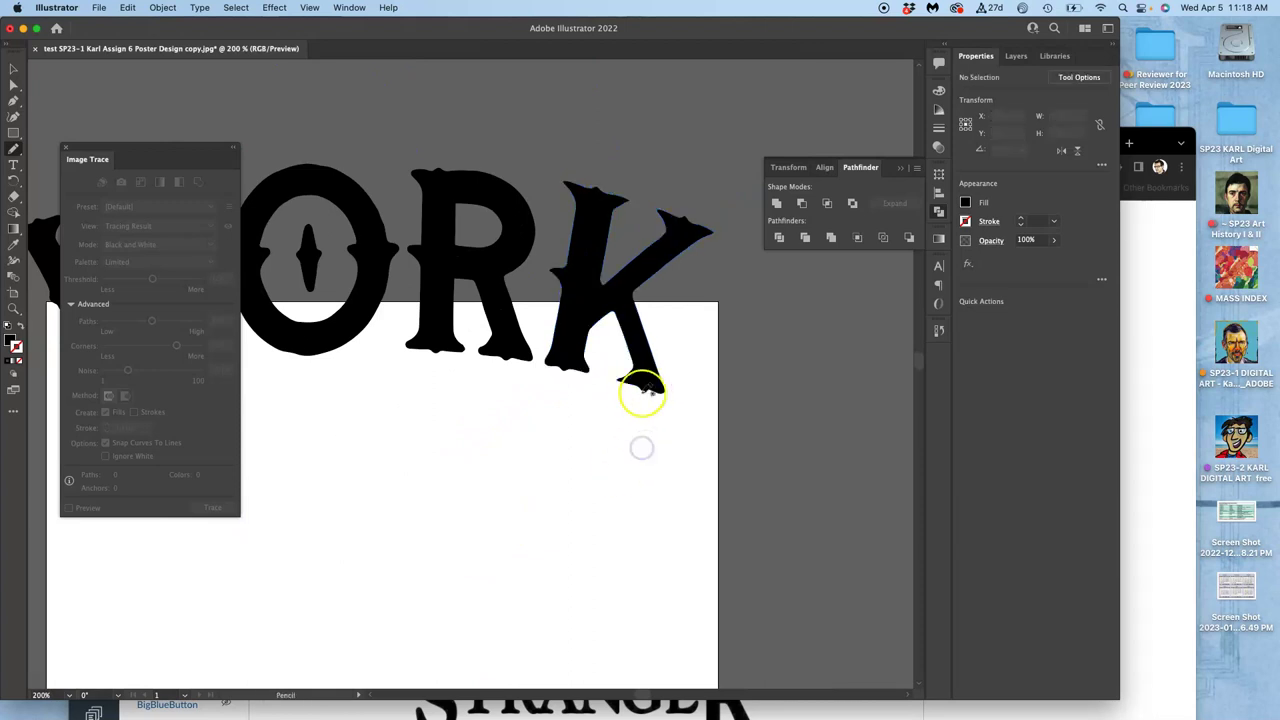
drag(532, 458, 621, 478)
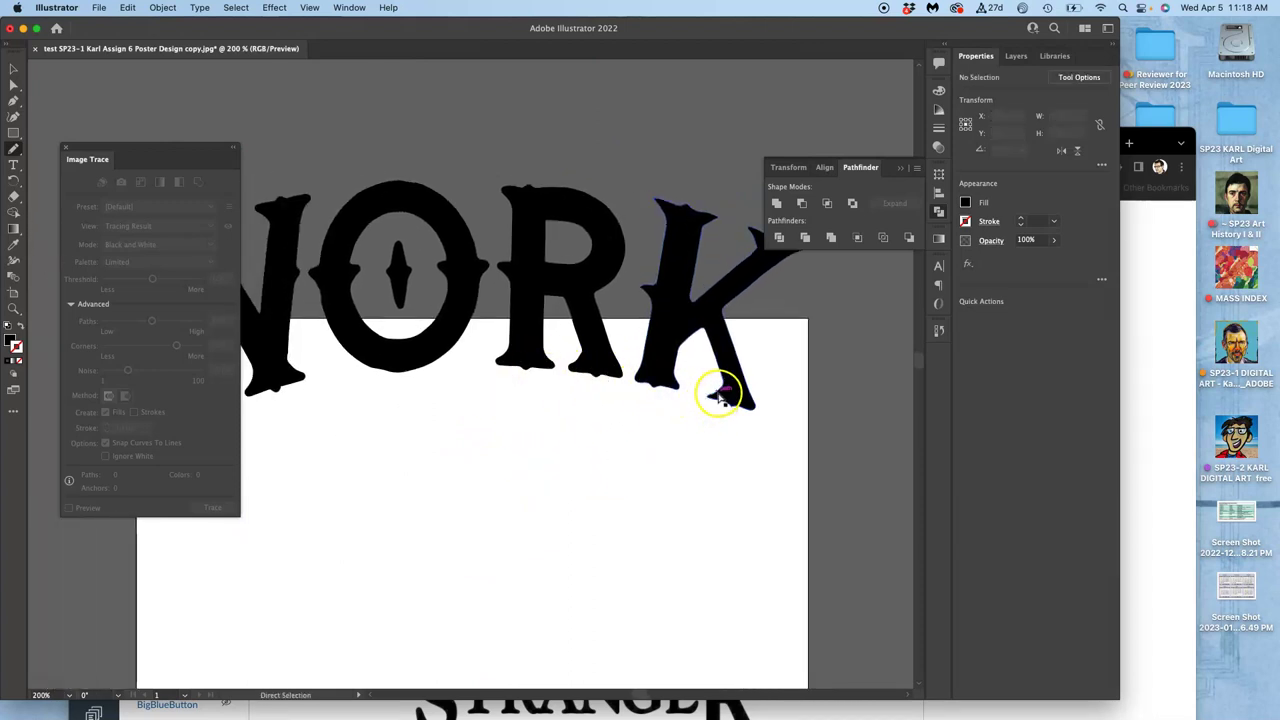
Select the R and redraw the outer tip of its right foot slightly further out with the Pencil tool
key(super+plus)
key(super+plus)
key(super+plus)
key(super+plus)
key(super+plus)
drag(754, 409, 360, 440)
drag(633, 456, 543, 443)
super+click(455, 304)
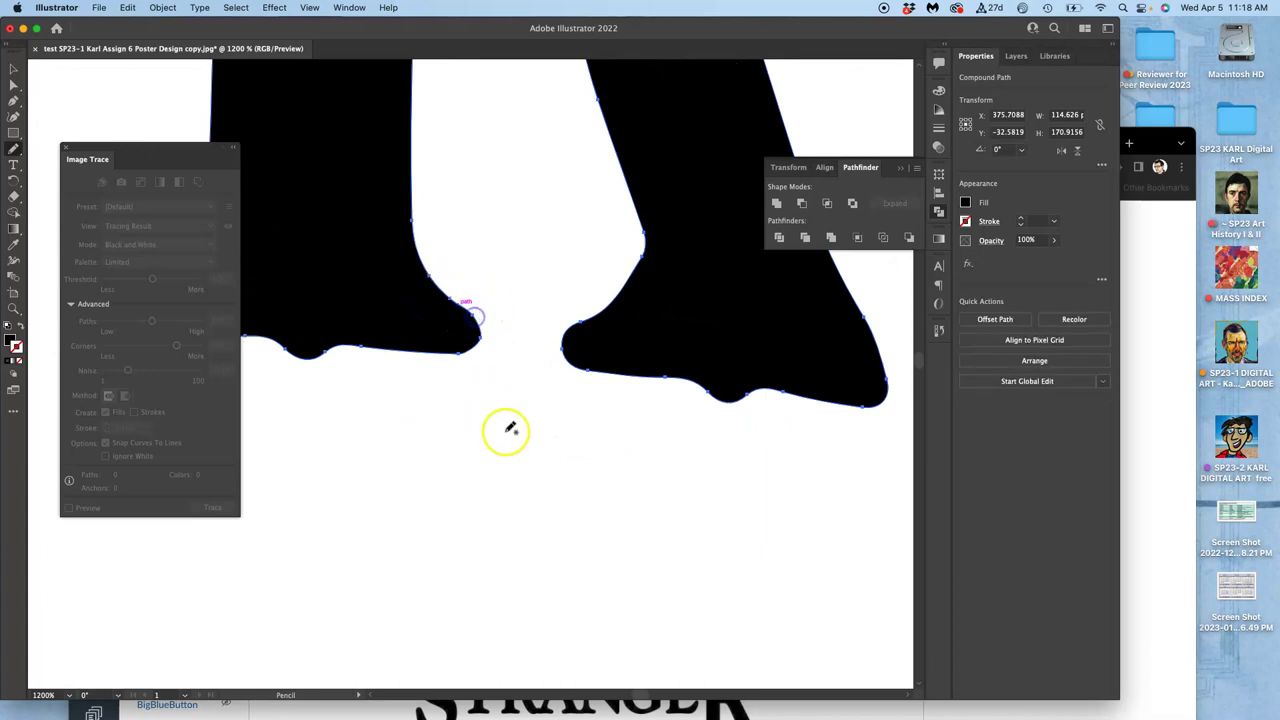
mouse_move(706, 349)
mouse_down()
mouse_move(568, 430)
mouse_move(449, 449)
mouse_up()
drag(566, 404, 501, 416)
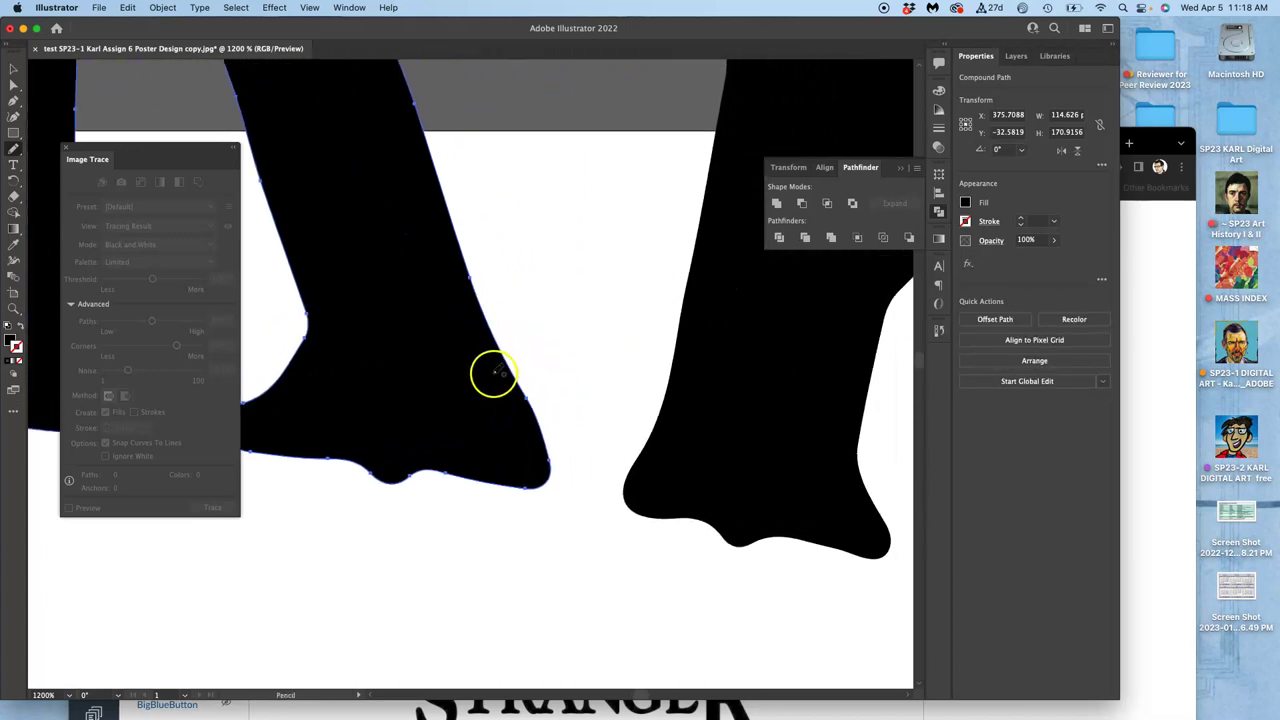
super+click(497, 389)
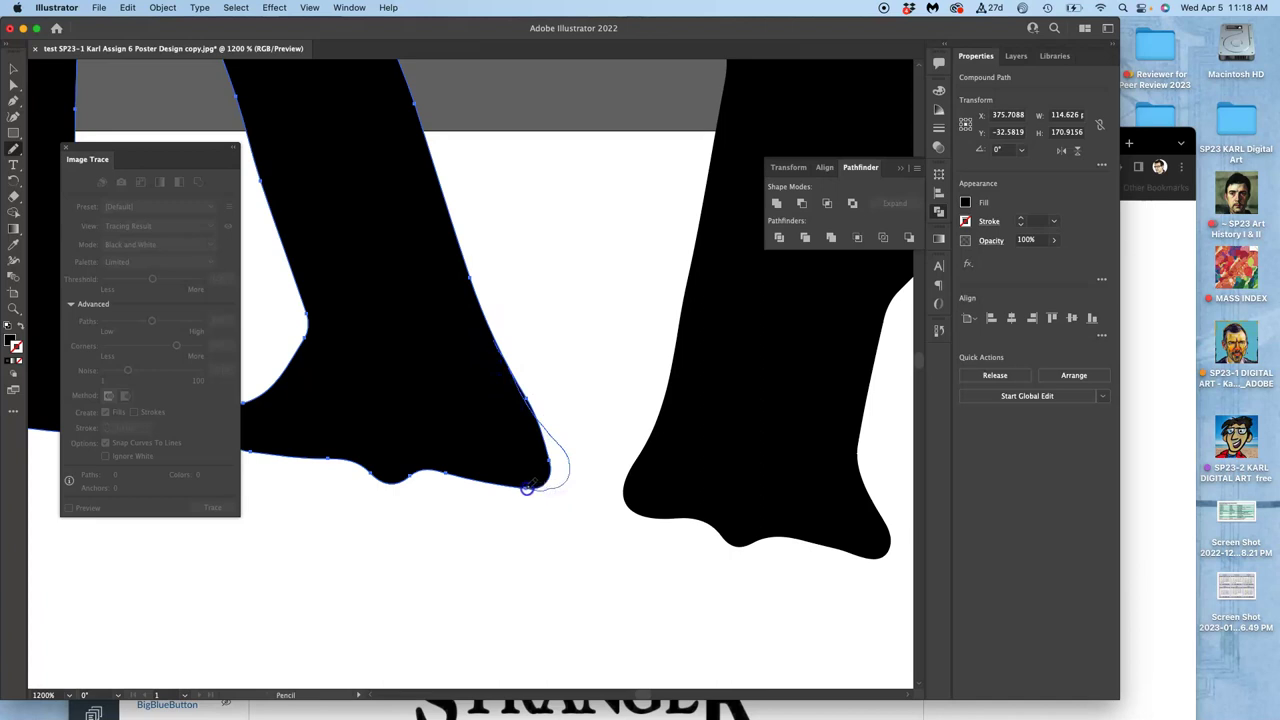
drag(526, 488, 527, 489)
Select the K and extend the outer tip of its left foot outward with the Pencil tool
drag(663, 537, 381, 493)
drag(558, 506, 340, 463)
drag(443, 474, 746, 446)
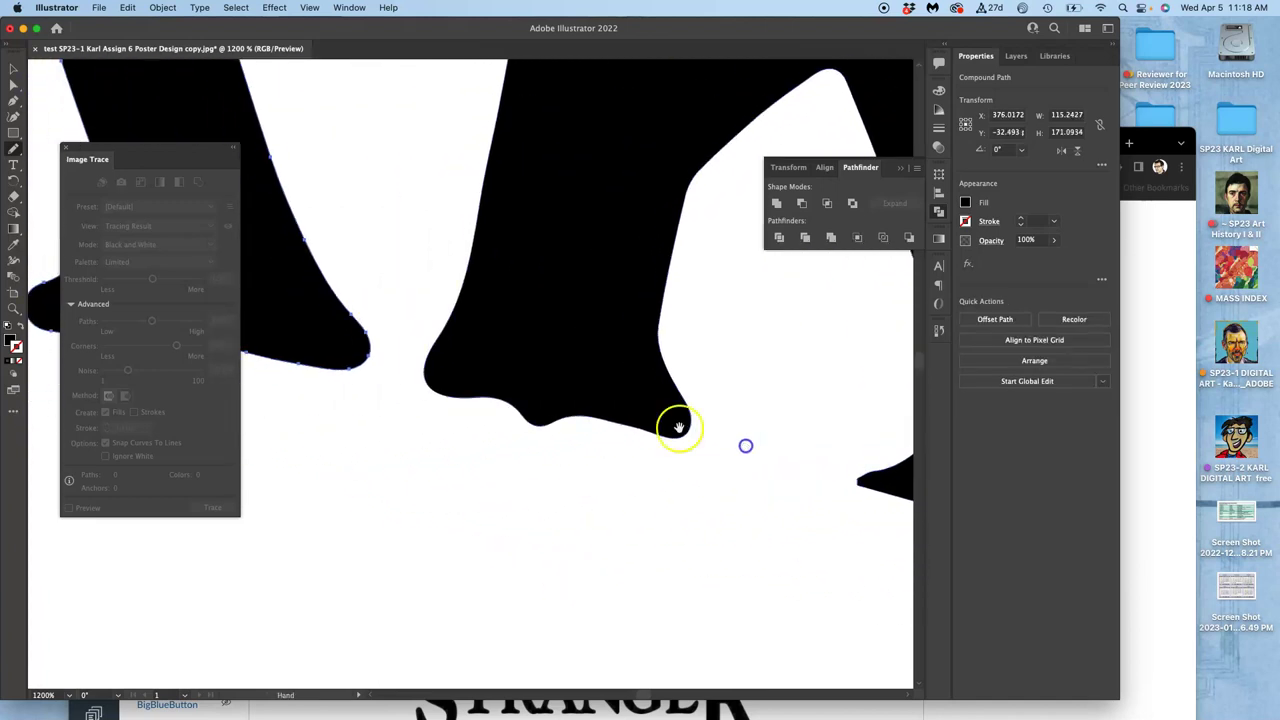
super+click(506, 337)
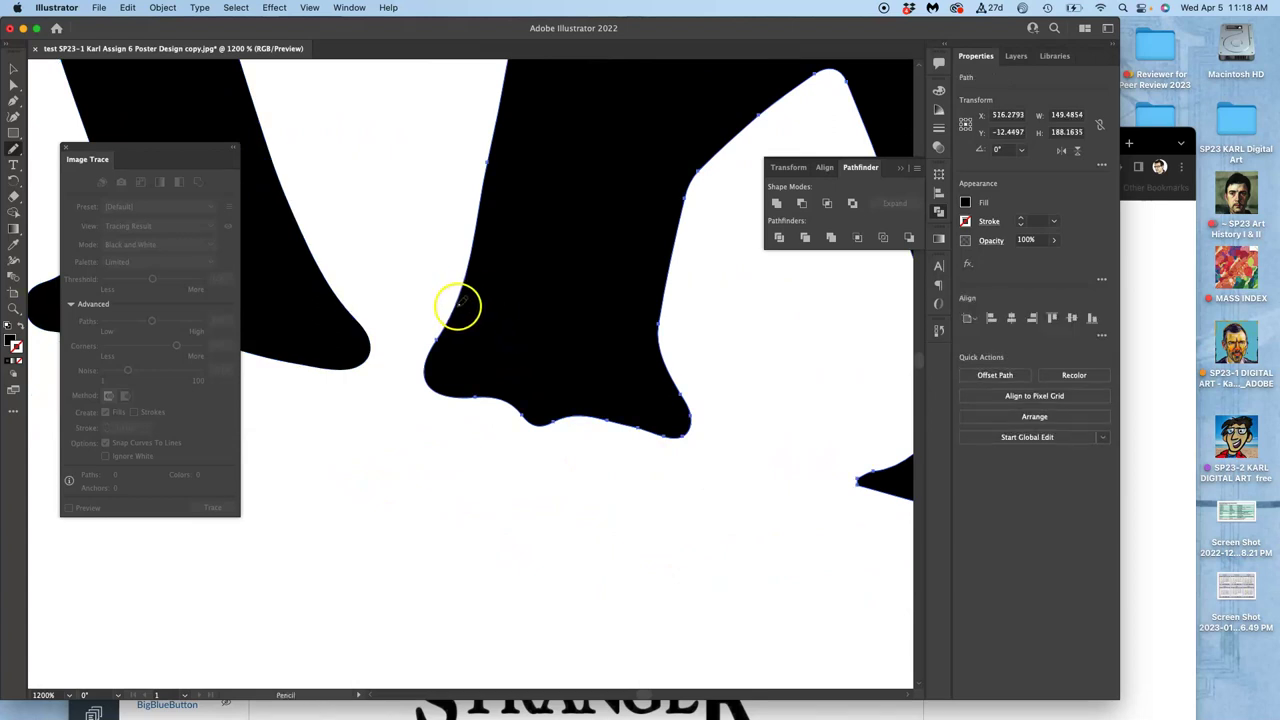
drag(458, 306, 440, 333)
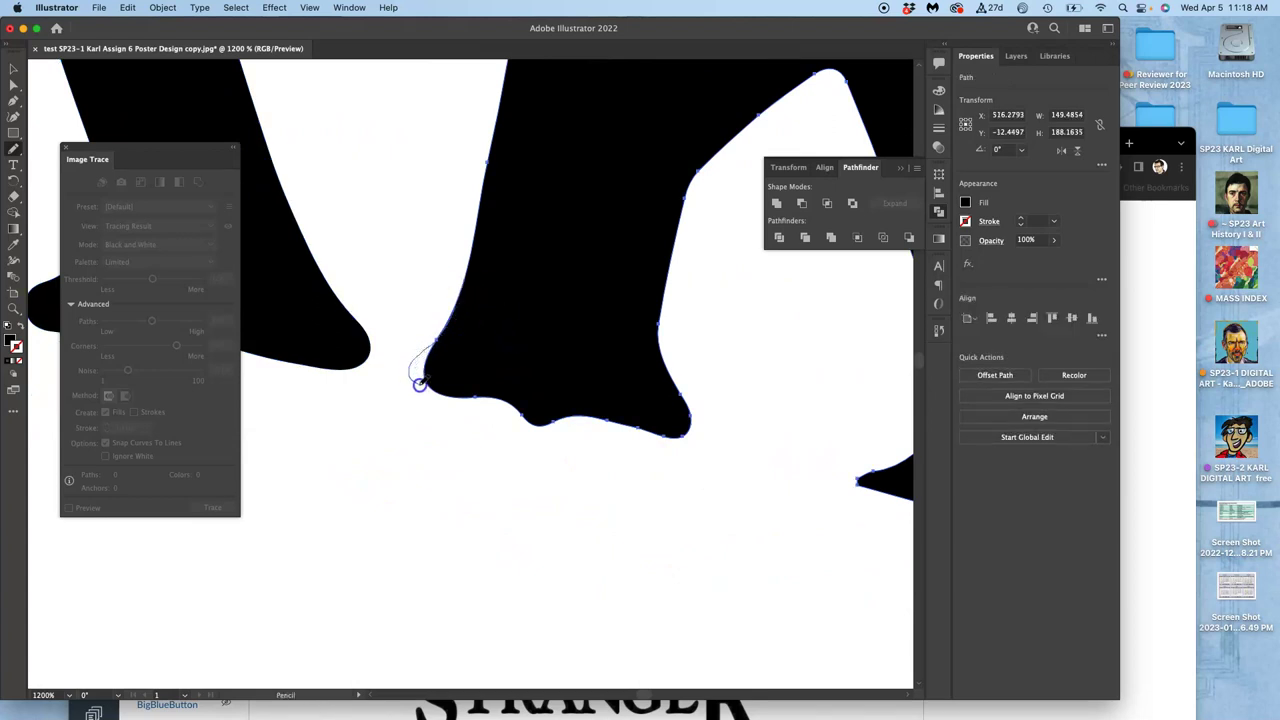
drag(469, 398, 471, 402)
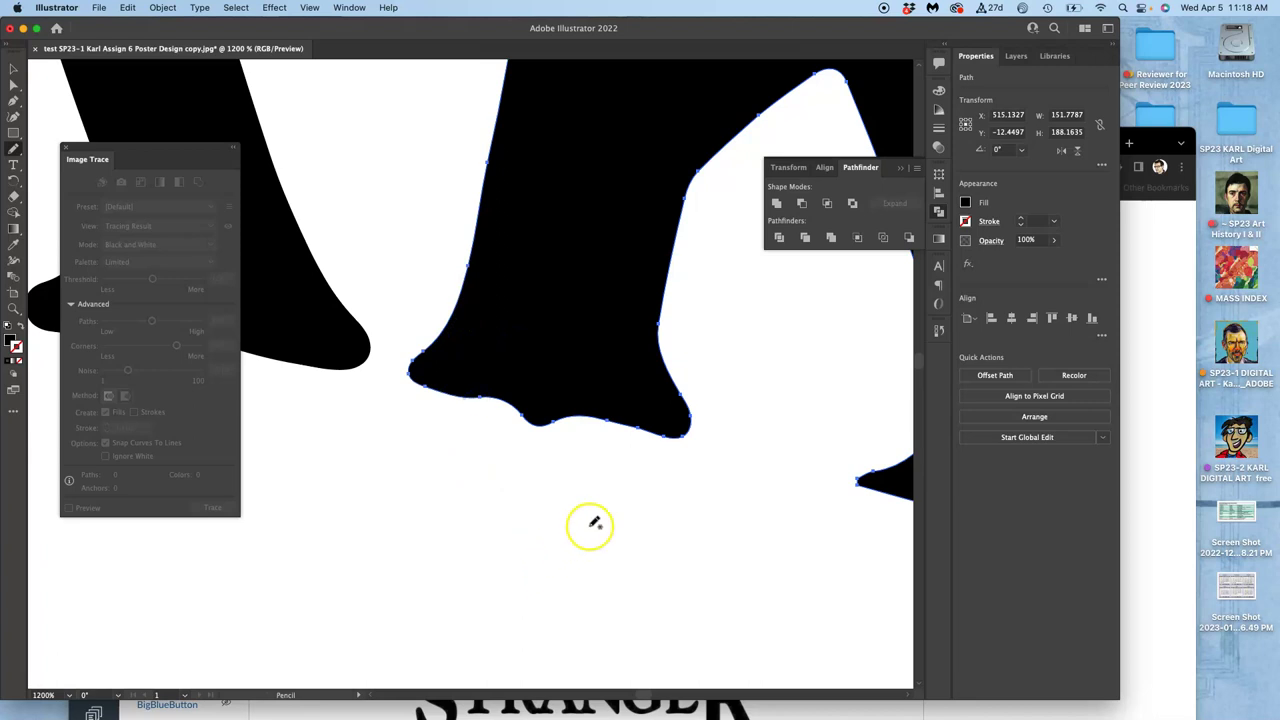
Round the inner tip of the K's right foot and smooth the pointed bump on its underside with the Pencil tool
drag(633, 447, 318, 382)
mouse_move(626, 384)
mouse_down()
mouse_move(525, 380)
mouse_move(528, 347)
mouse_up()
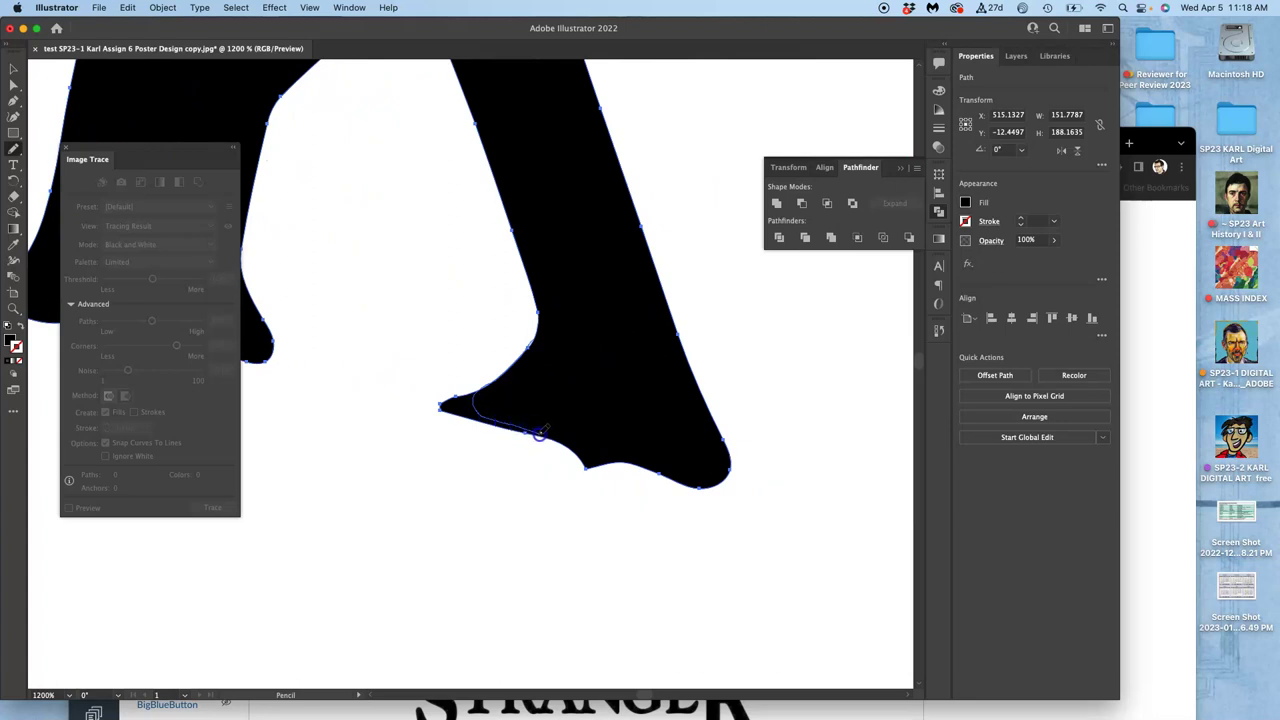
mouse_move(540, 435)
mouse_down()
mouse_move(551, 437)
mouse_move(527, 469)
mouse_move(680, 457)
mouse_move(677, 468)
mouse_move(443, 380)
mouse_up()
drag(580, 377, 571, 372)
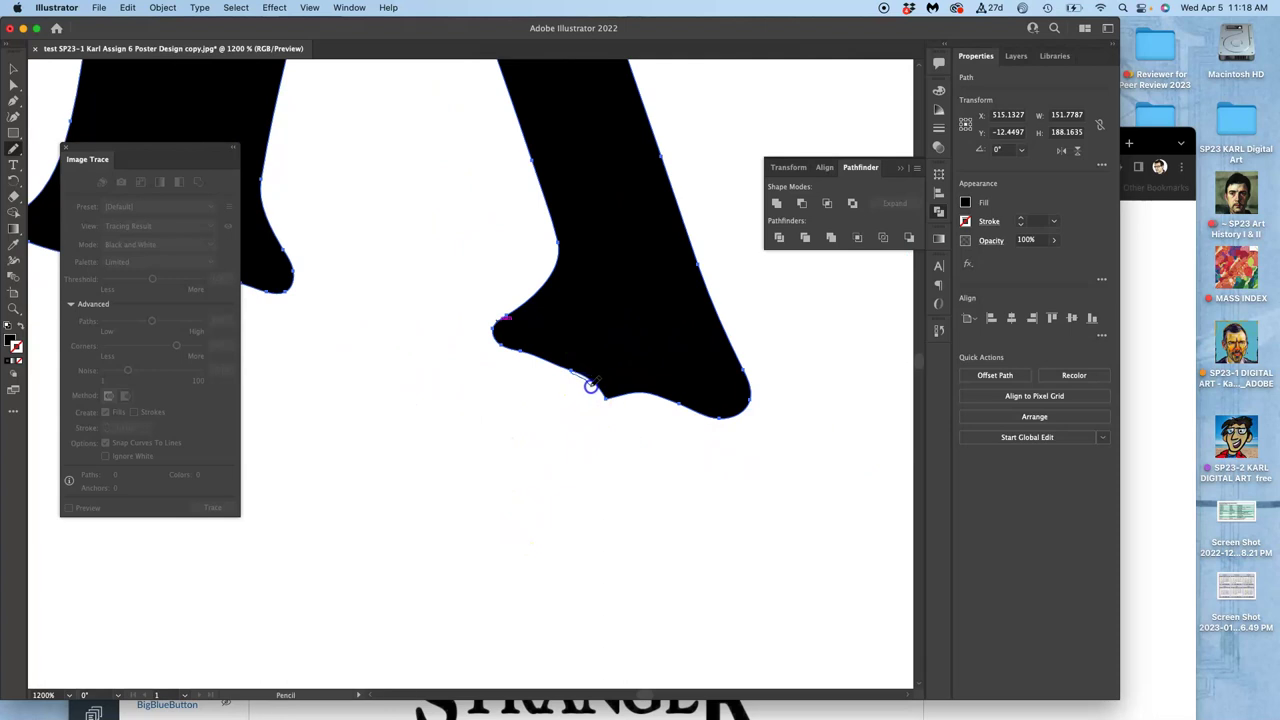
drag(648, 393, 650, 395)
Try to round off the inner tip of the K's upper arm with the Pencil tool
drag(663, 449, 617, 600)
drag(560, 290, 619, 568)
drag(577, 340, 617, 526)
drag(621, 391, 490, 532)
drag(606, 370, 429, 503)
drag(515, 322, 515, 322)
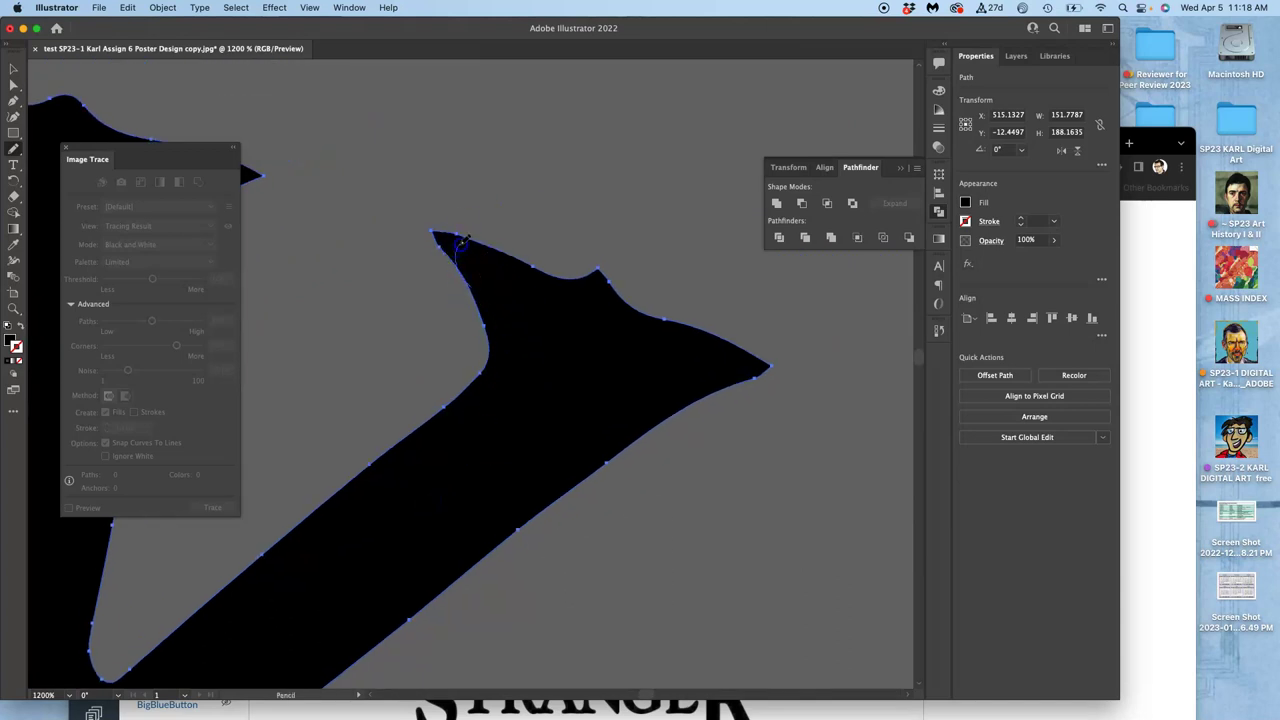
drag(488, 248, 489, 250)
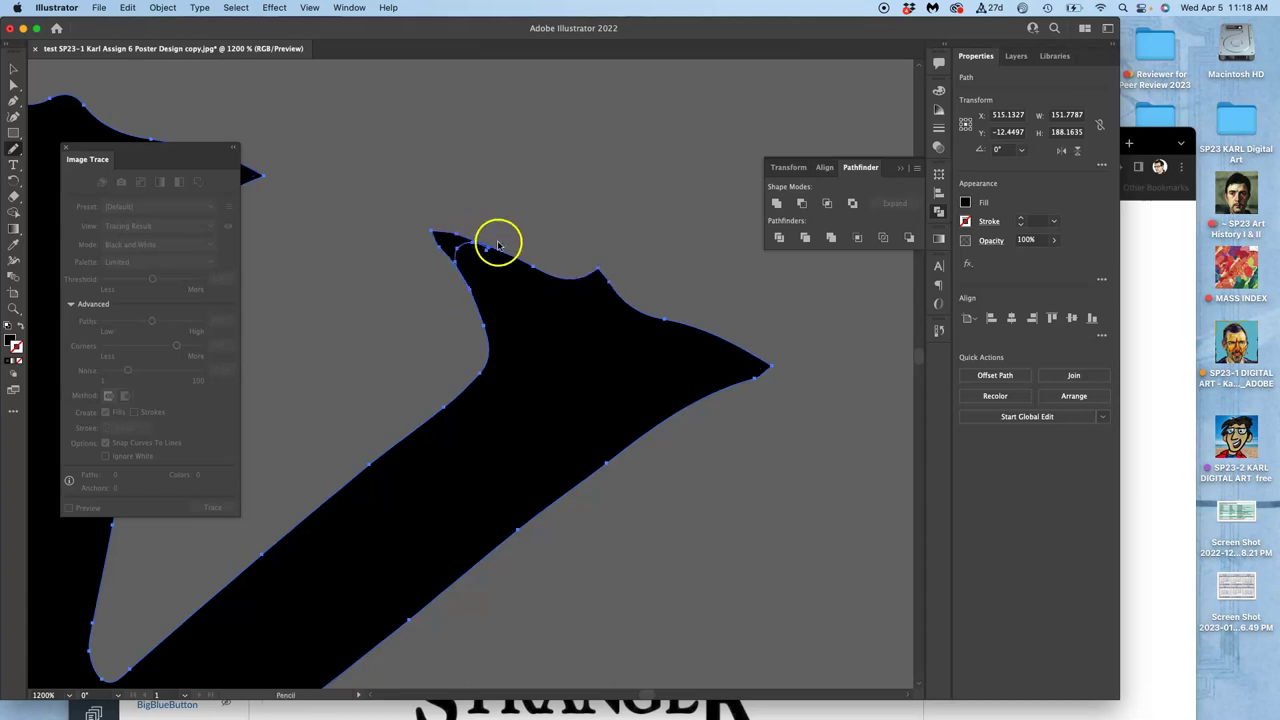
Reselect the K and redraw the inner tip of its upper arm as a rounded end with the Pencil tool
key(super+=)
key(super+=)
drag(572, 195, 486, 560)
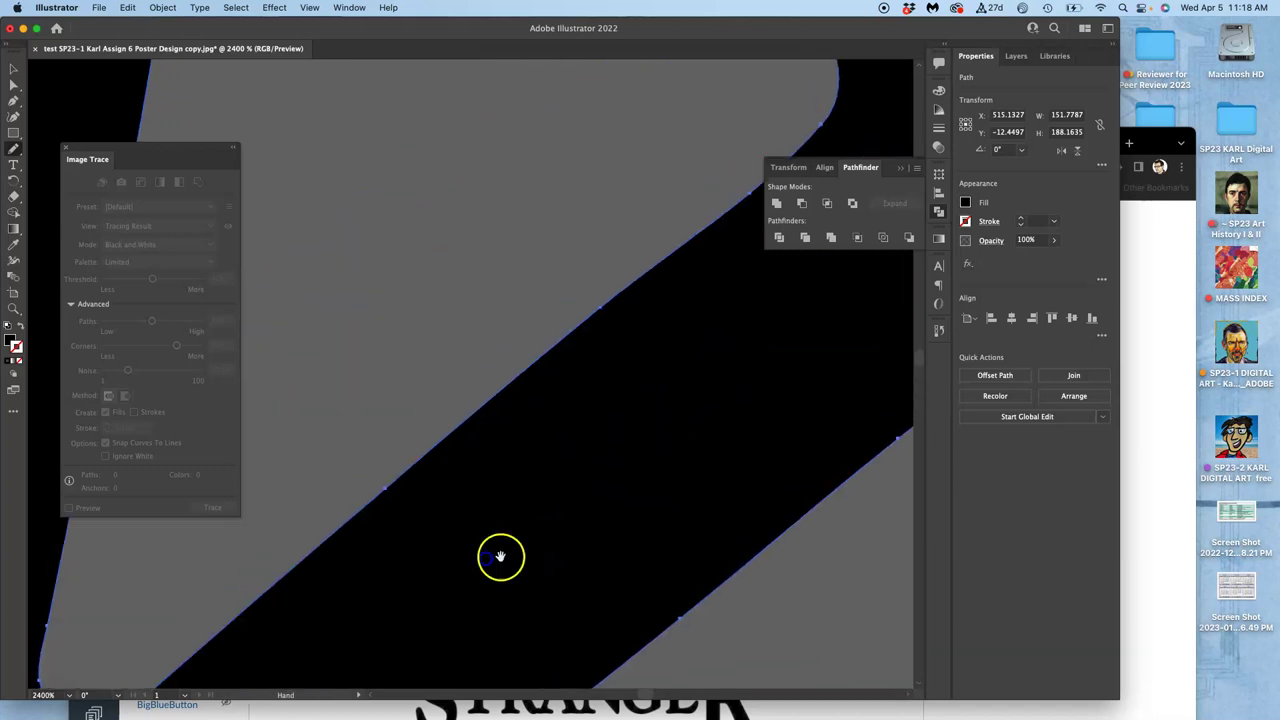
drag(680, 250, 581, 316)
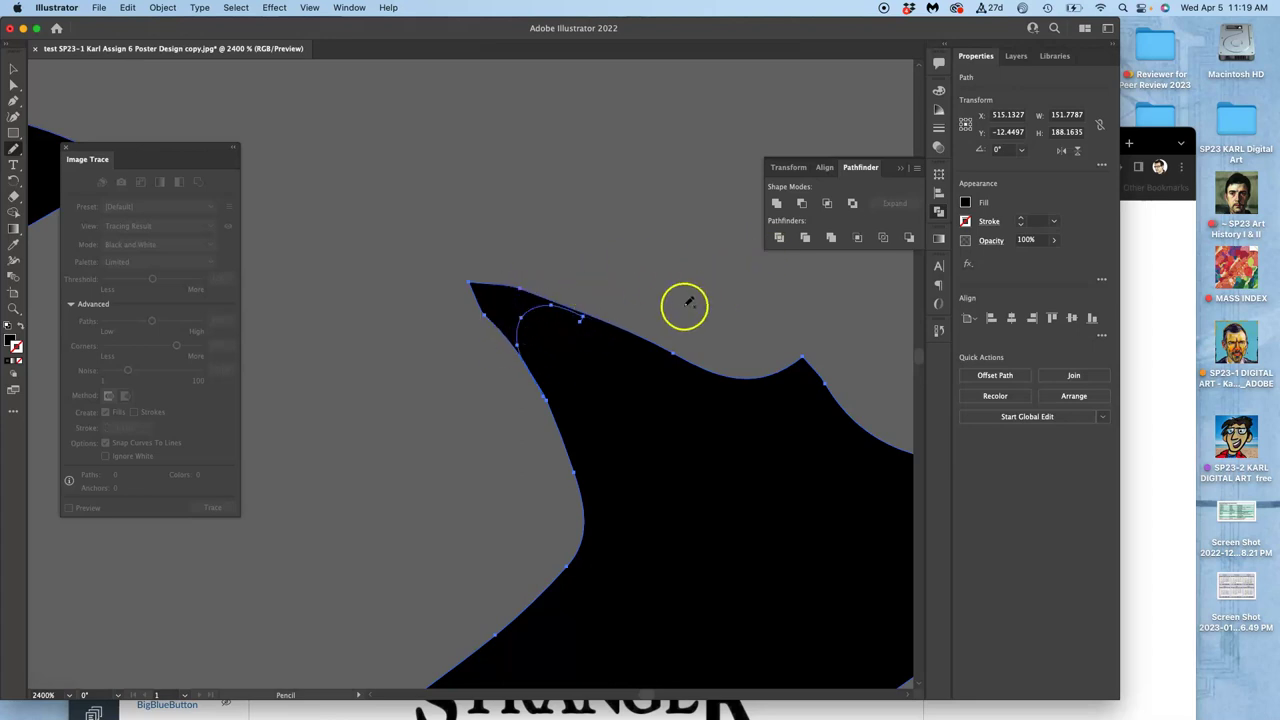
key(a)
key(n)
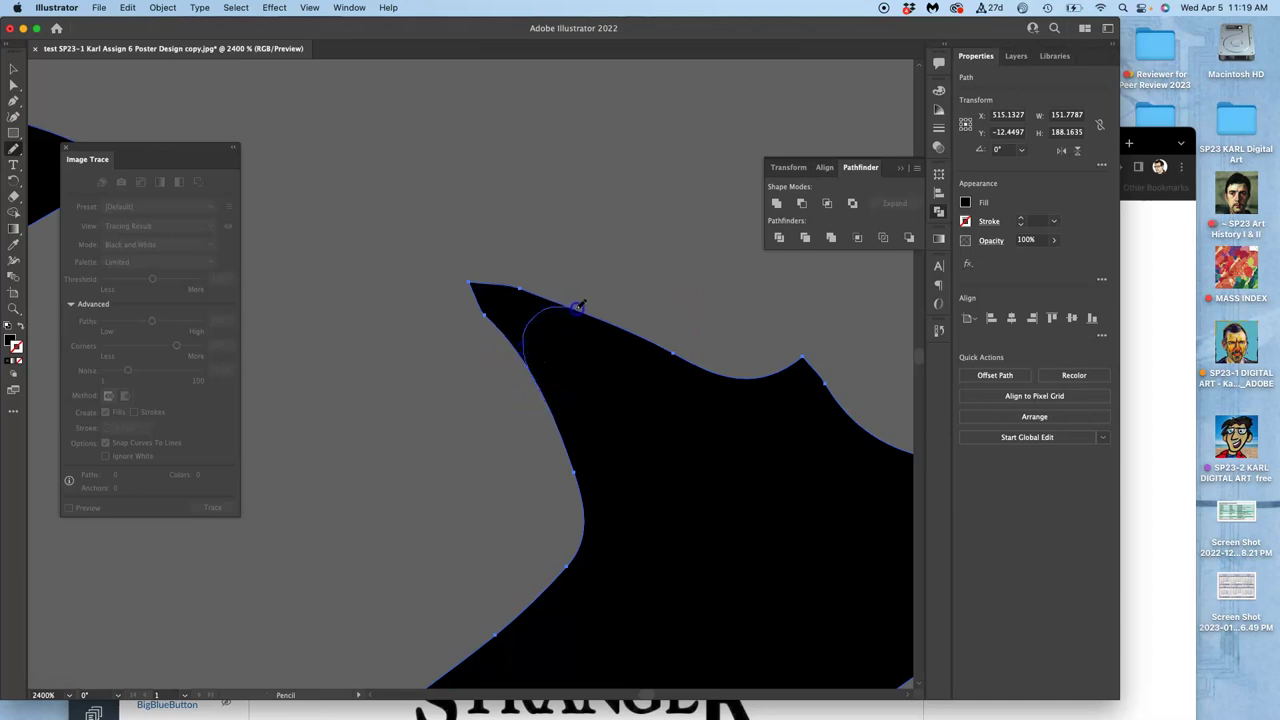
drag(583, 303, 598, 297)
Soften the pointed bump on the end of the K's upper arm and compare the shape with the R
drag(728, 457, 463, 296)
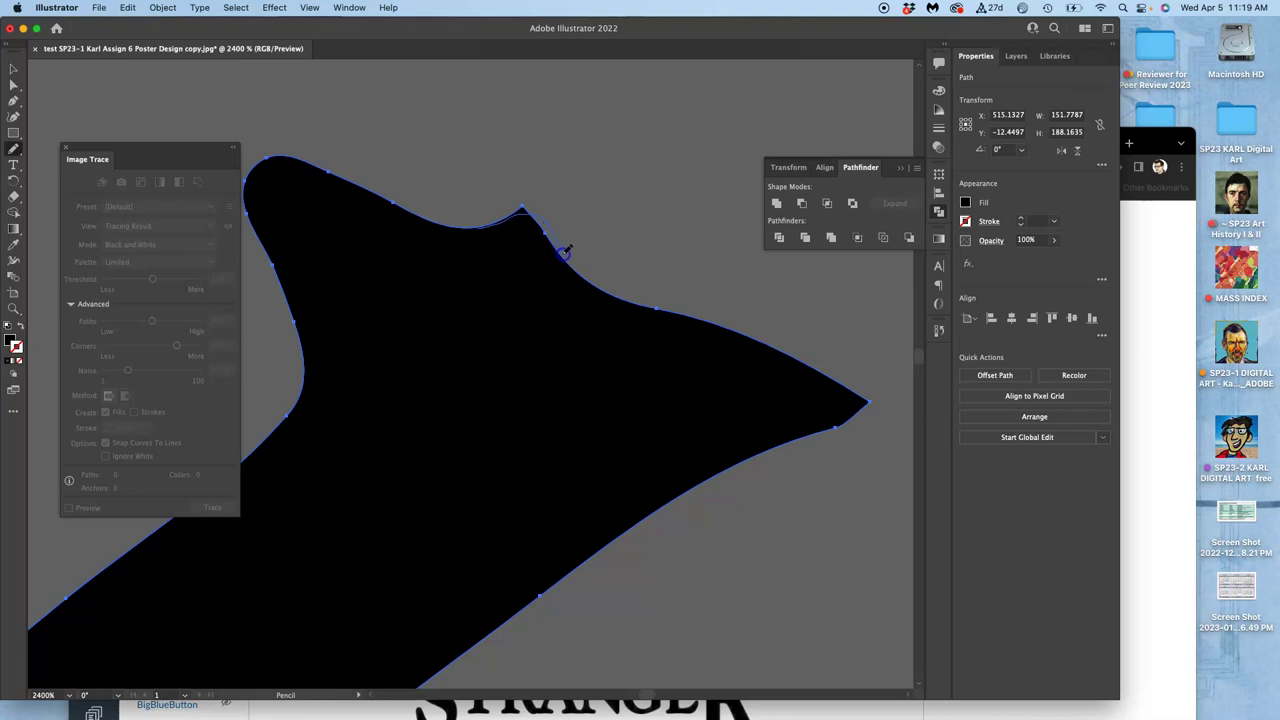
key(super+minus)
key(super+minus)
key(super+minus)
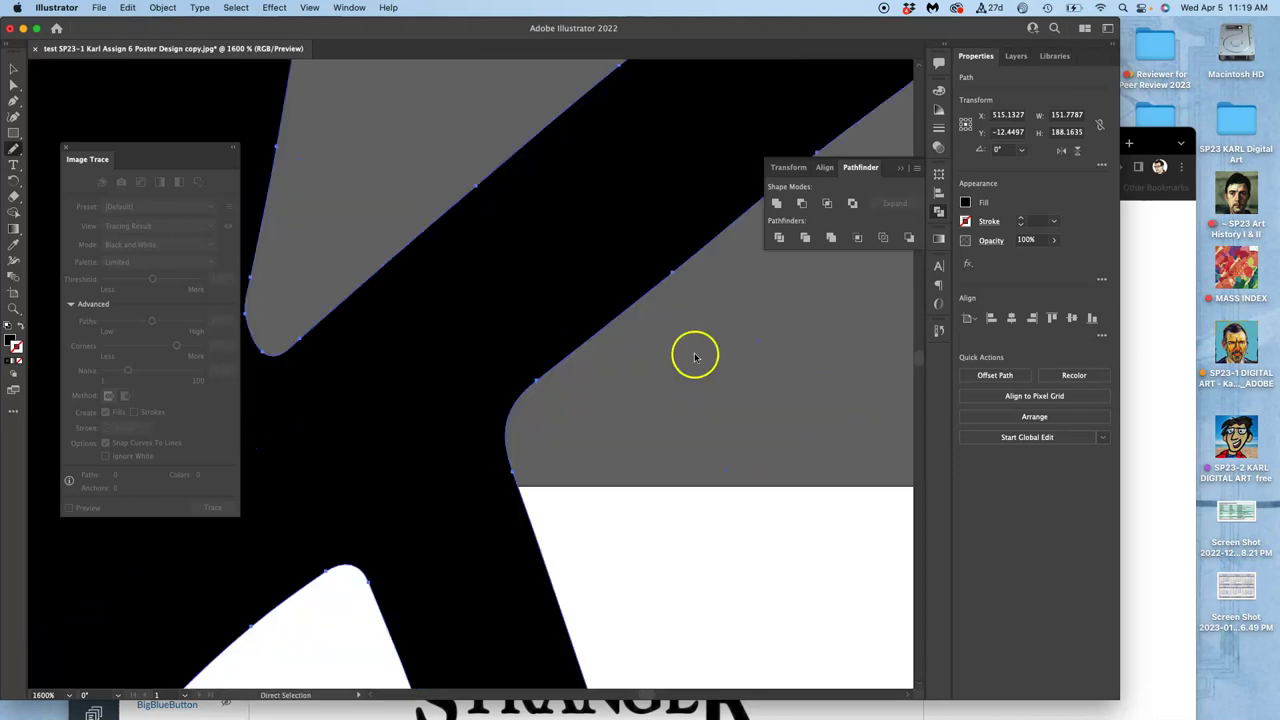
key(super+minus)
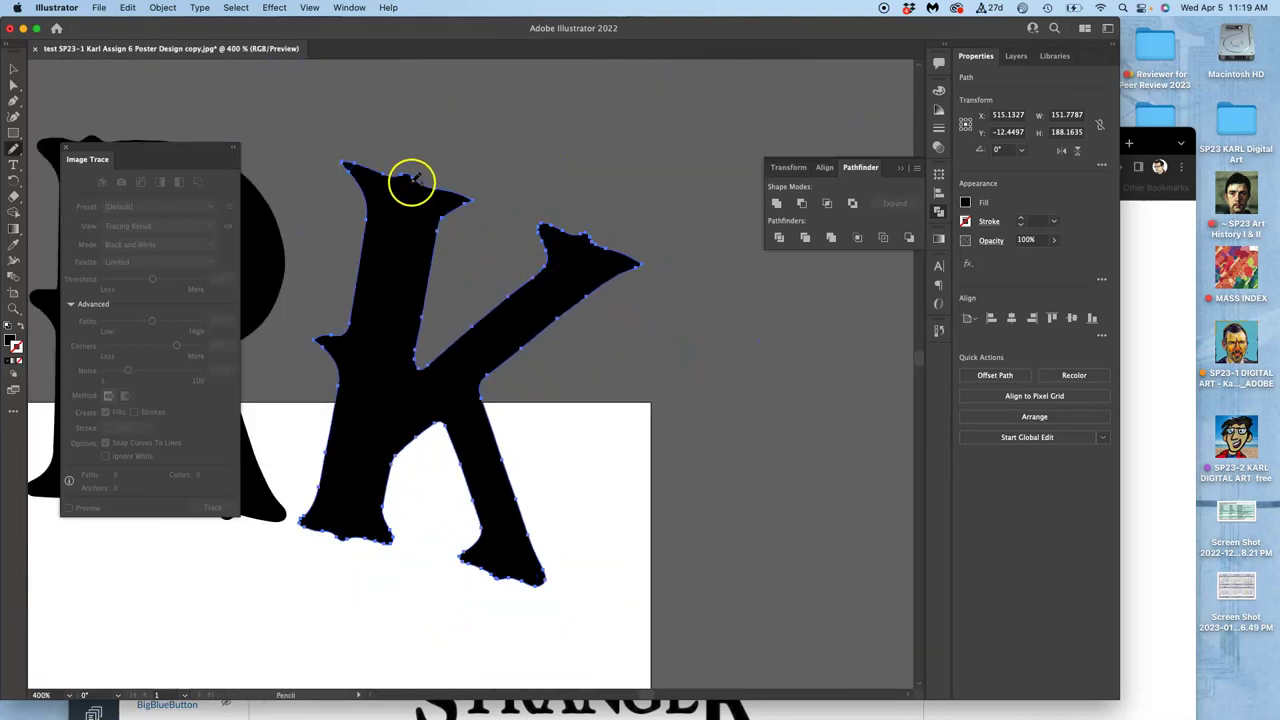
drag(400, 240, 635, 248)
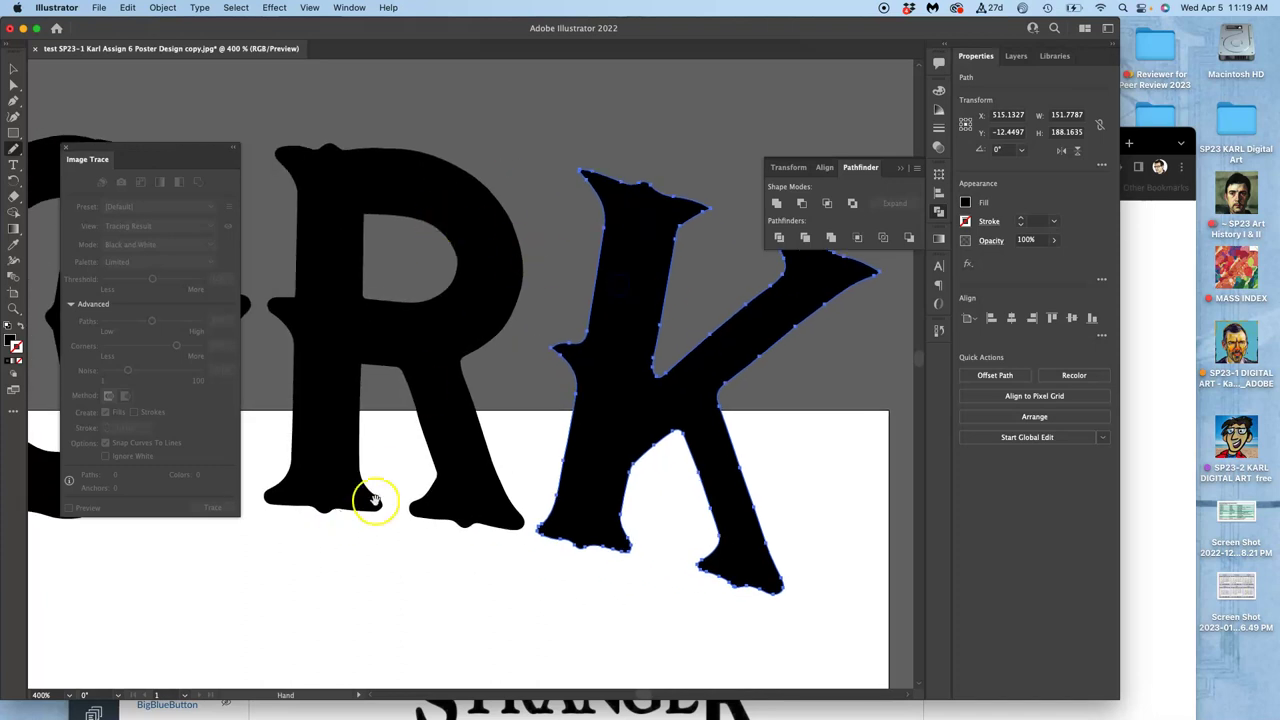
drag(623, 370, 464, 395)
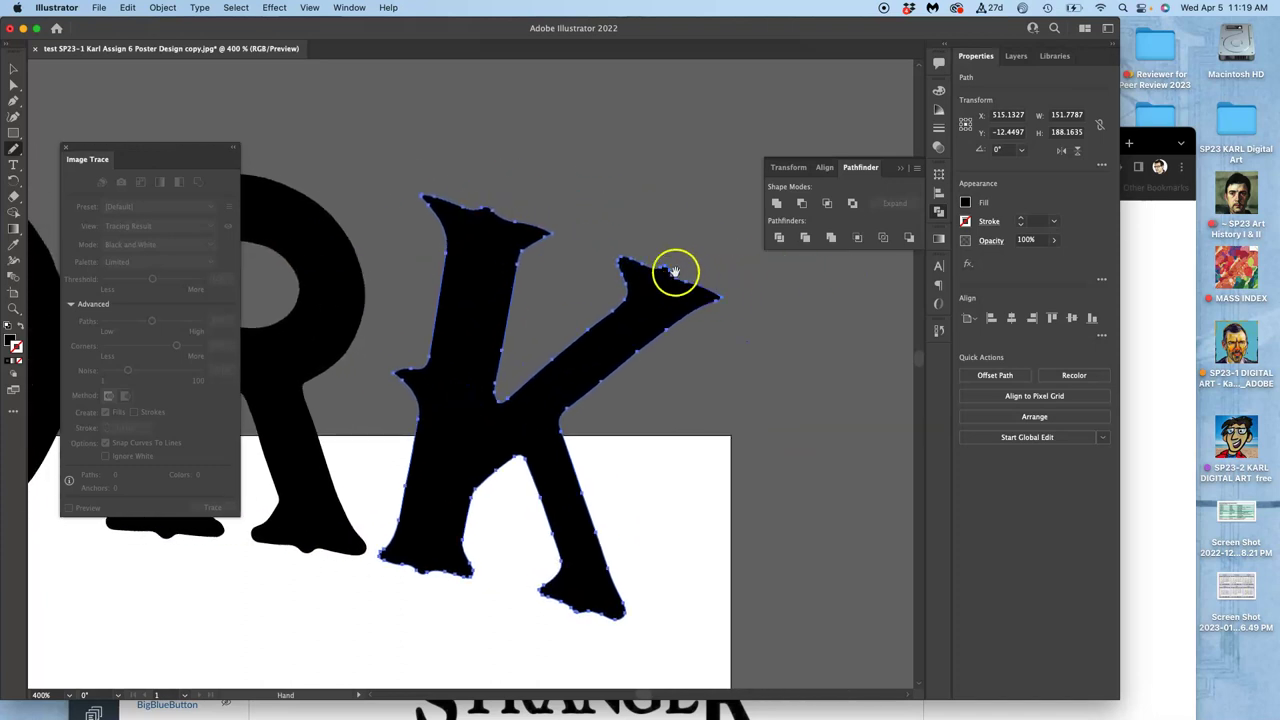
Redraw the bump on the K's upper arm as a wider rounded bulge and round off the arm's outer tip
key(super+plus)
key(super+plus)
key(super+plus)
key(super+plus)
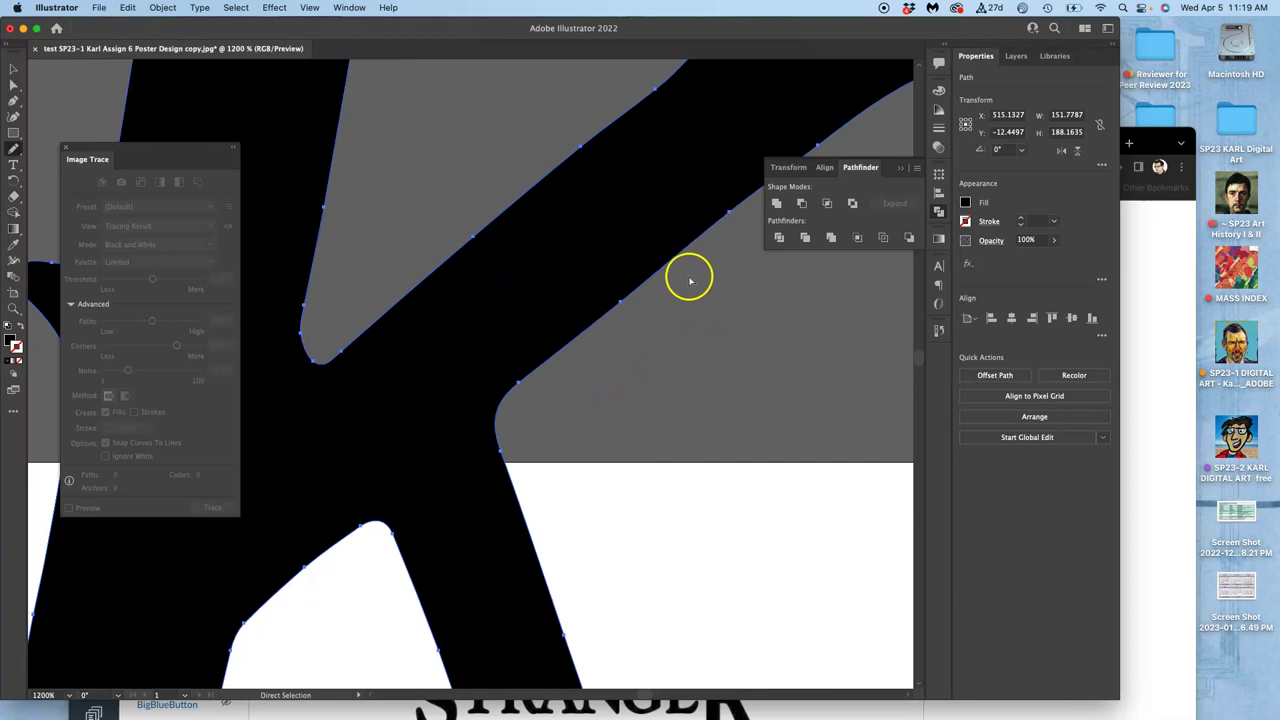
mouse_move(668, 226)
mouse_down()
mouse_move(384, 400)
mouse_move(220, 531)
mouse_up()
drag(422, 331, 394, 354)
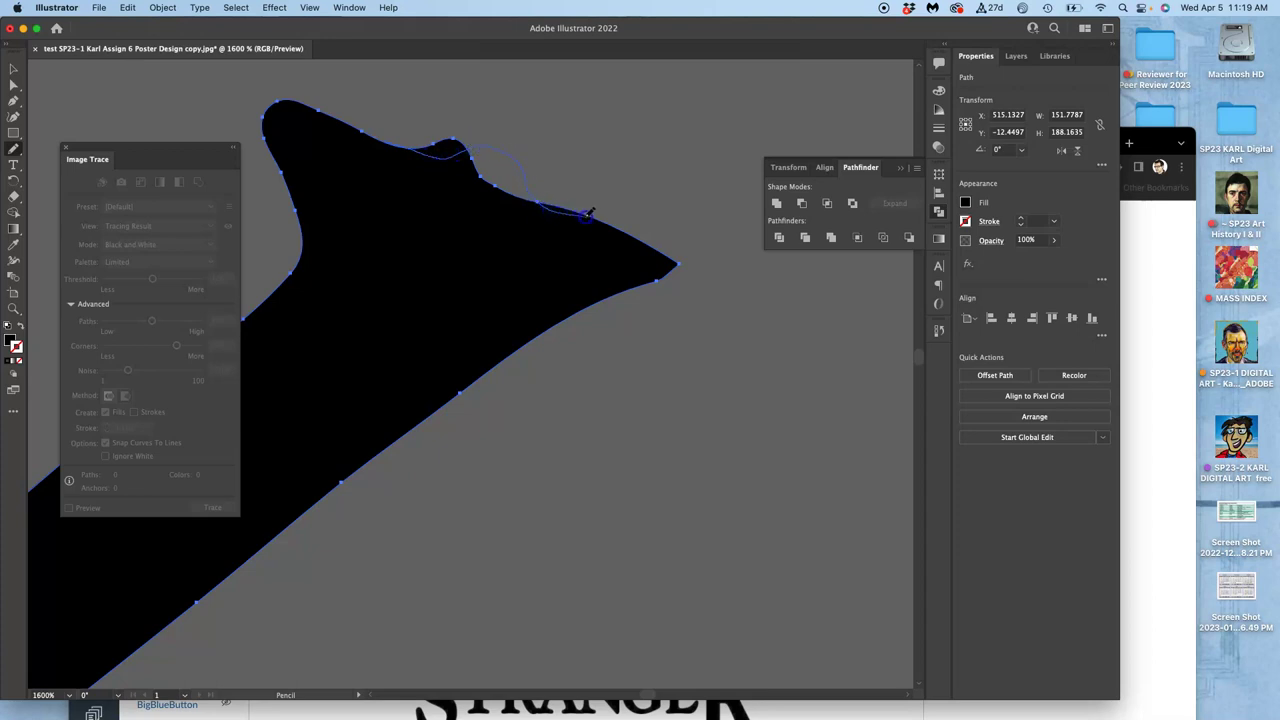
drag(590, 215, 597, 214)
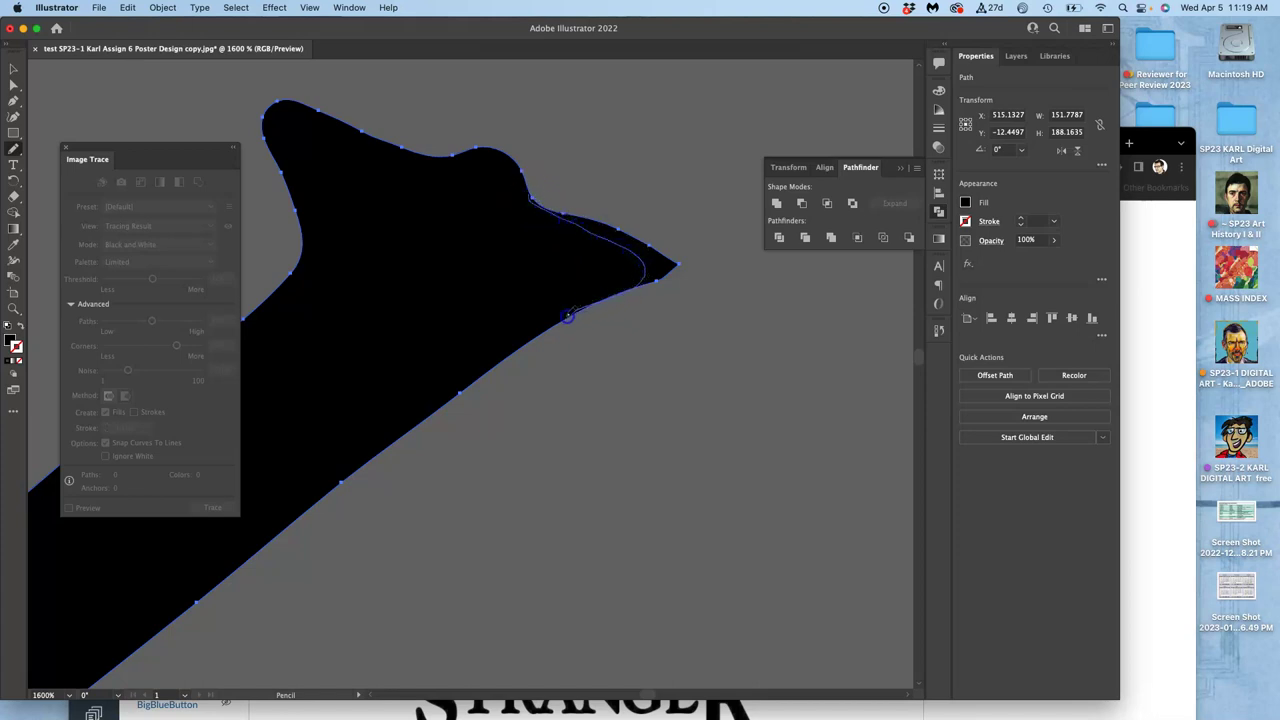
drag(564, 319, 558, 323)
Round the bump and both outer tips of the serif atop the K's stem with the Pencil tool
key(super+minus)
key(super+minus)
key(super+minus)
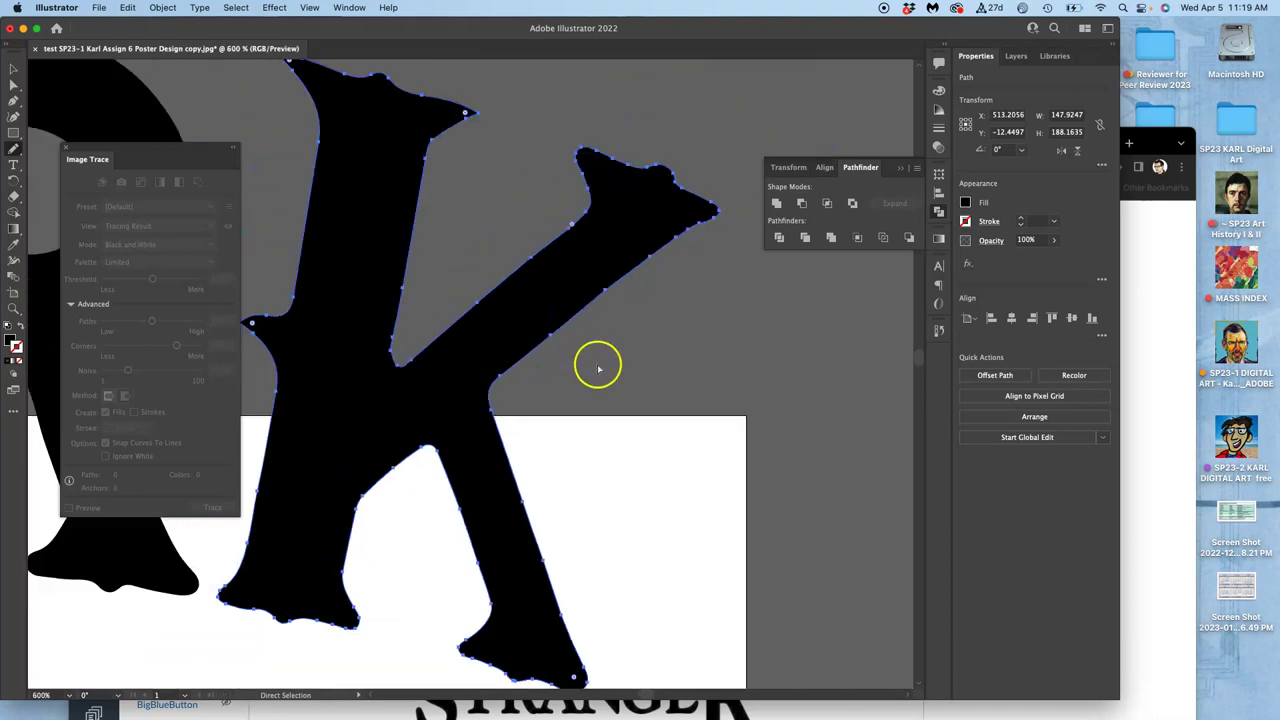
key(super+minus)
key(space)
drag(560, 410, 595, 423)
drag(602, 355, 630, 354)
key(super+equal)
key(super+equal)
key(super+equal)
key(super+equal)
key(super+equal)
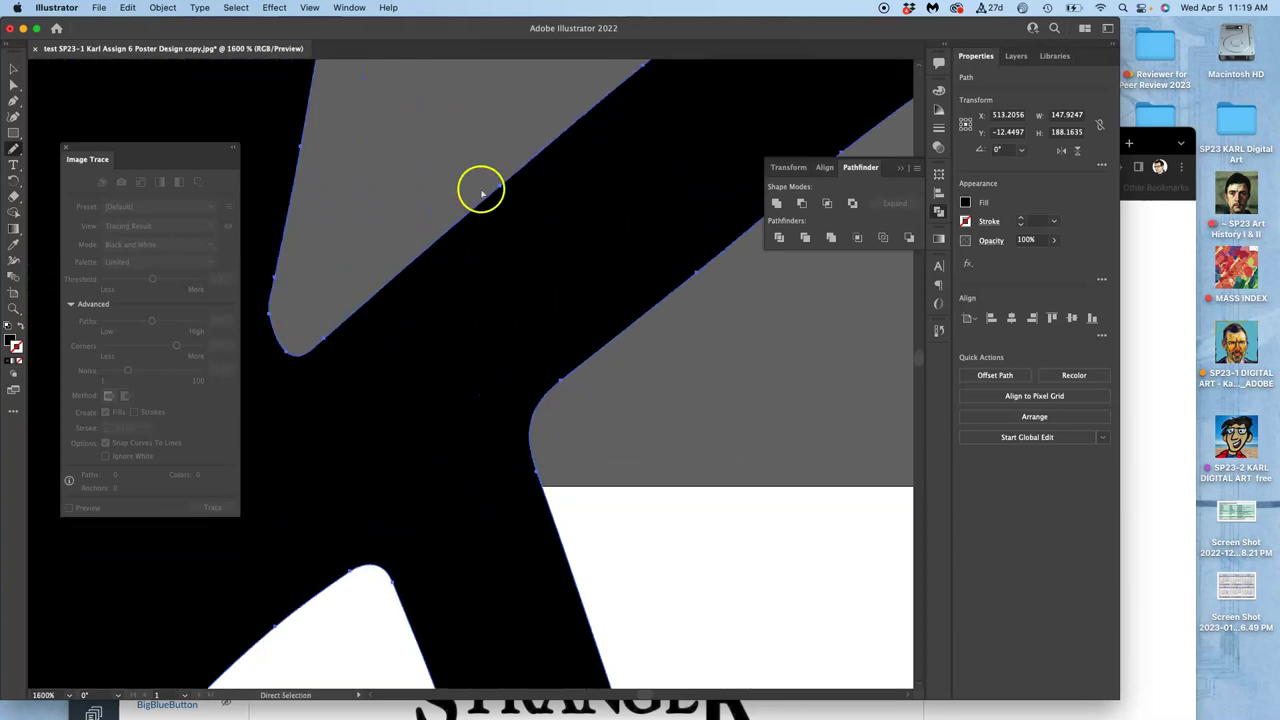
key(space)
drag(418, 132, 634, 483)
drag(580, 250, 524, 501)
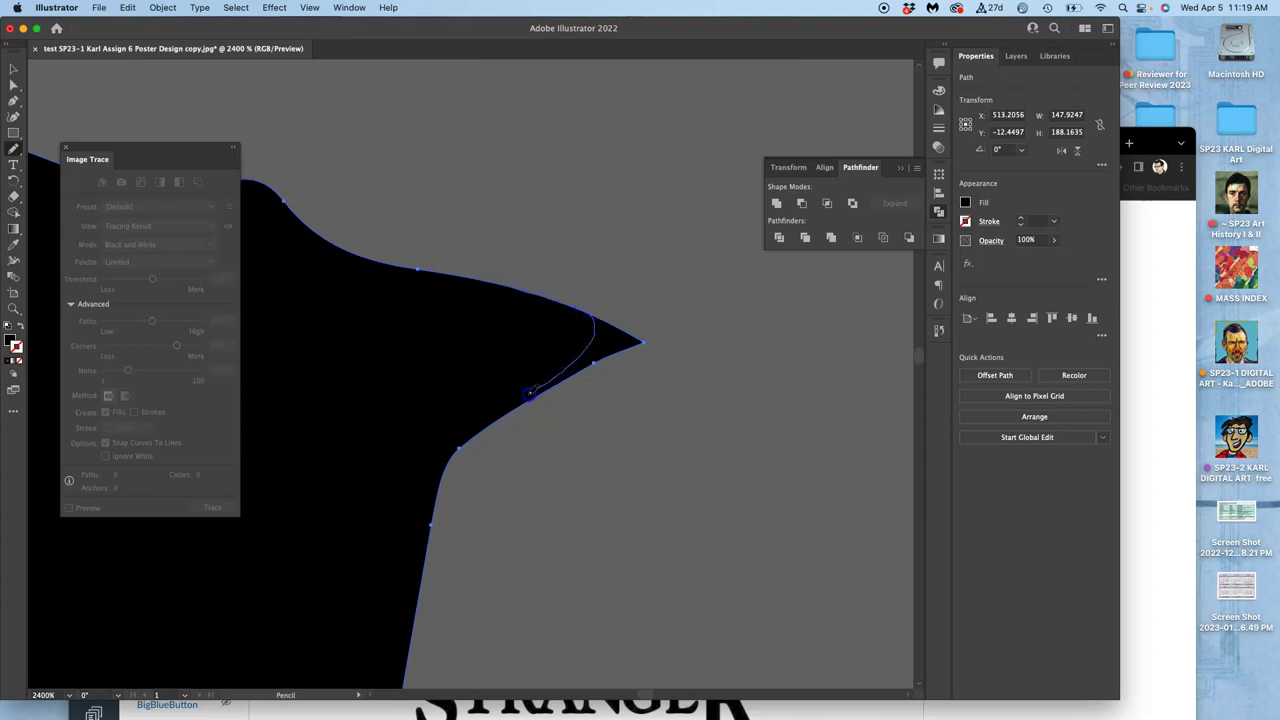
mouse_move(496, 420)
mouse_down()
mouse_move(666, 417)
mouse_move(694, 389)
mouse_up()
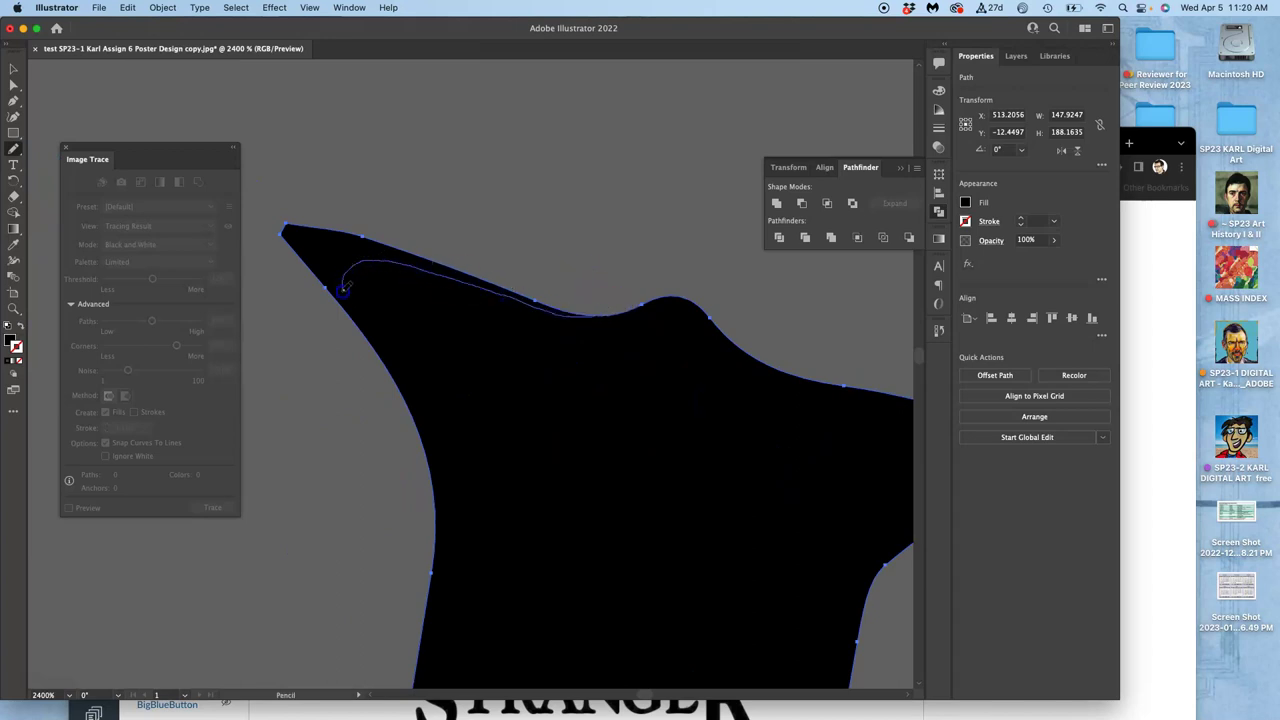
drag(357, 325, 358, 326)
Review the refined K against the rest of the WORK lettering at 200% magnification
key(super+minus)
key(super+minus)
key(super+minus)
key(super+minus)
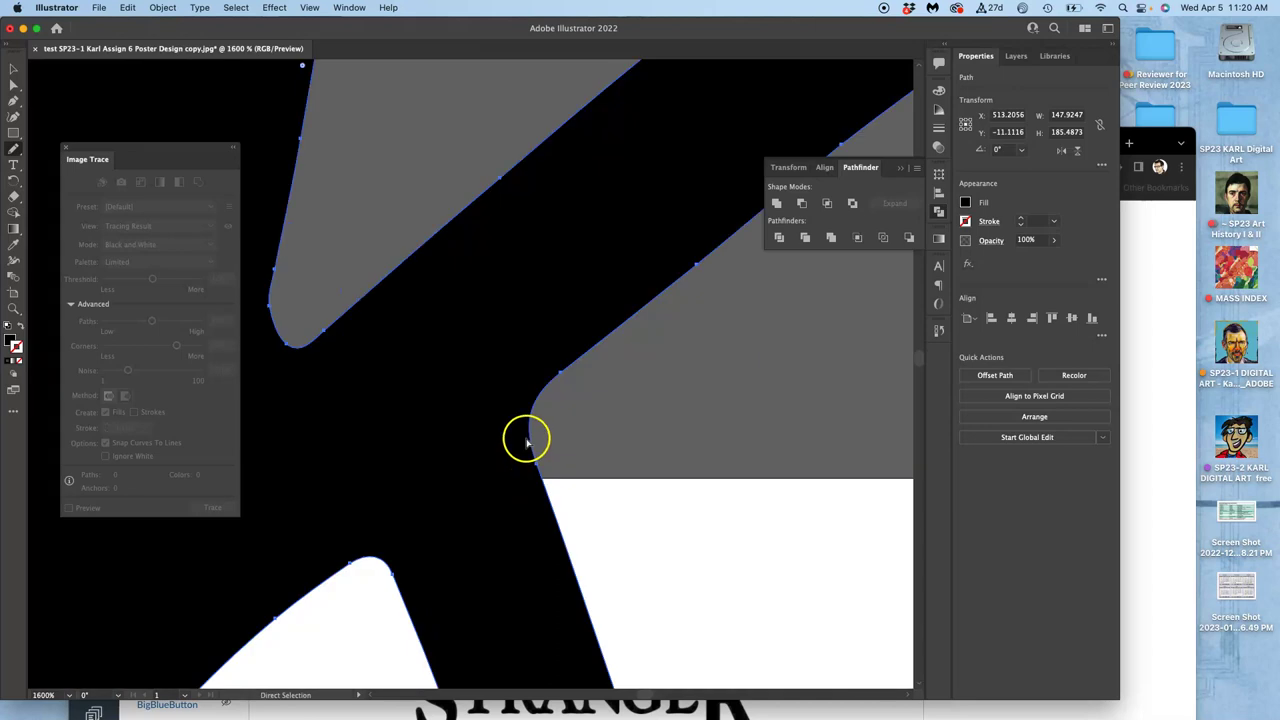
key(super+minus)
key(super+minus)
key(super+minus)
drag(472, 383, 730, 378)
drag(556, 346, 706, 339)
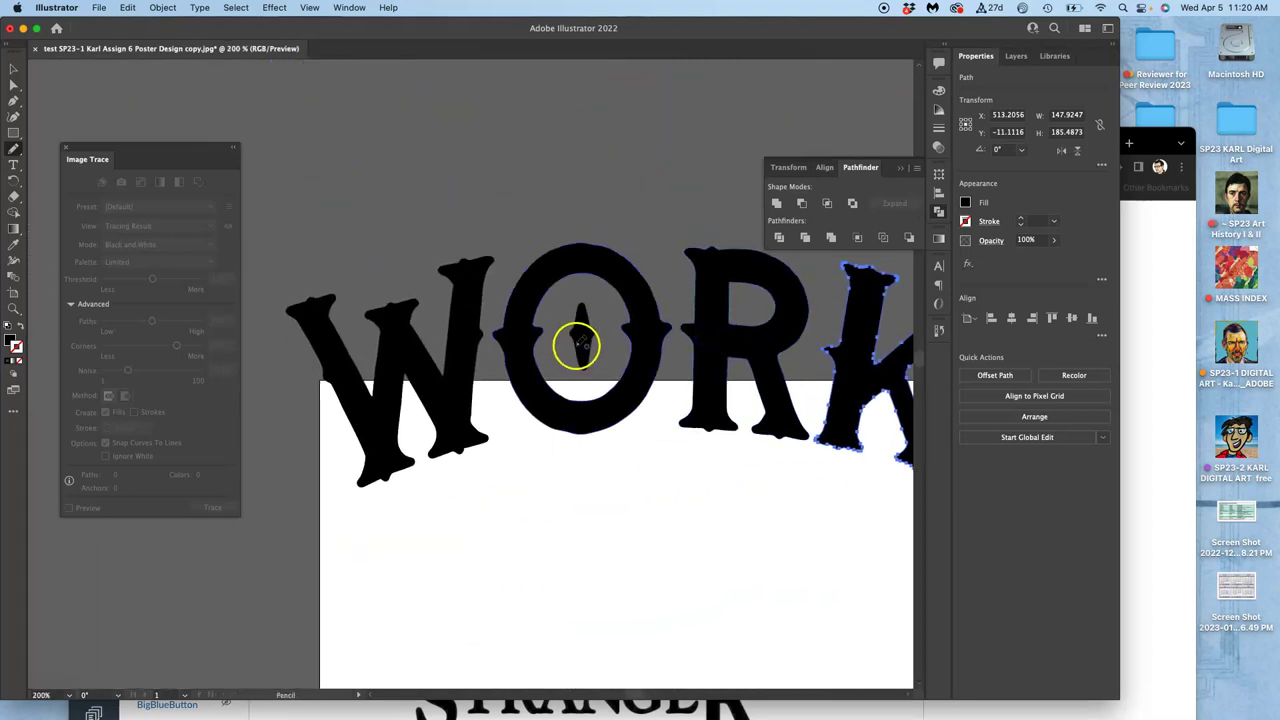
key(super+shift+a)
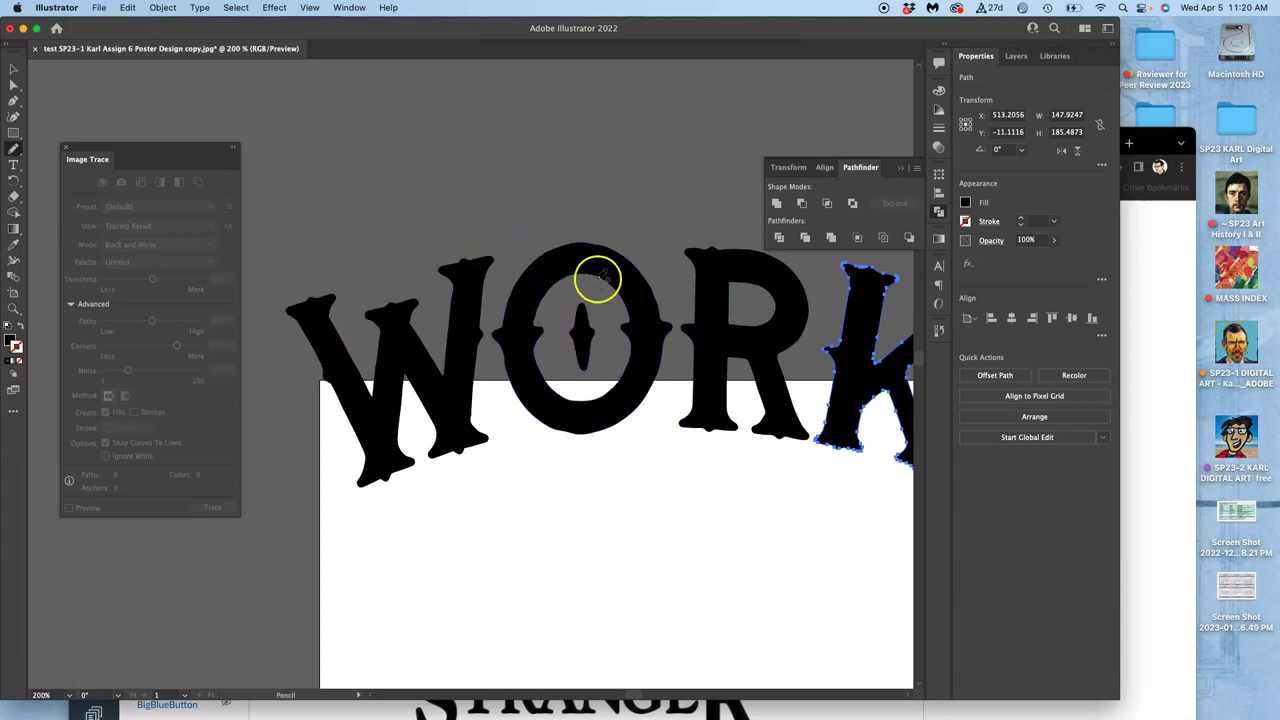
Select the R and try drawing a long swash from its upper serif over the O and W with the Pencil tool
super+click(712, 294)
key(super+1)
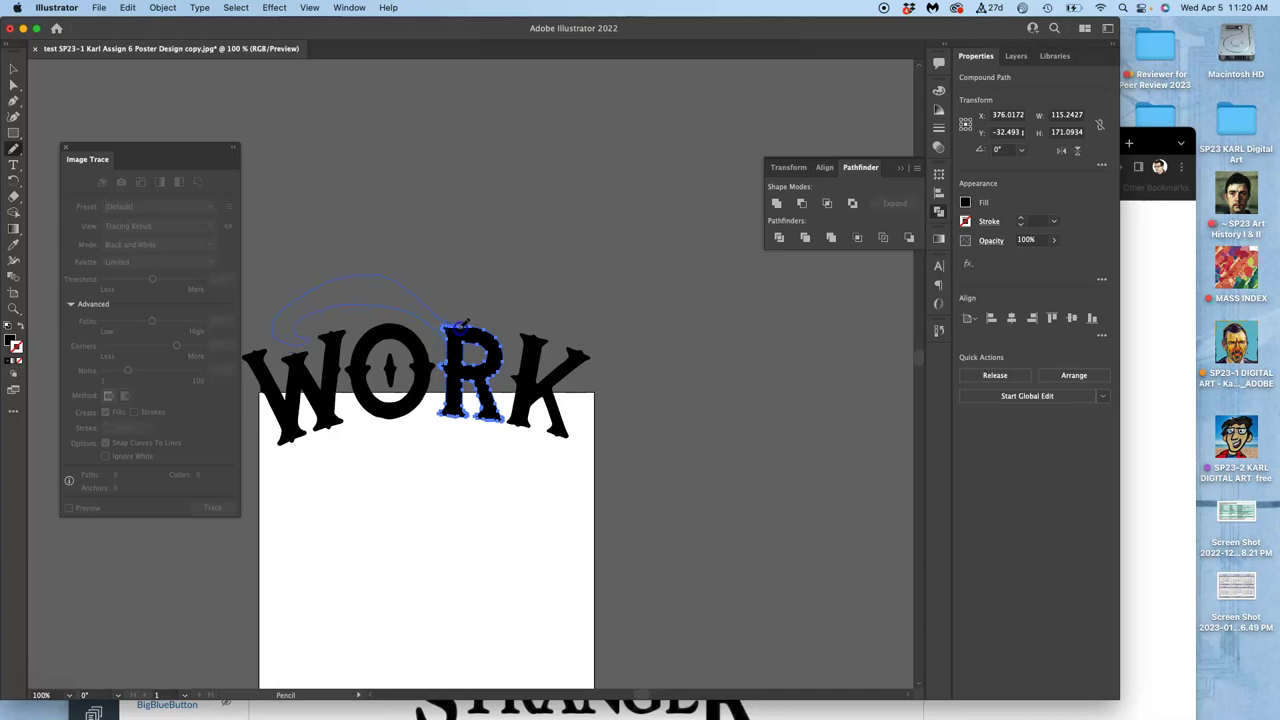
drag(464, 324, 465, 325)
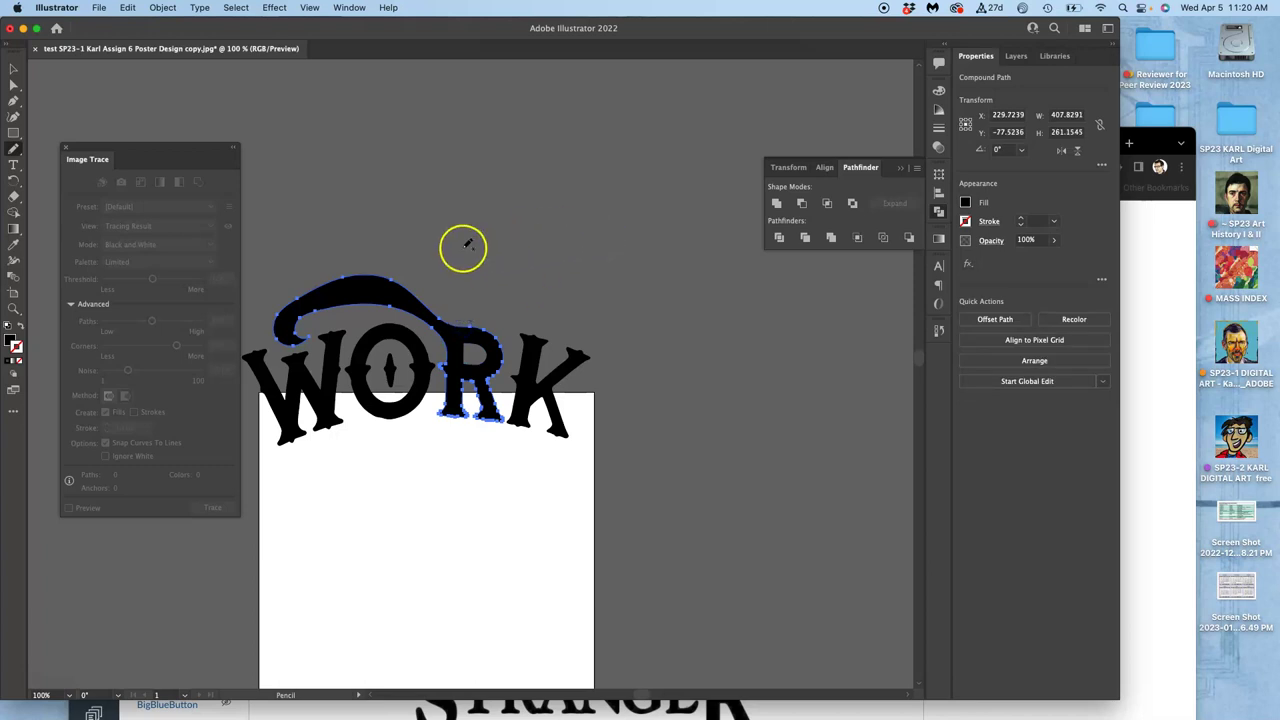
key(super+z)
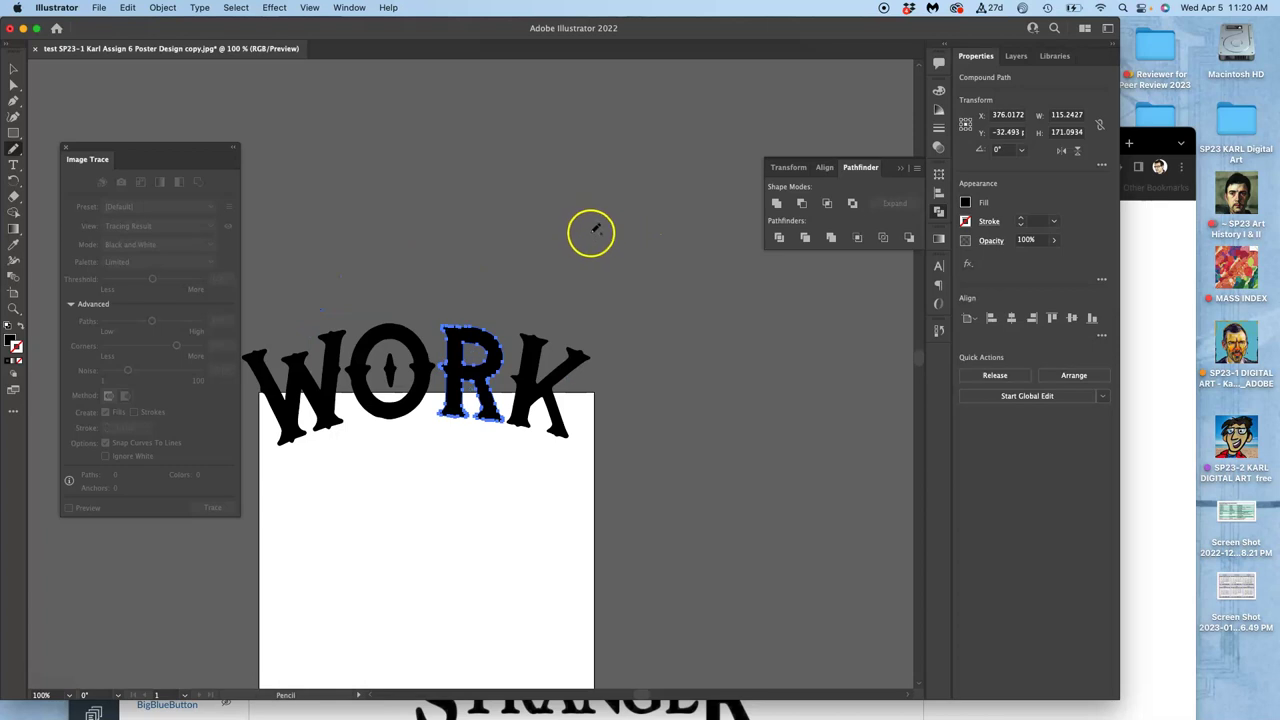
Select the O and redraw its inner contour where it meets the top of the right inner spur with the Pencil tool
key(super+=)
key(super+=)
key(super+=)
key(super+=)
key(super+=)
key(super+=)
key(super+=)
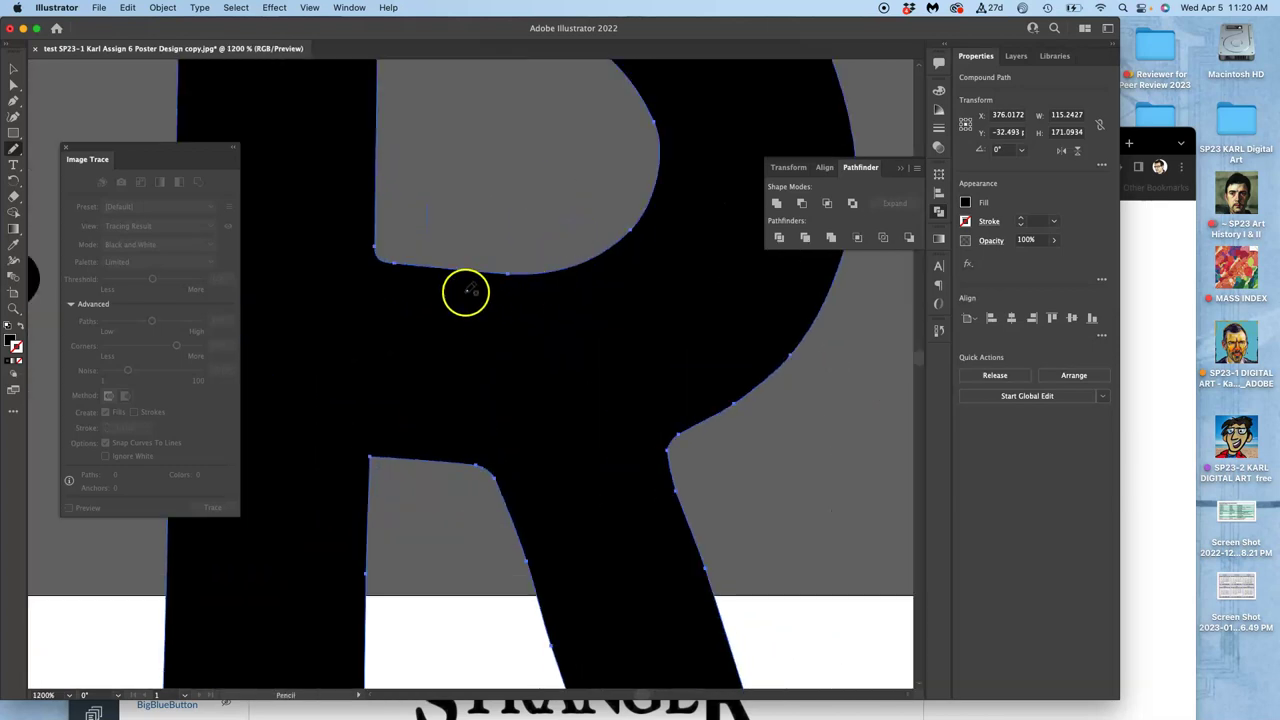
drag(466, 325, 732, 298)
mouse_move(543, 314)
mouse_down()
mouse_move(763, 282)
mouse_move(777, 351)
mouse_up()
mouse_move(489, 325)
mouse_down()
mouse_move(683, 346)
mouse_move(583, 420)
mouse_up()
super+click(669, 246)
drag(629, 263, 628, 263)
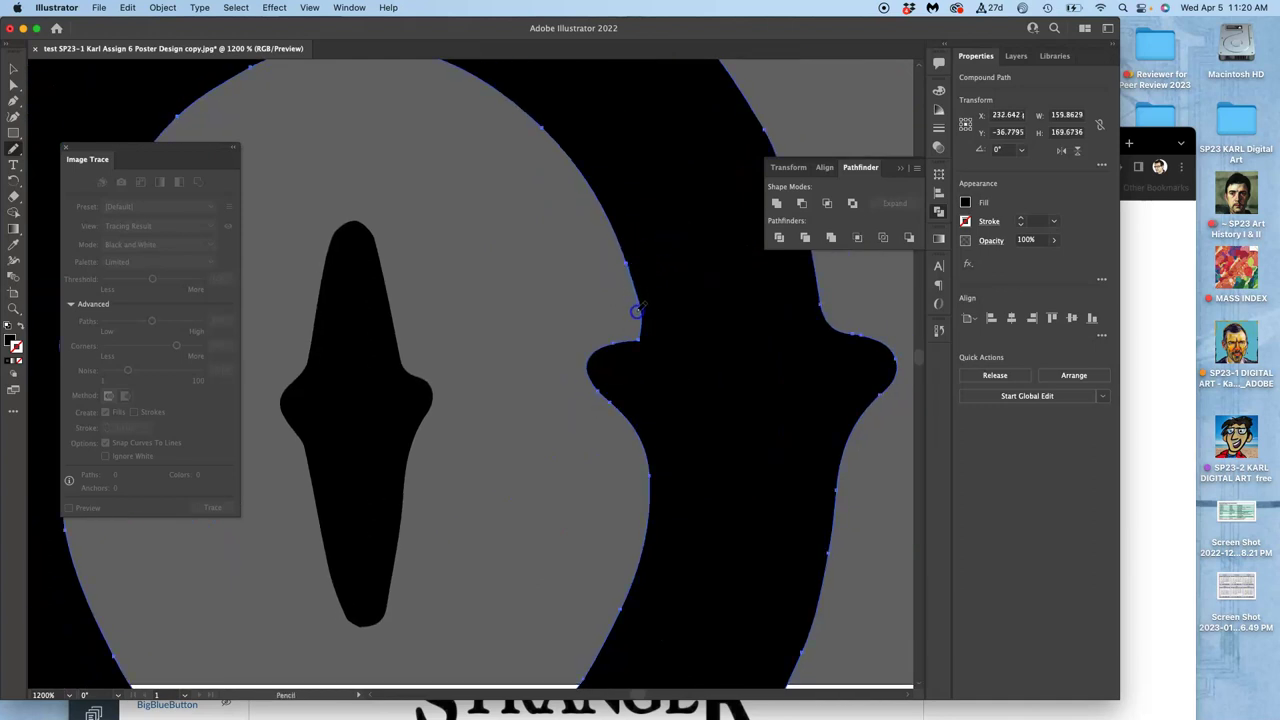
drag(633, 338, 597, 415)
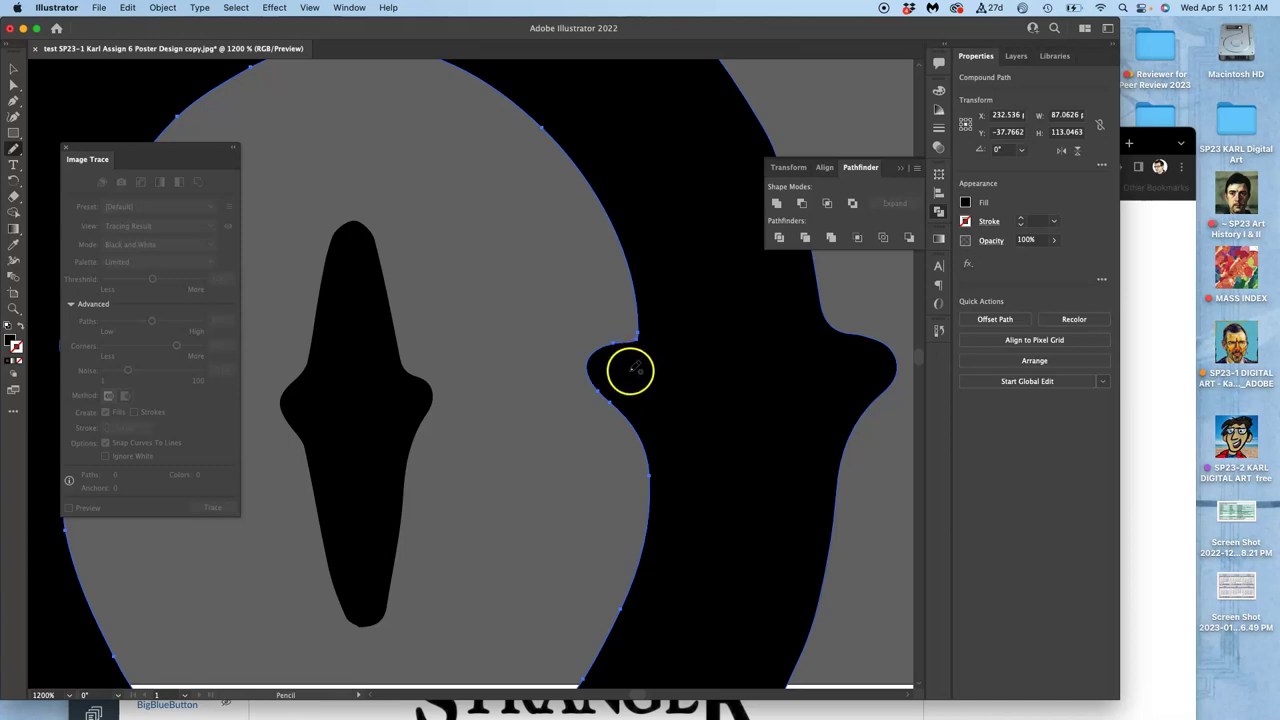
Select the O's outer contour and smooth the uneven stretch along its lower edge with the Pencil tool
key(super+minus)
key(super+minus)
key(super+minus)
key(super+minus)
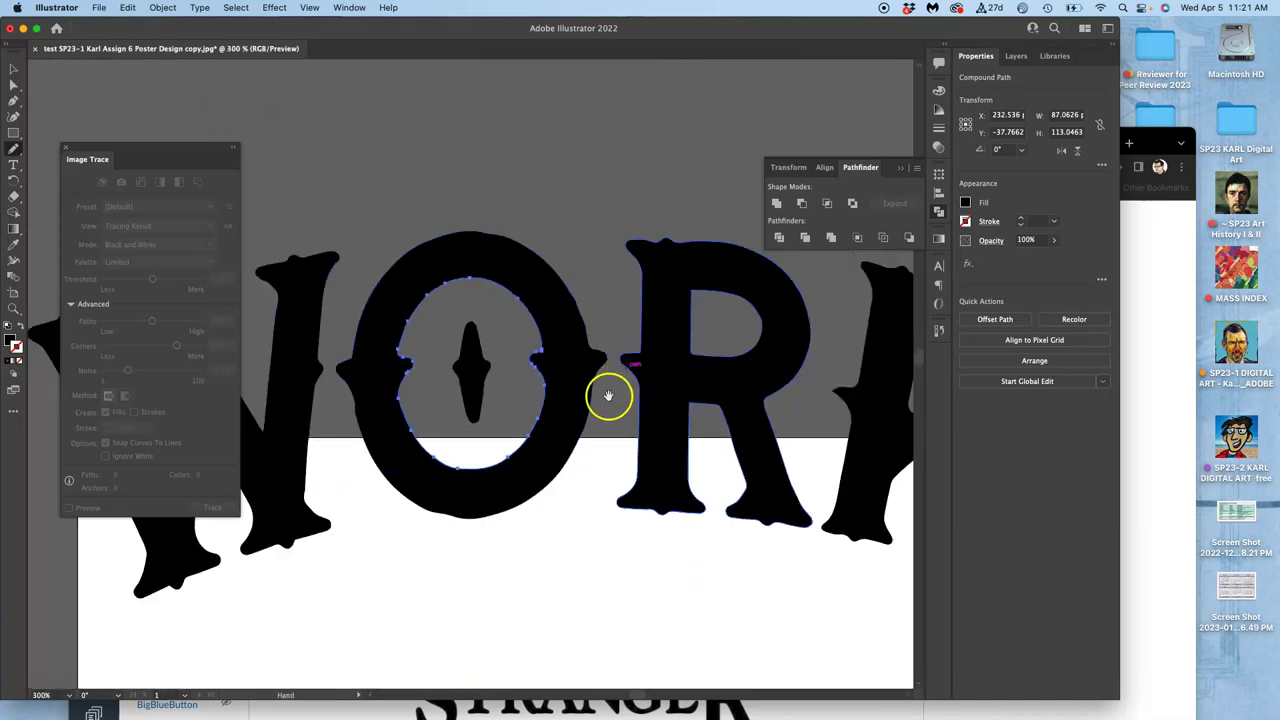
drag(608, 397, 648, 340)
key(super+plus)
key(super+plus)
key(super+plus)
key(super+plus)
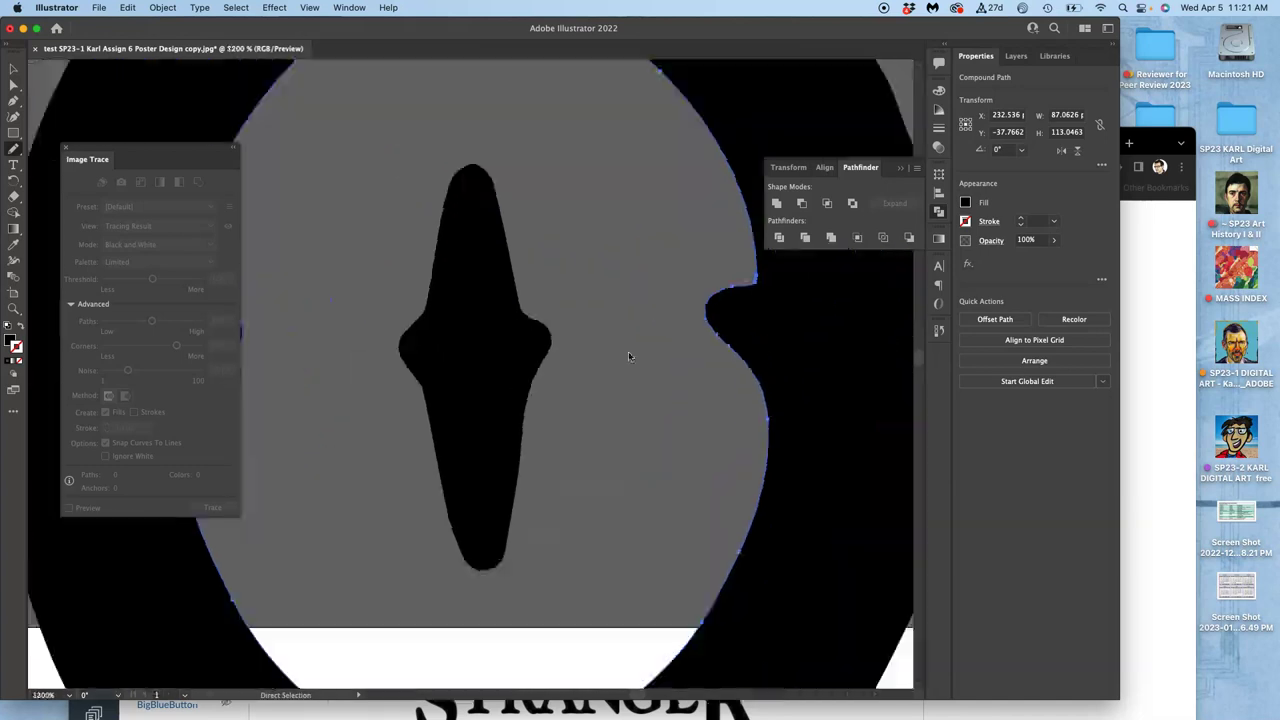
scroll(607, 384, down, 10)
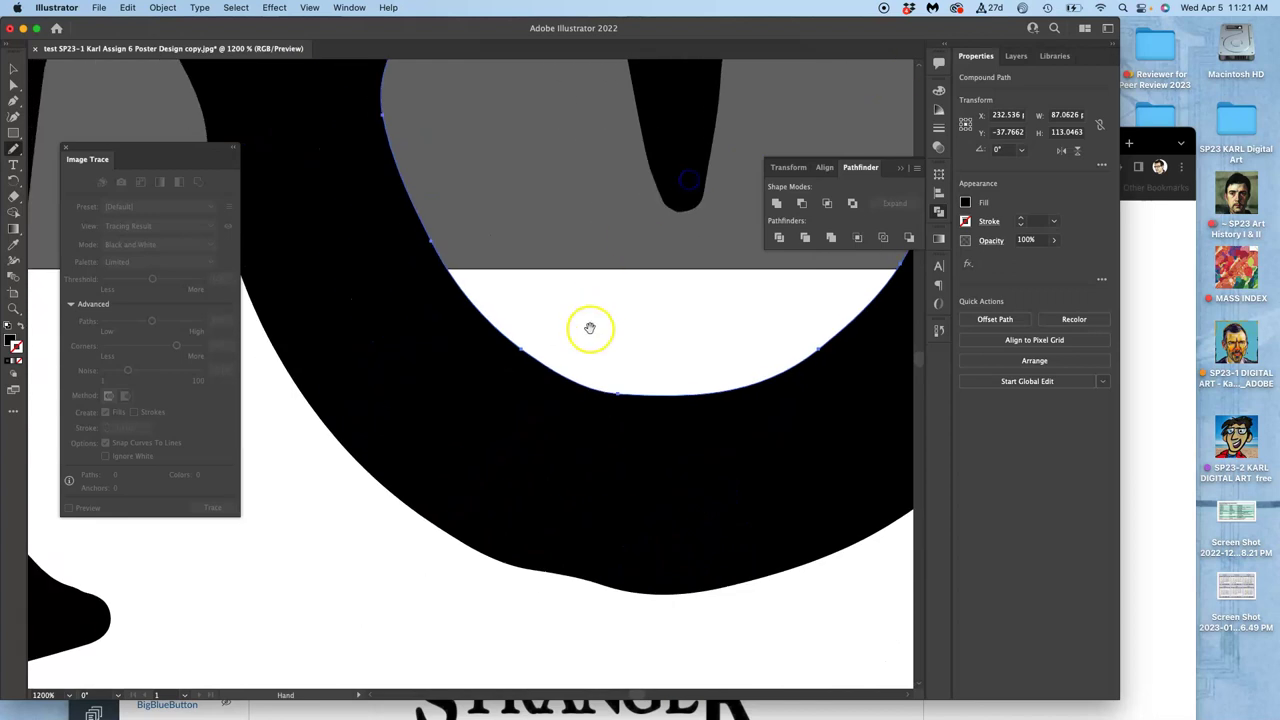
click(514, 486)
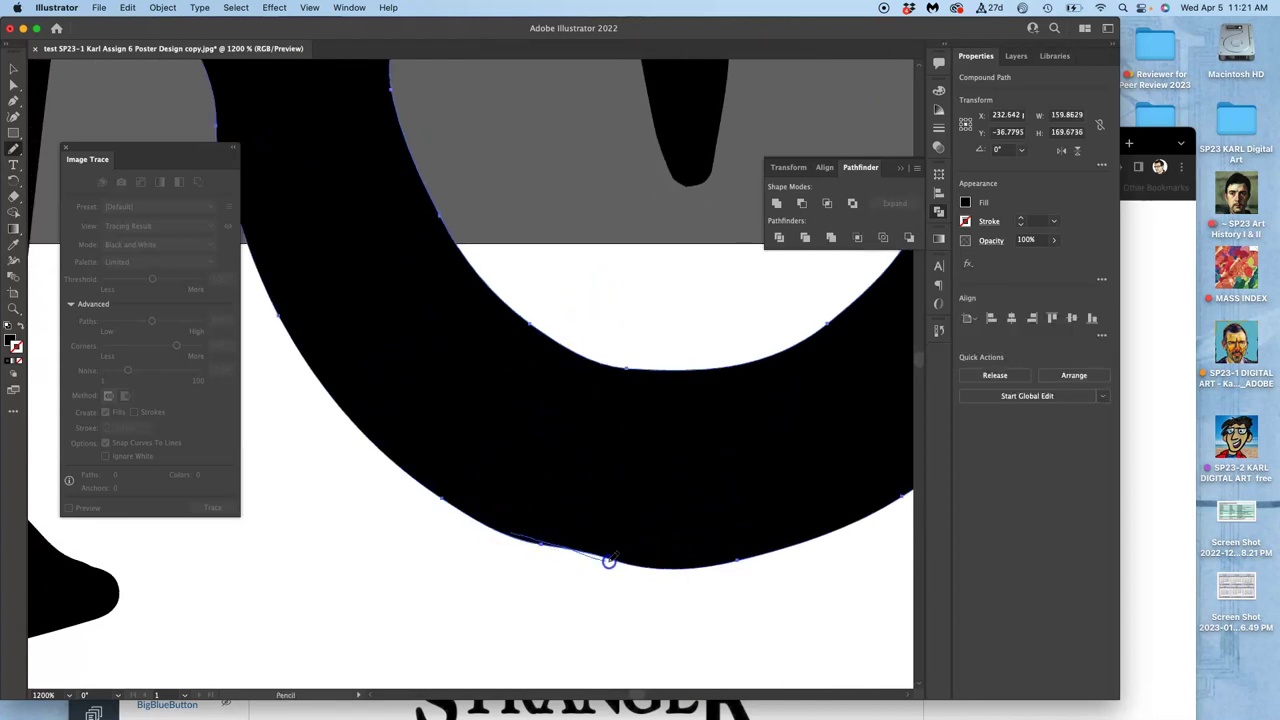
drag(614, 563, 621, 566)
key(super+z)
drag(499, 528, 500, 532)
drag(614, 563, 645, 566)
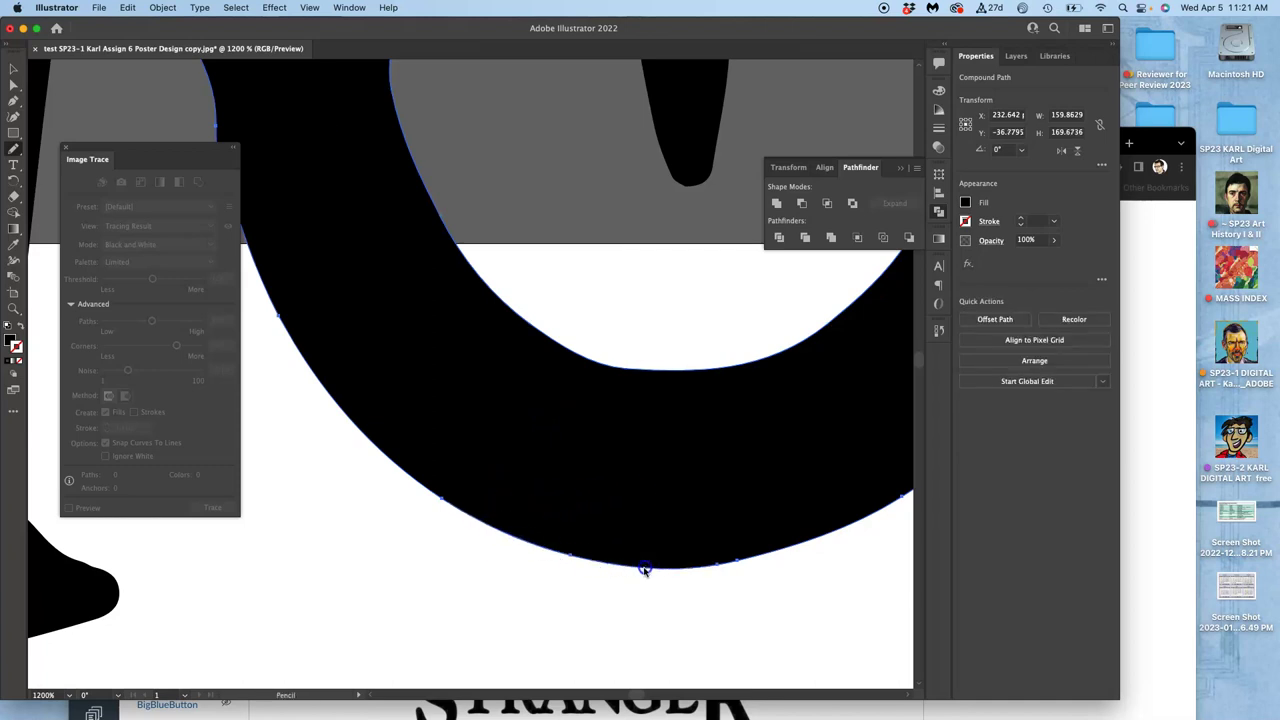
Smooth the O's outer edge just below its left spur by redrawing the contour with the Pencil tool
drag(525, 491, 811, 514)
drag(643, 453, 710, 655)
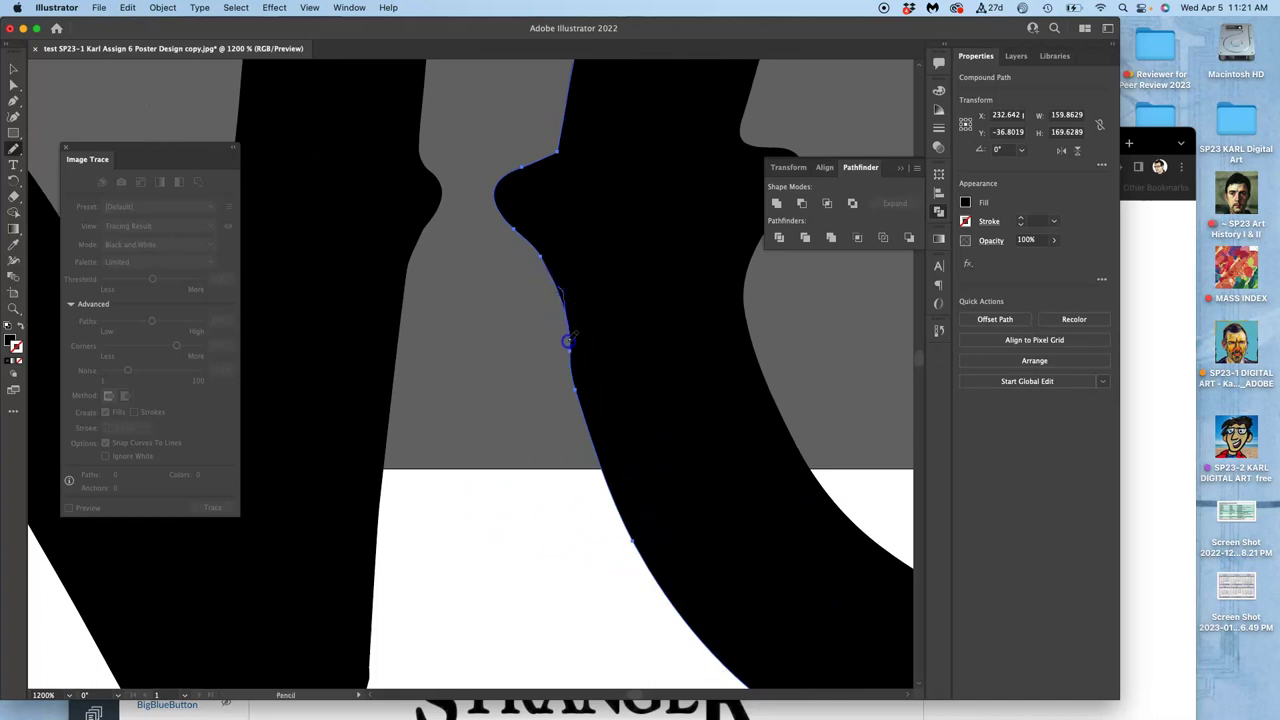
mouse_move(567, 343)
mouse_down()
mouse_move(570, 472)
mouse_move(592, 522)
mouse_move(542, 253)
mouse_up()
mouse_move(573, 383)
mouse_down()
mouse_move(591, 531)
mouse_move(586, 392)
mouse_move(591, 415)
mouse_move(589, 442)
mouse_move(549, 253)
mouse_up()
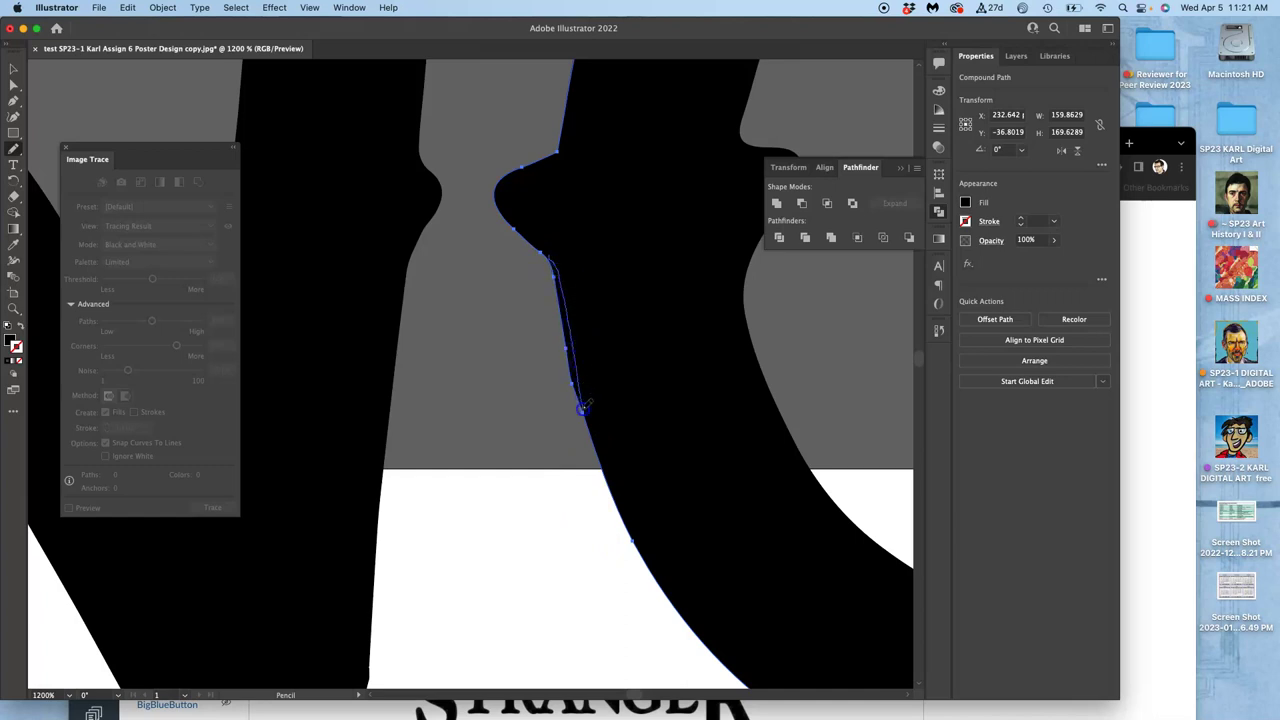
mouse_move(582, 410)
mouse_down()
mouse_move(594, 537)
mouse_move(609, 406)
mouse_move(553, 274)
mouse_up()
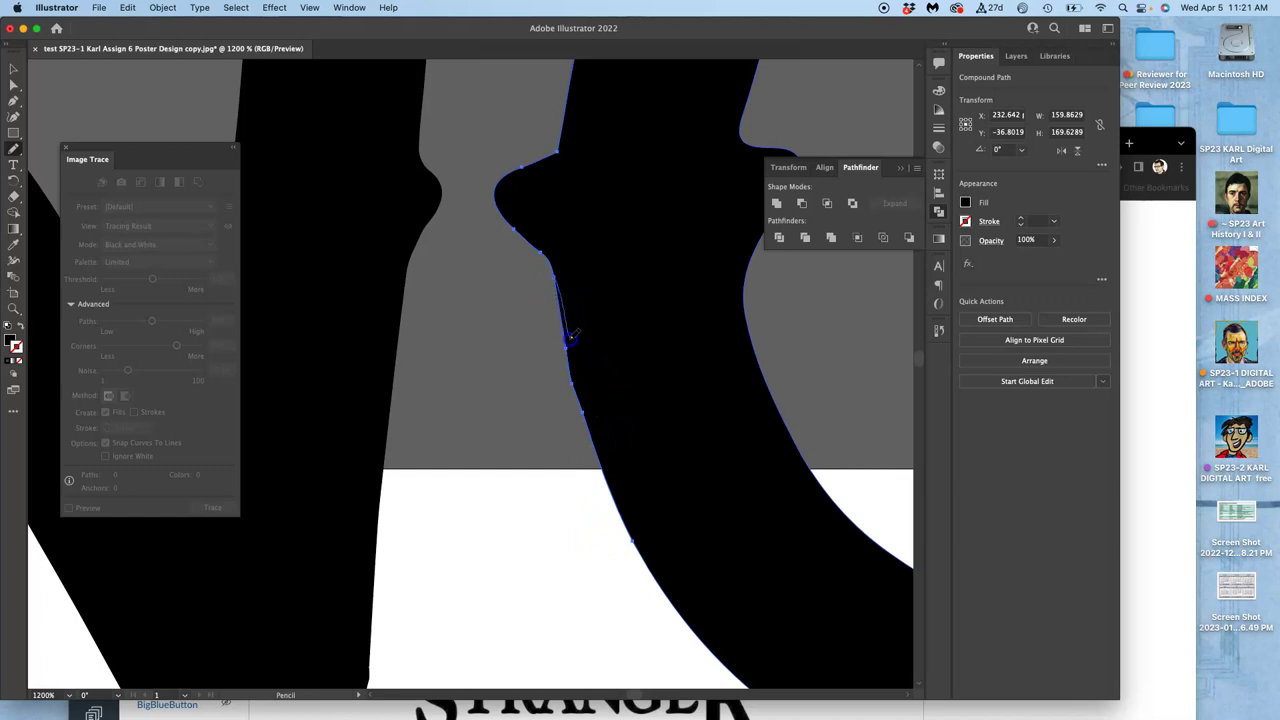
drag(584, 412, 588, 430)
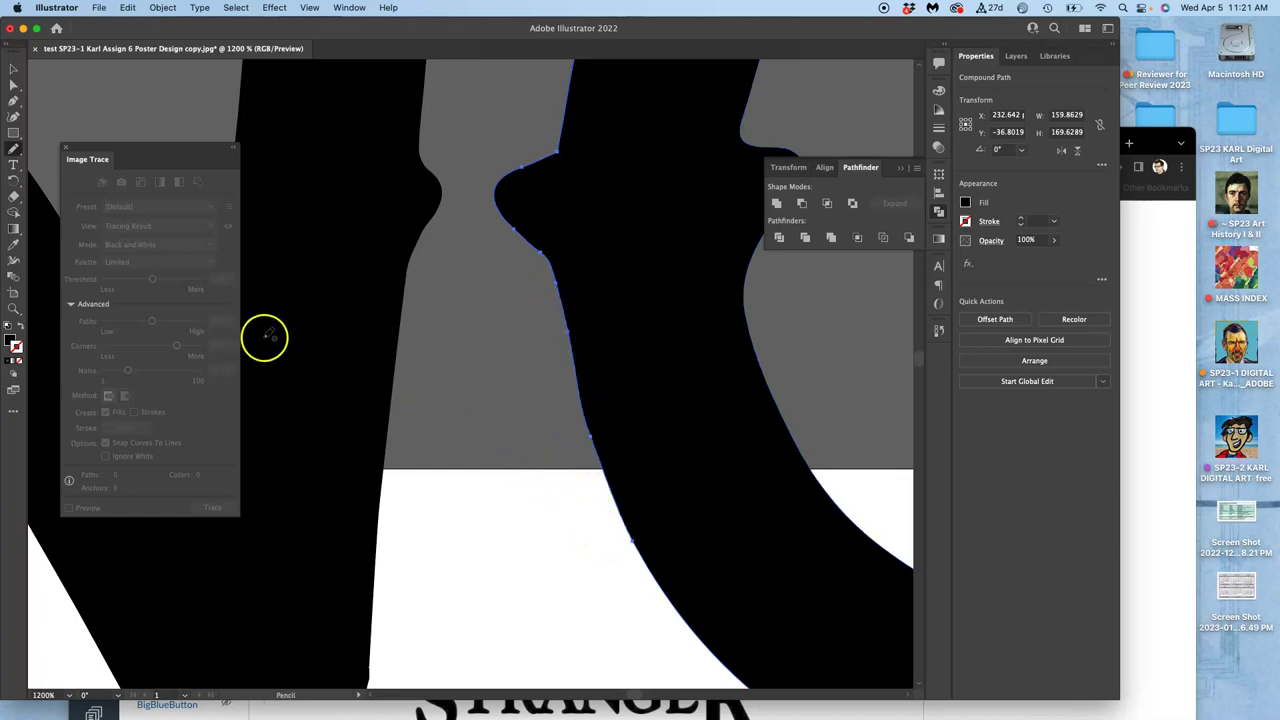
Deselect the O and examine the whole WORK lettering for remaining uneven shapes, from the W across to the K's upper arm
drag(531, 320, 477, 324)
click(534, 323)
click(523, 362)
click(497, 386)
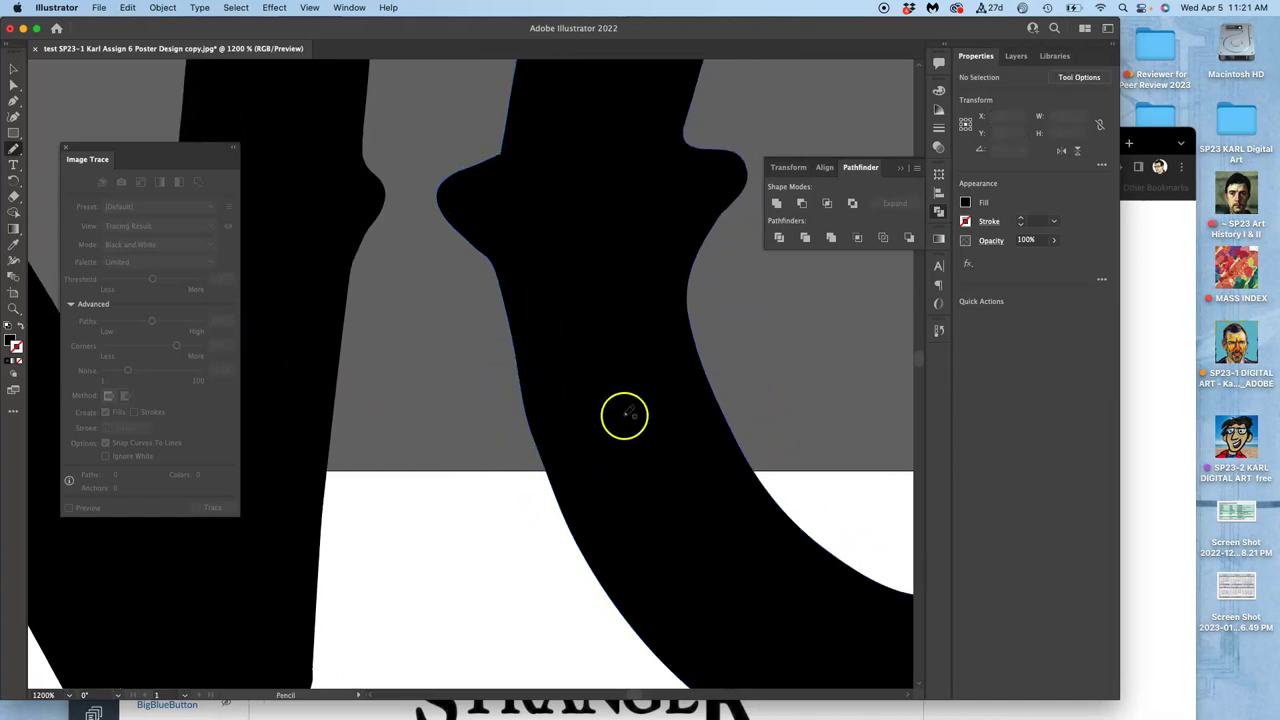
key(super+minus)
key(super+minus)
key(super+minus)
key(super+minus)
key(super+minus)
key(n)
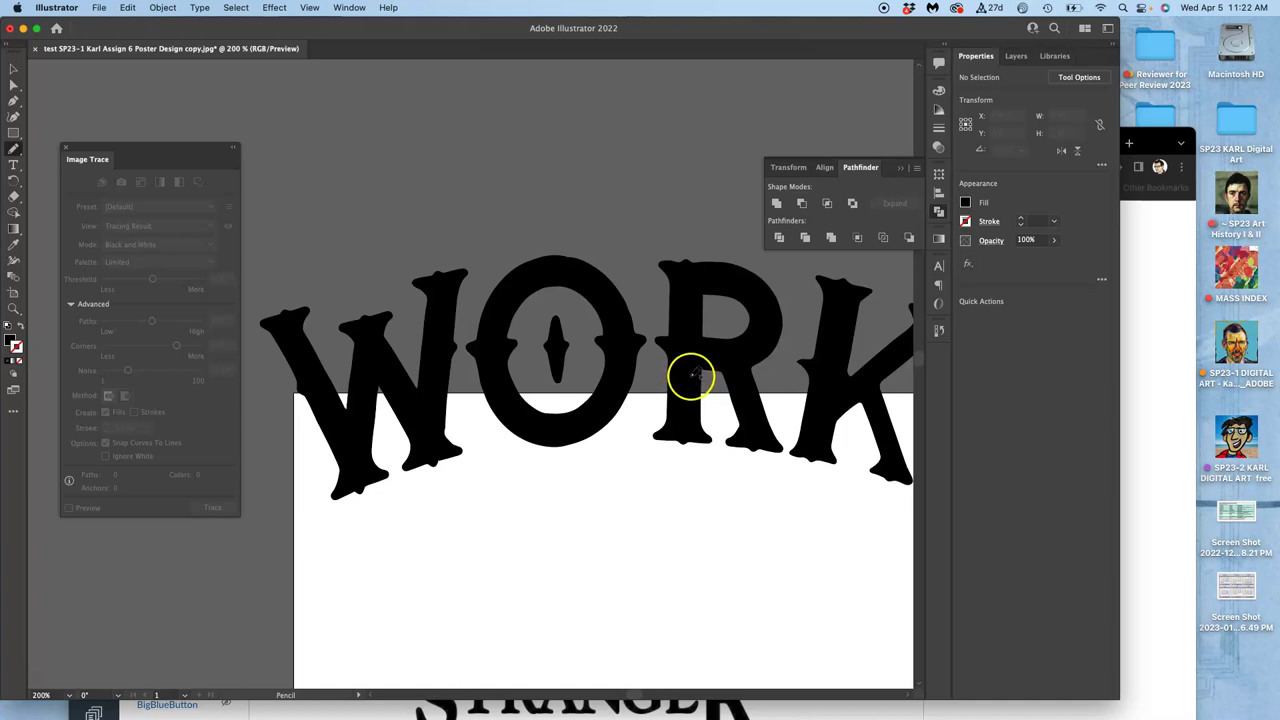
key(super+minus)
key(super+minus)
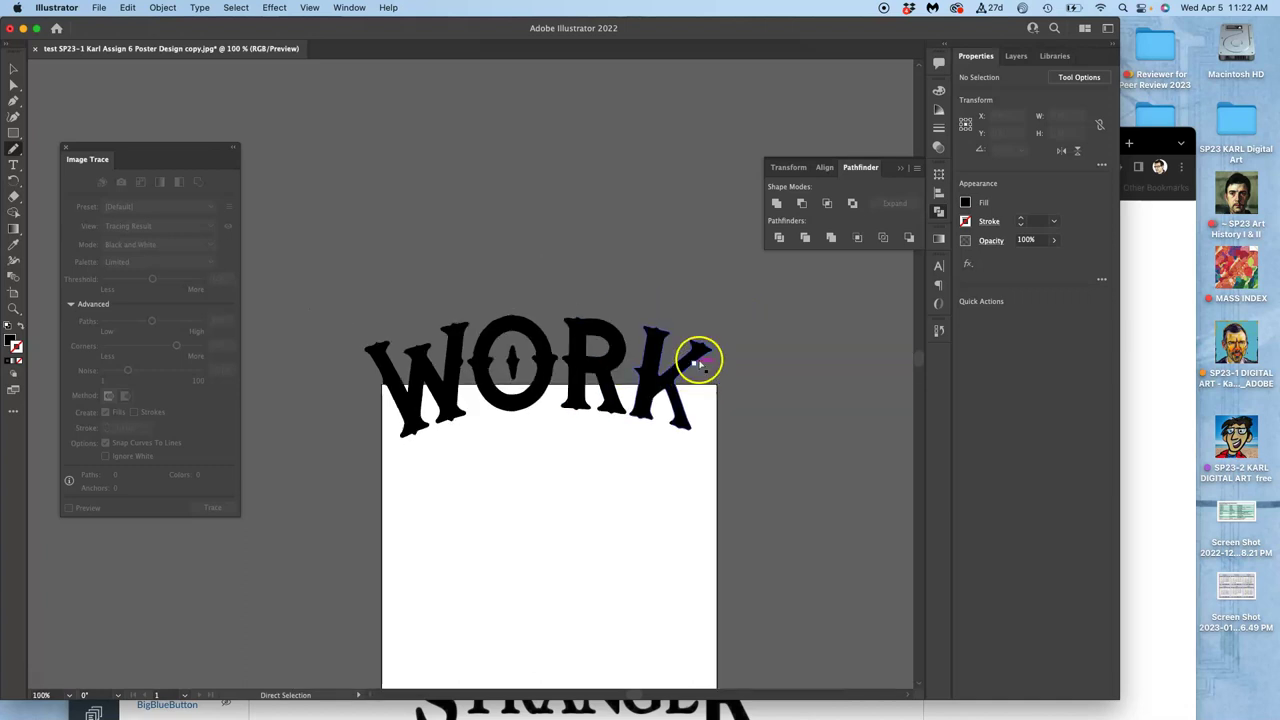
drag(702, 357, 712, 350)
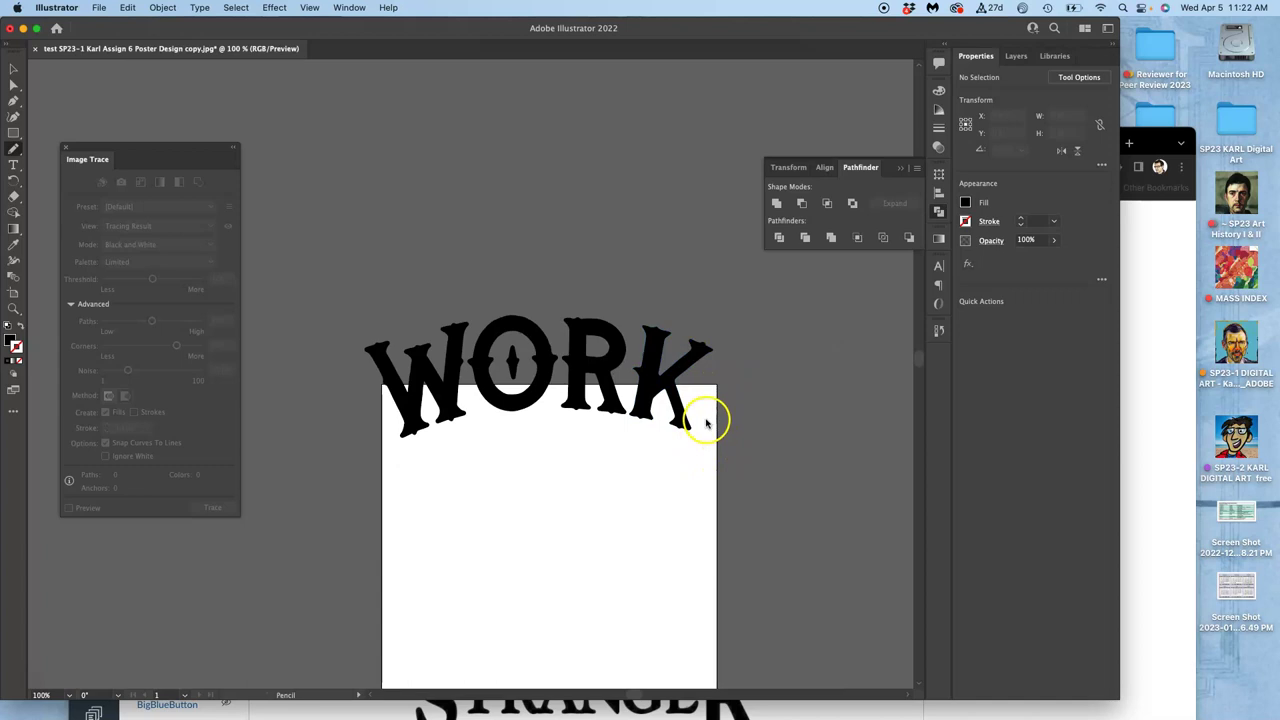
Select the W and reshape its left foot serif with the Pencil tool, redrawing the outer tip and the underside around the small bump
key(super+plus)
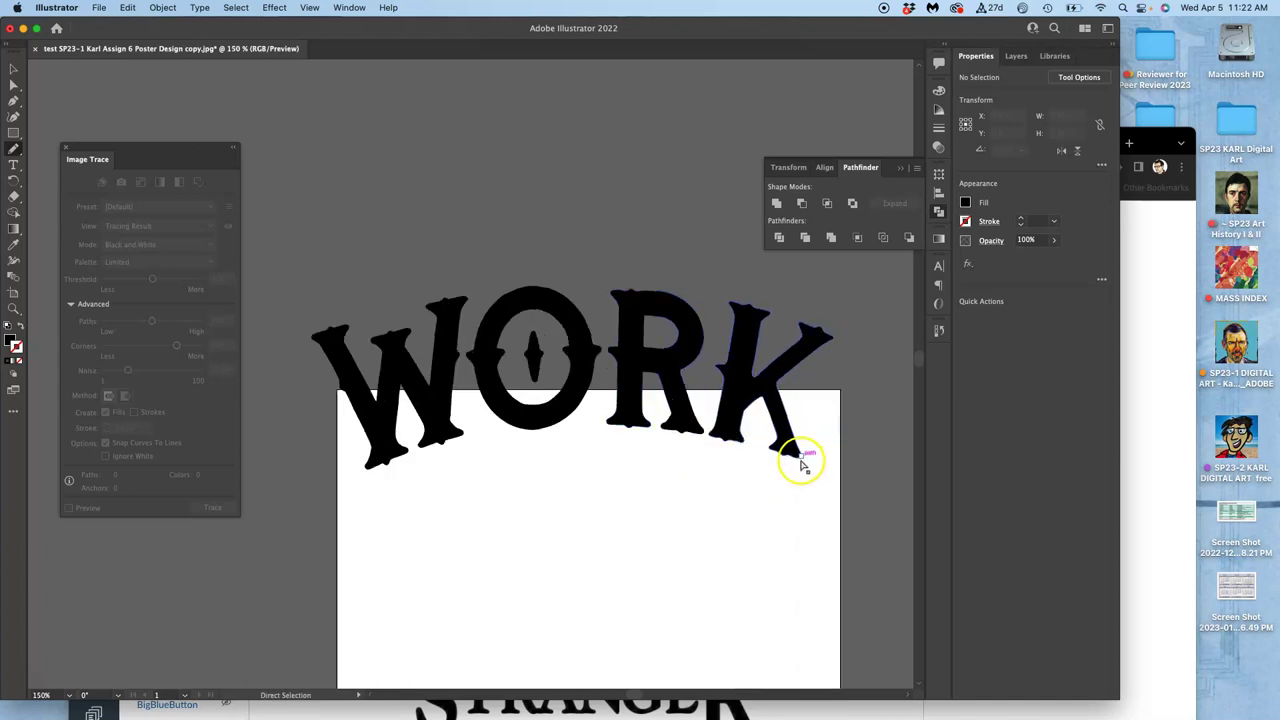
key(super+plus)
key(super+plus)
key(super+plus)
key(super+plus)
drag(422, 454, 689, 204)
super+click(392, 342)
click(366, 368)
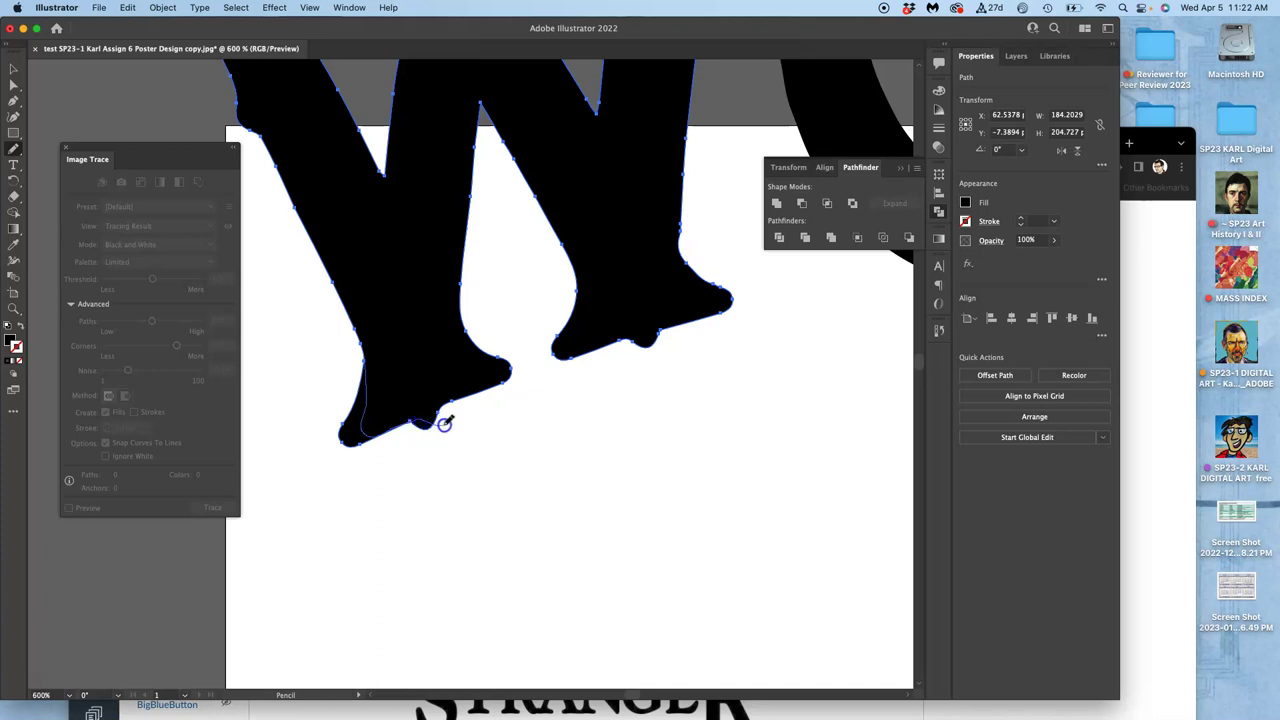
drag(458, 399, 462, 400)
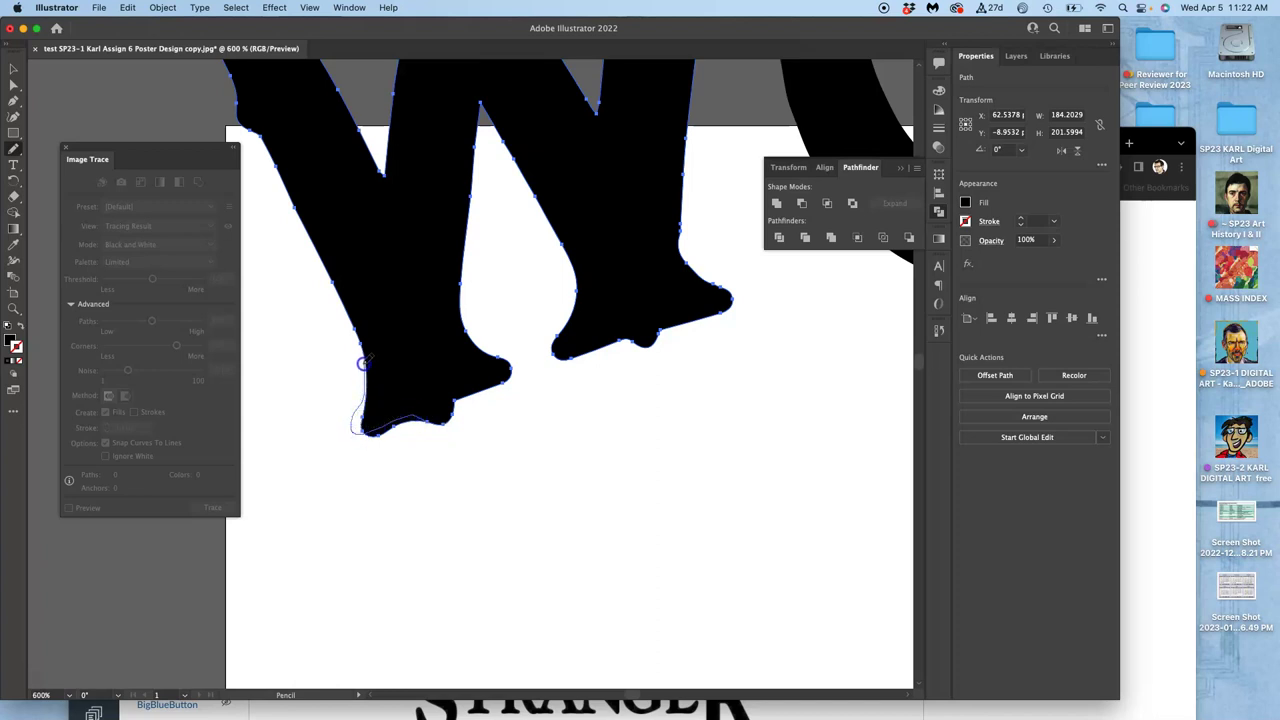
drag(359, 347, 358, 350)
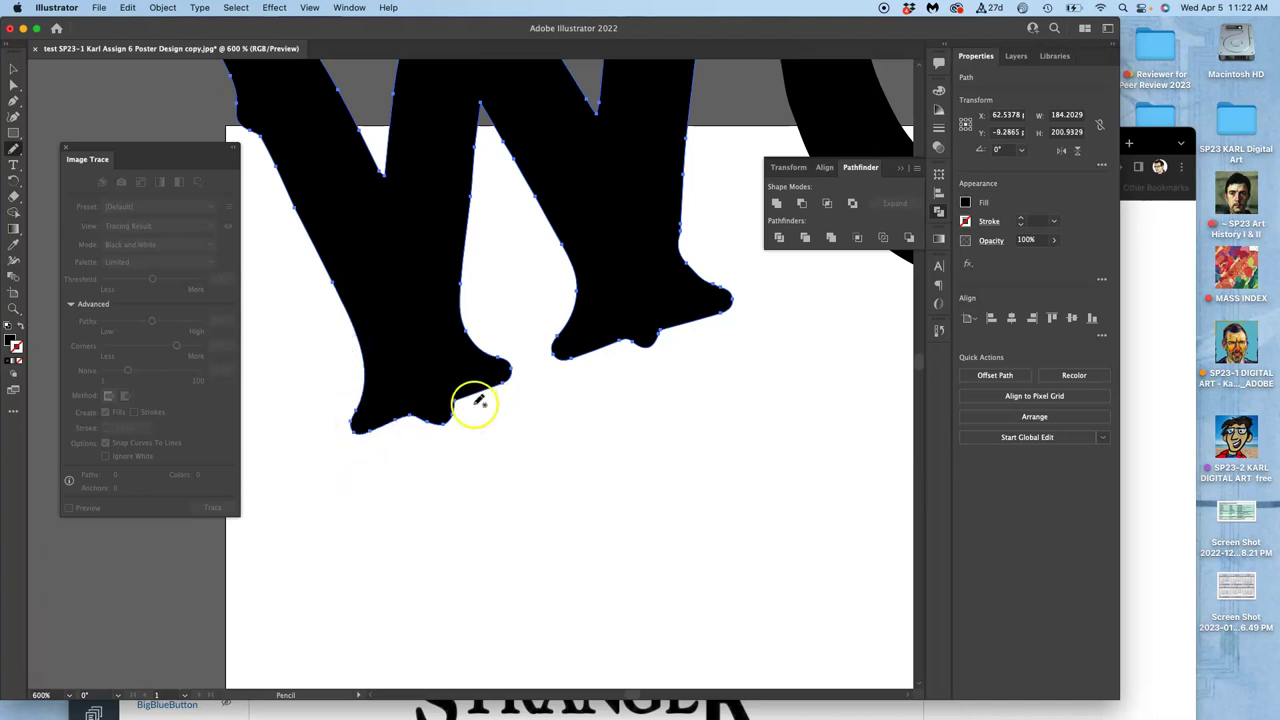
drag(494, 400, 455, 403)
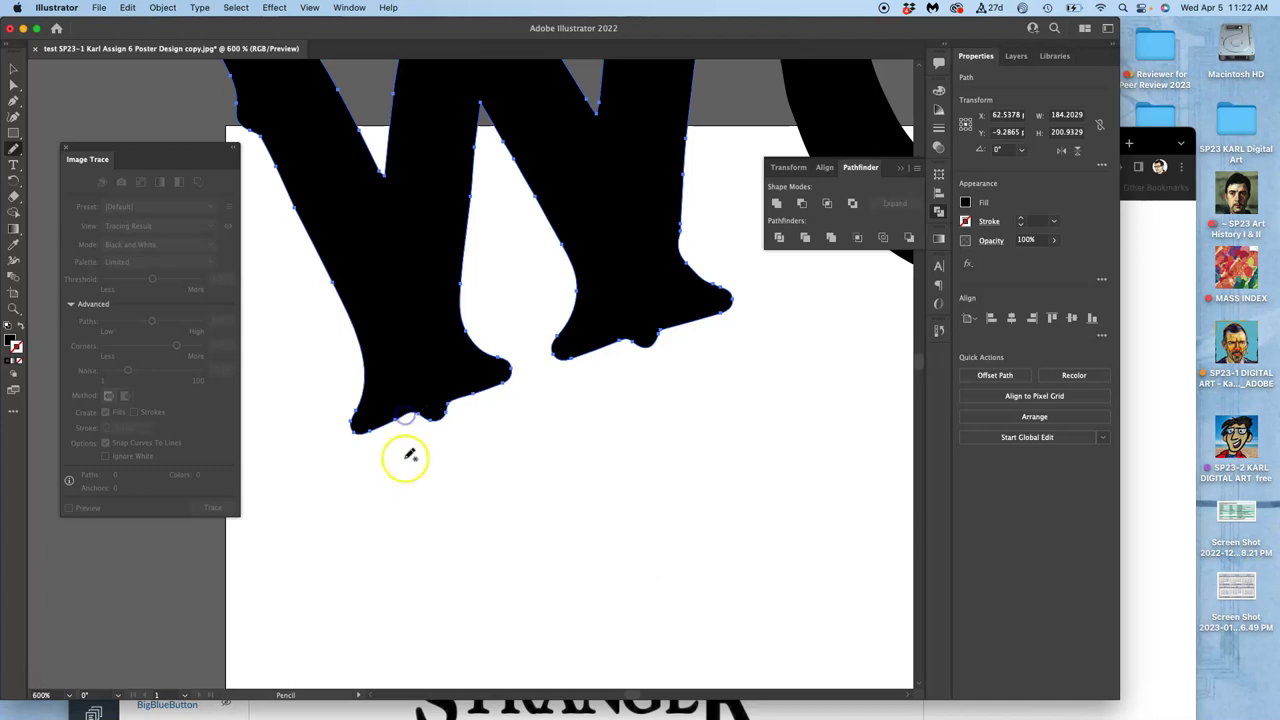
Examine the serifs and contours of the W, O, R and K up close, finishing with the W deselected
mouse_move(486, 337)
mouse_down()
mouse_move(506, 553)
mouse_move(610, 421)
mouse_move(612, 533)
mouse_move(631, 530)
mouse_up()
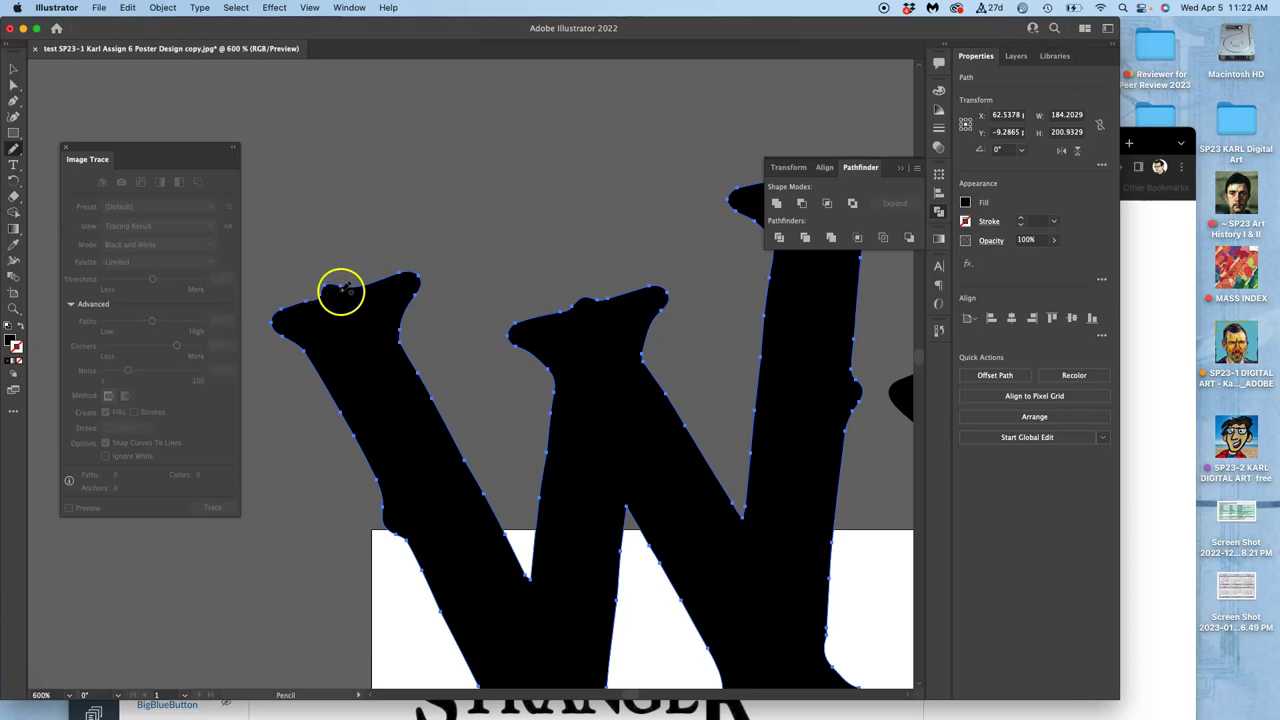
scroll(357, 289, right, 10)
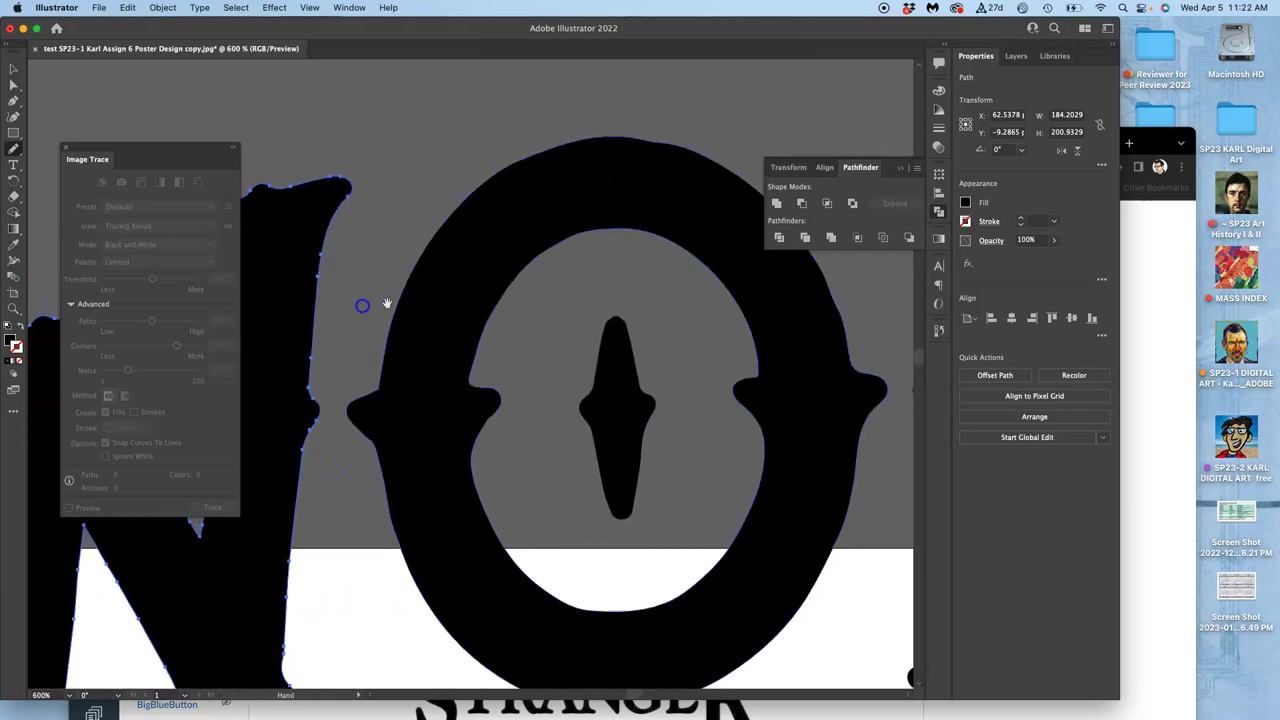
scroll(436, 300, right, 15)
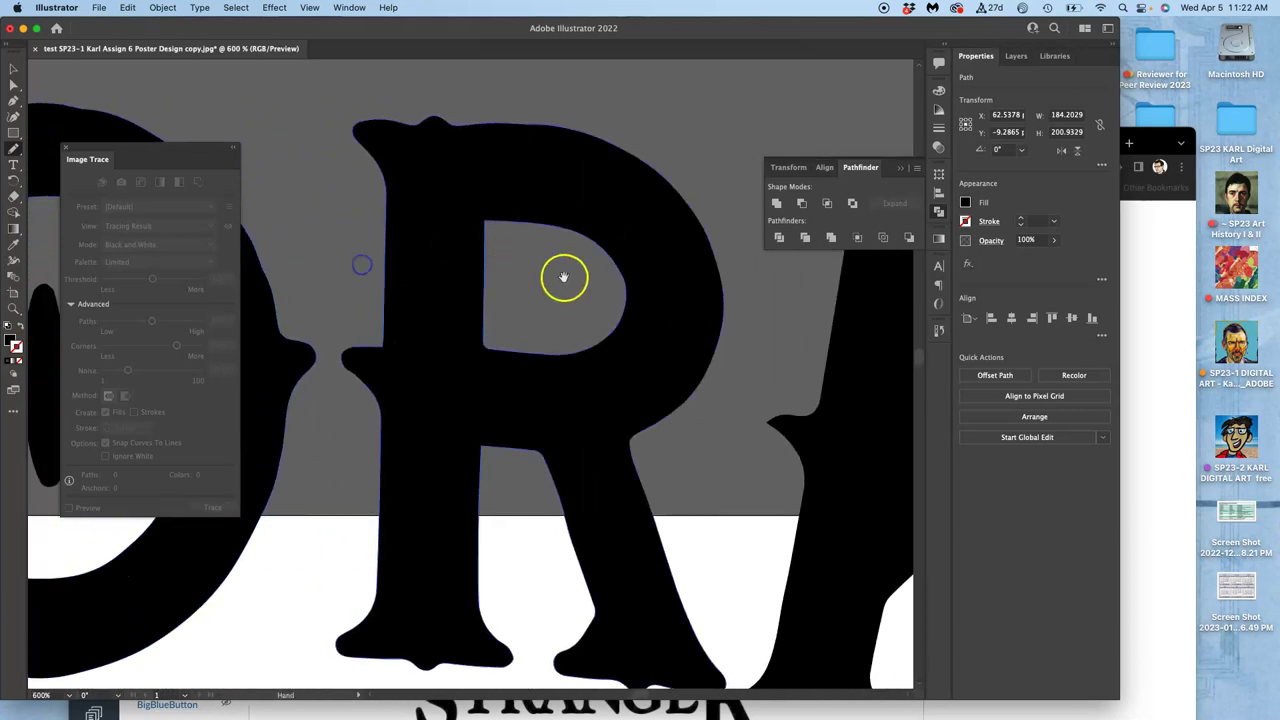
scroll(561, 278, right, 15)
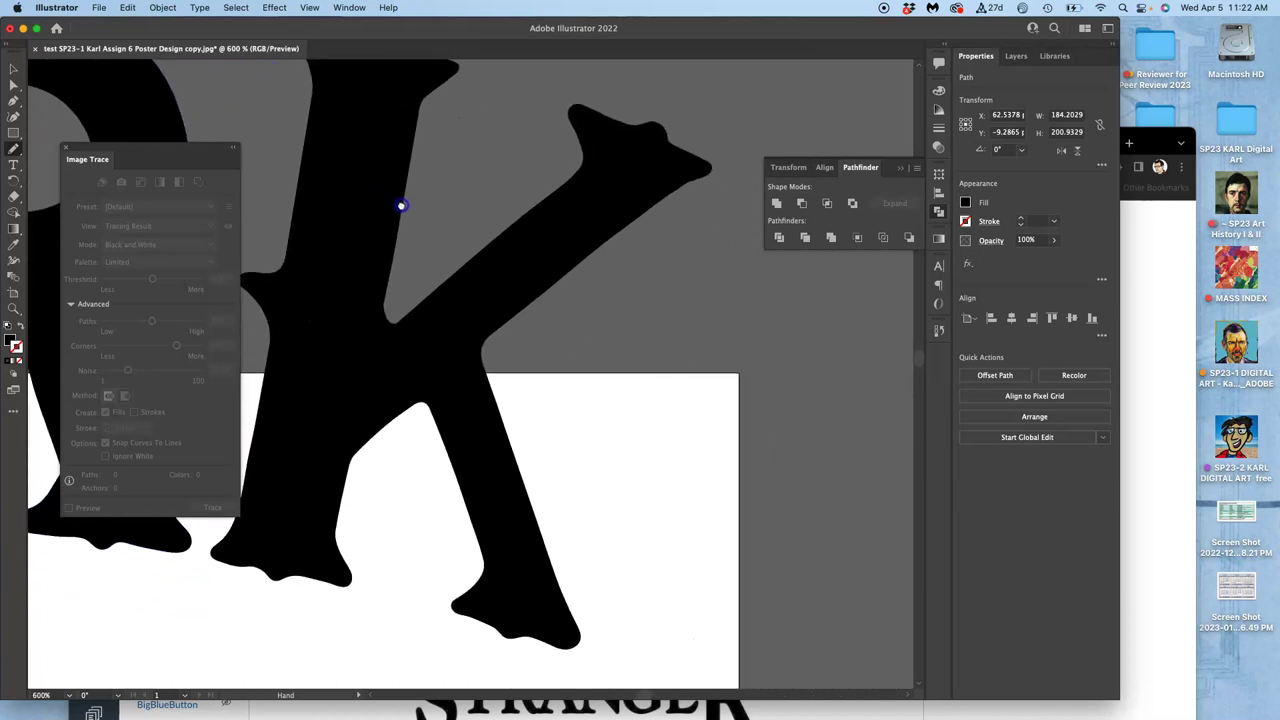
drag(400, 205, 437, 214)
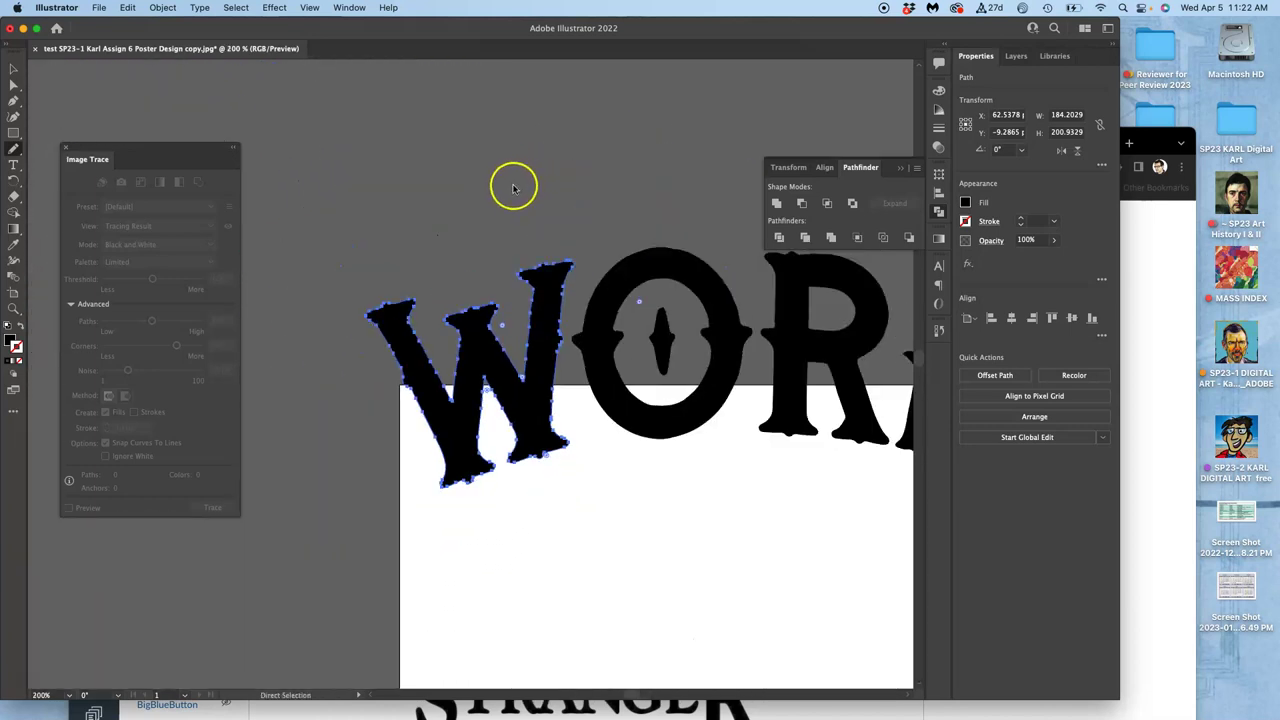
key(super+minus)
super+click(403, 234)
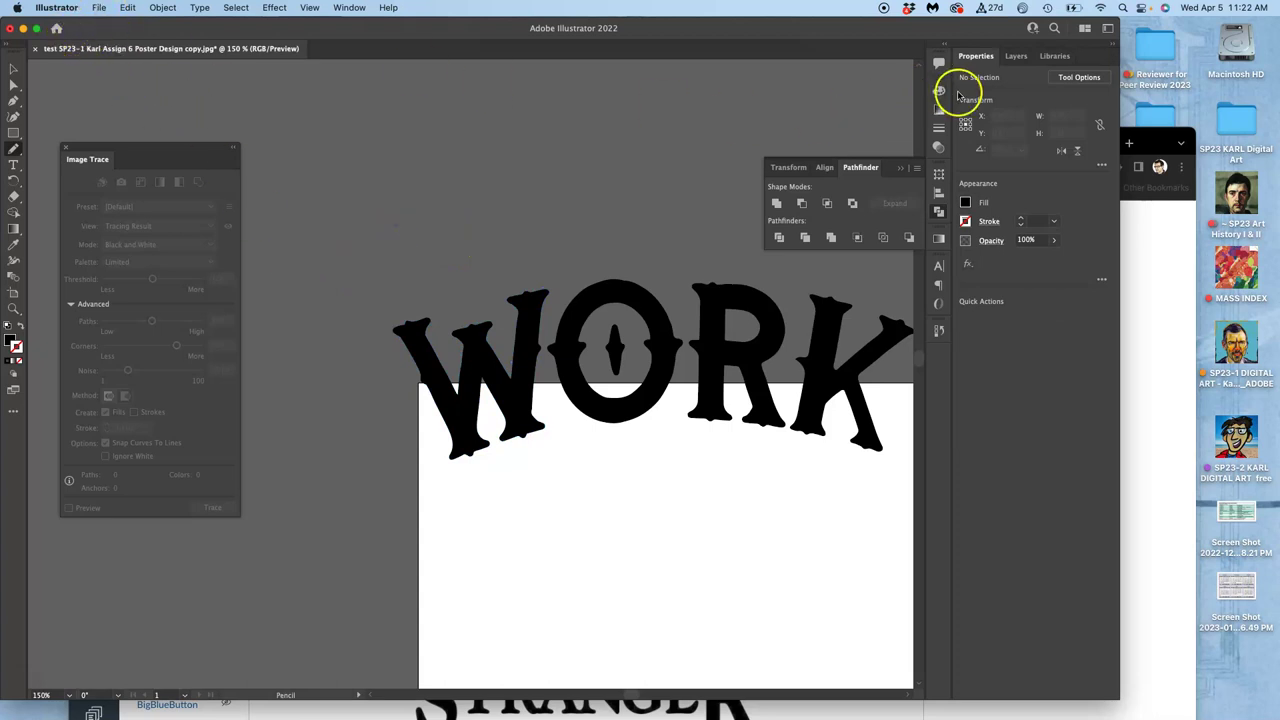
Expand Layer 1 and its group so the separate letter shapes are listed
click(1016, 57)
click(995, 78)
click(1011, 92)
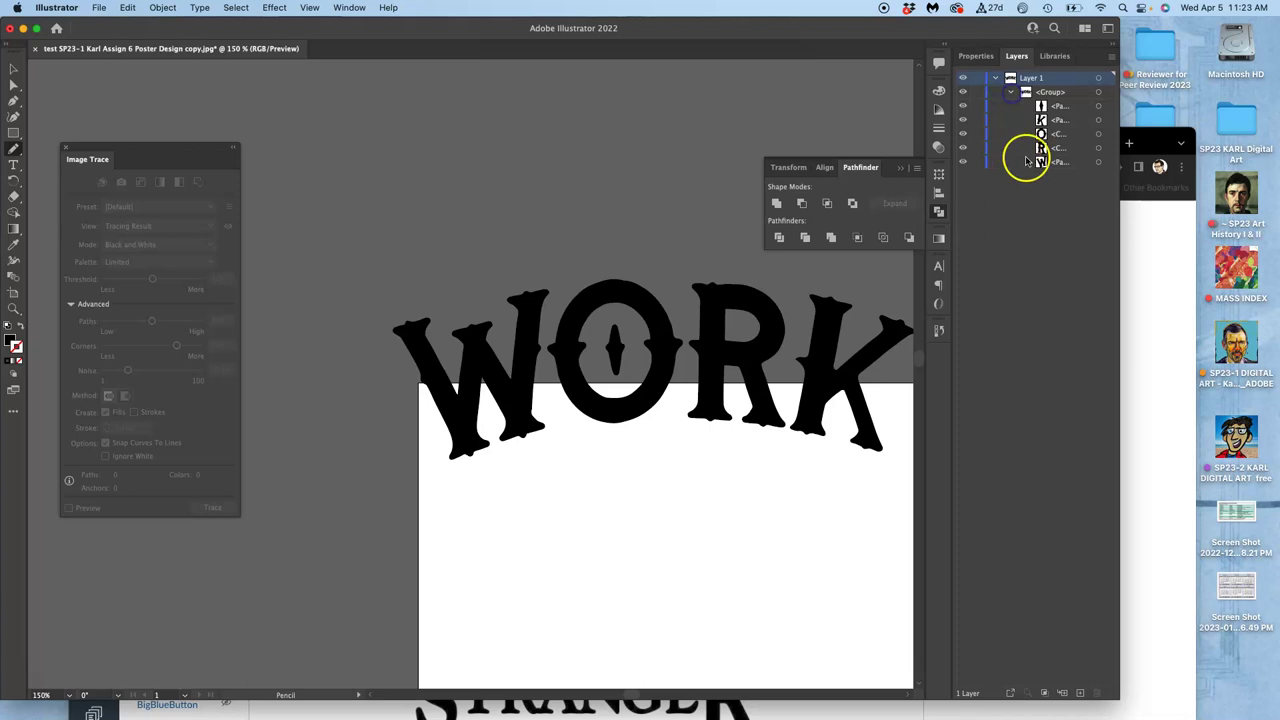
Hide and reshow each shape in the group one at a time to identify the O's centre ornament and the K, O, R and W
click(962, 105)
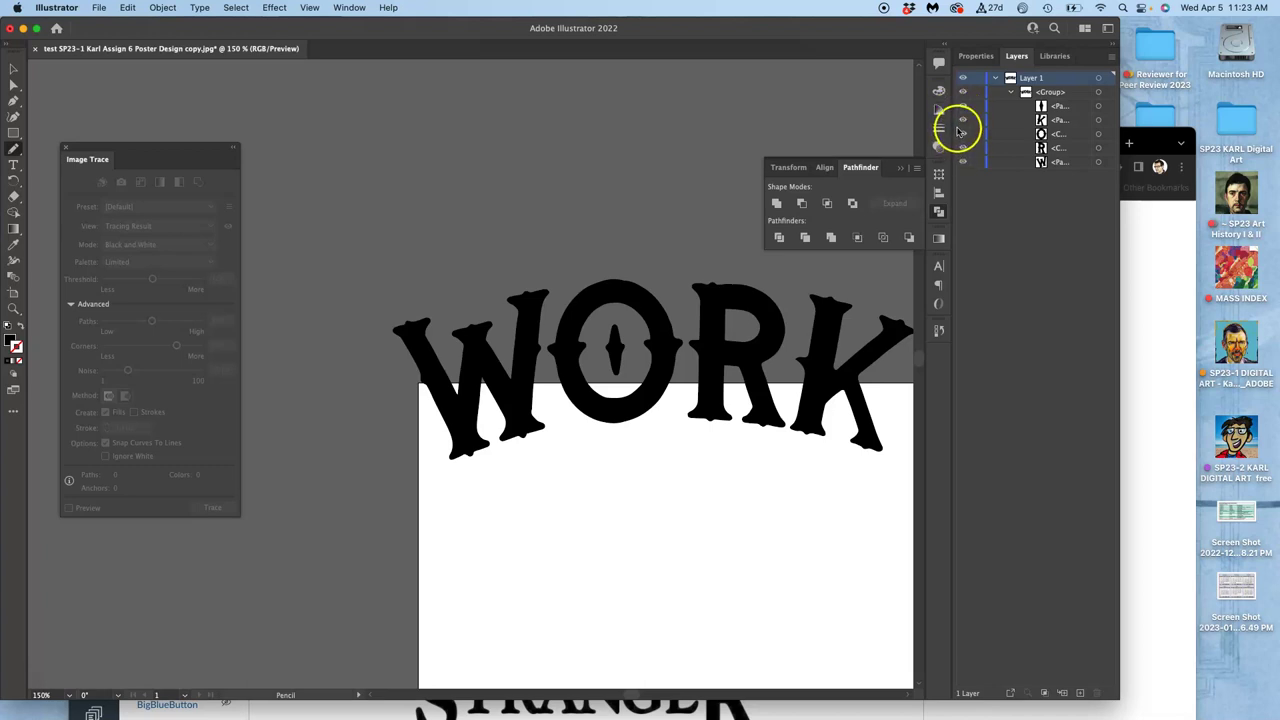
click(962, 119)
click(962, 119)
click(962, 133)
click(962, 133)
click(962, 148)
click(962, 148)
click(962, 162)
click(962, 162)
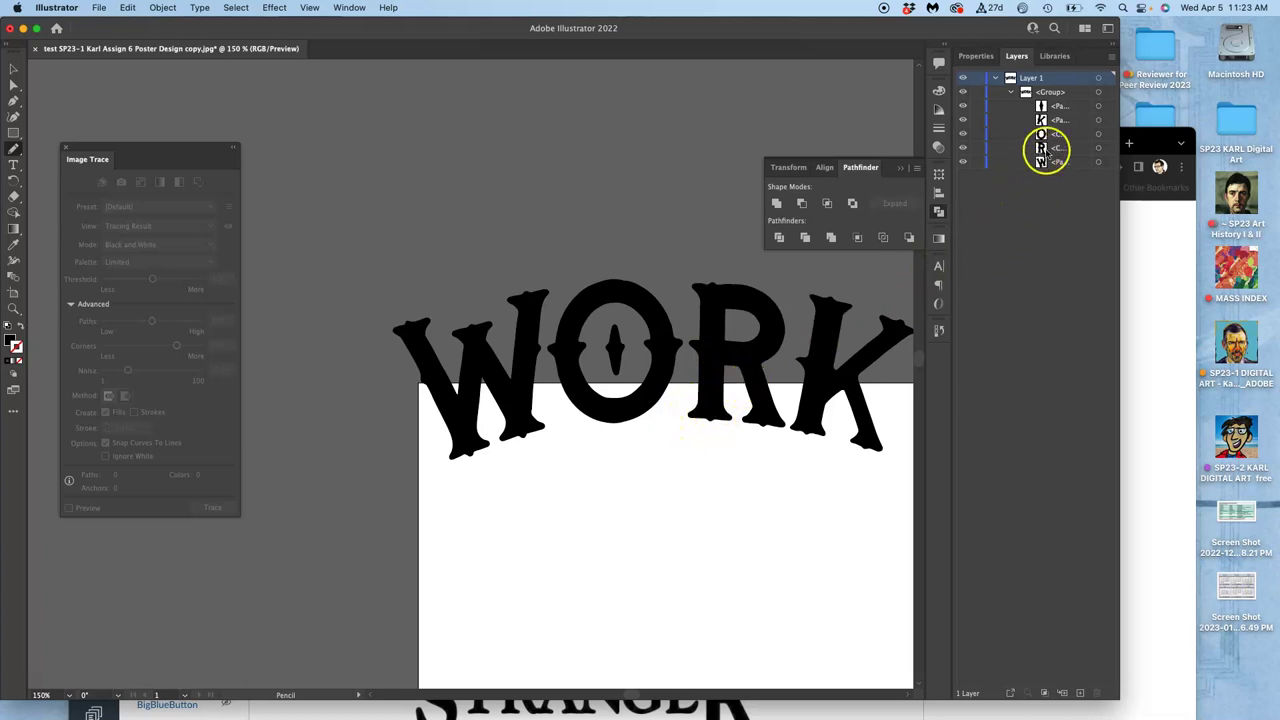
Select the R through its layer entry, enlarge it slightly outward from its lower-left corner toward the O, and rotate it slightly clockwise
click(1099, 147)
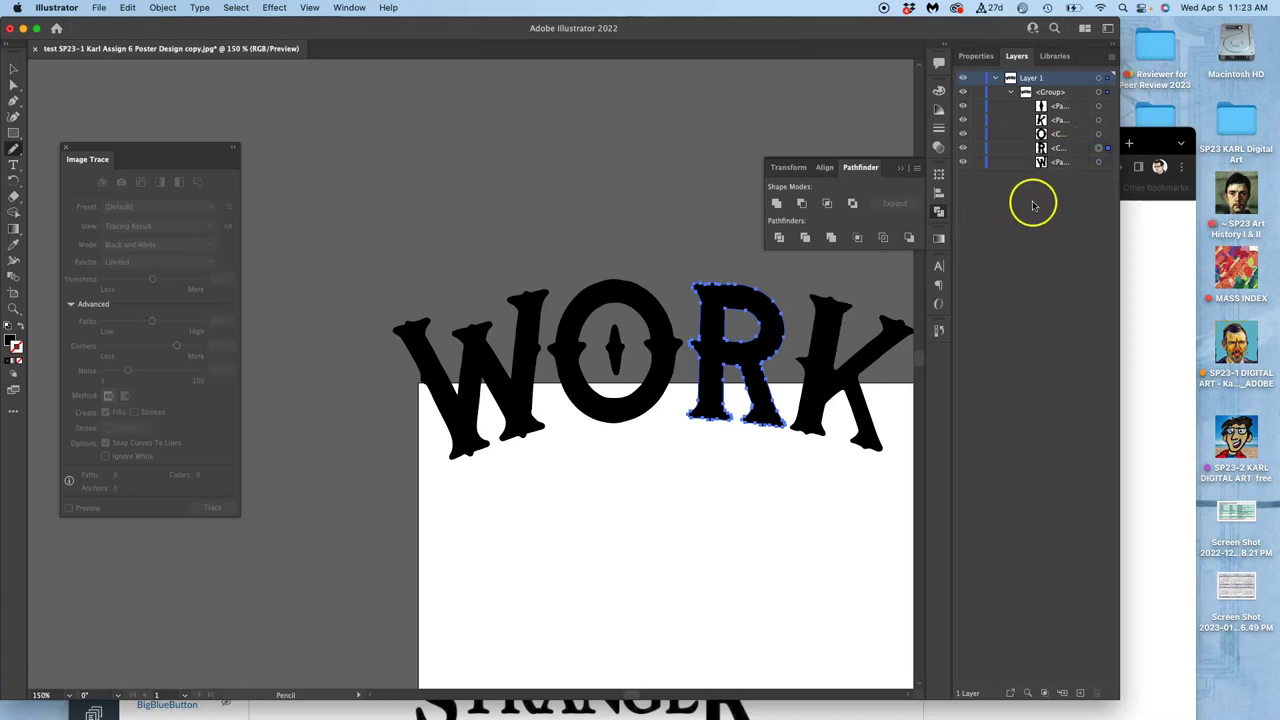
click(14, 69)
key(super+equal)
key(super+equal)
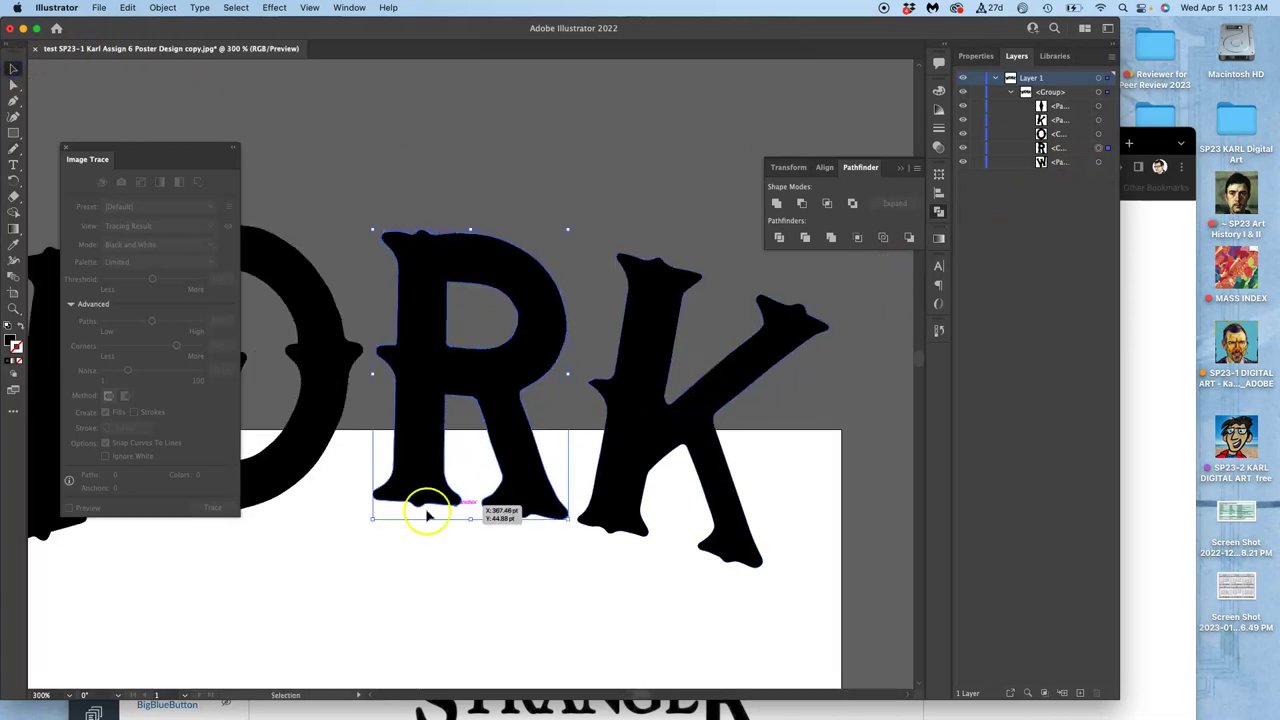
drag(372, 518, 362, 521)
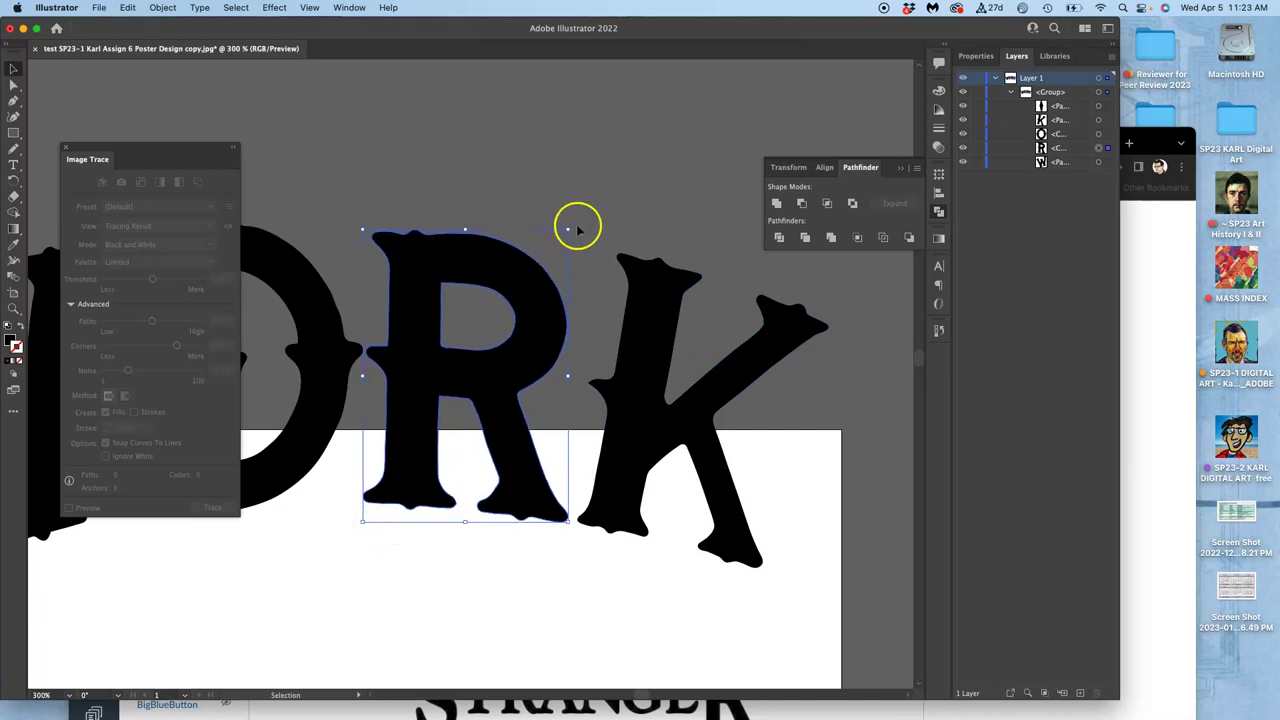
drag(575, 228, 583, 232)
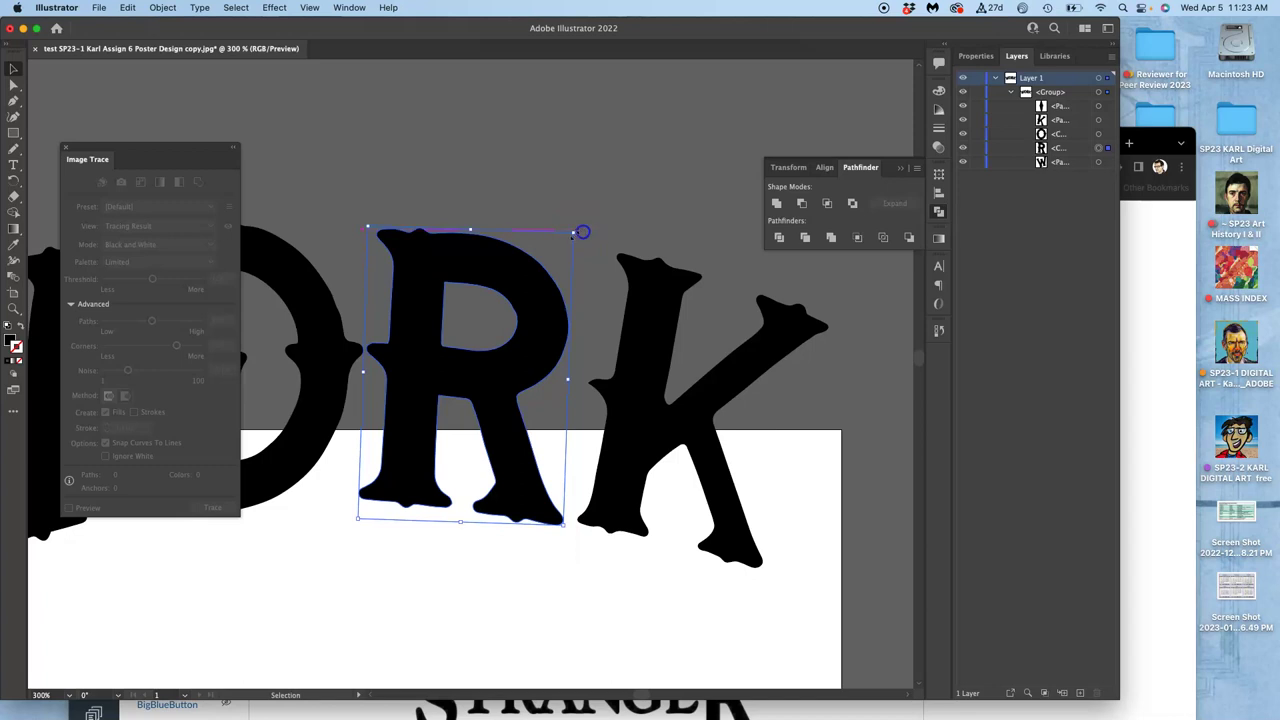
drag(358, 518, 360, 520)
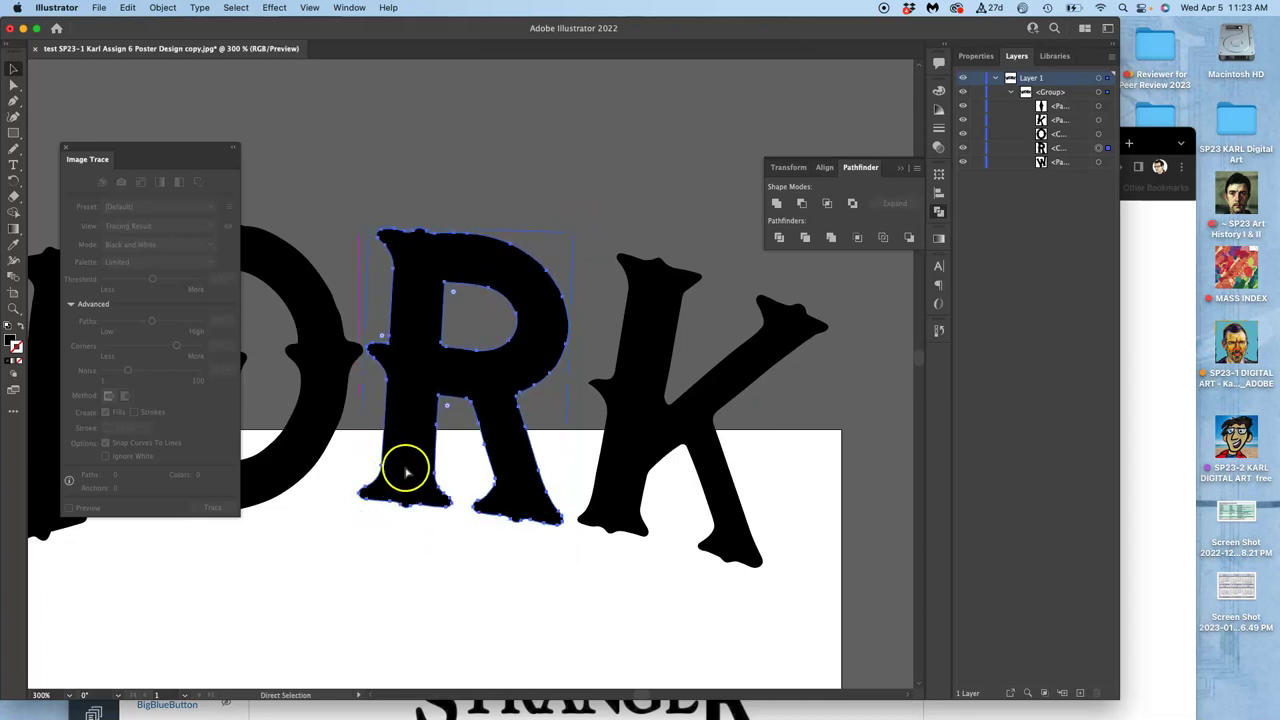
Deselect the R and restore its slight clockwise rotation
click(617, 177)
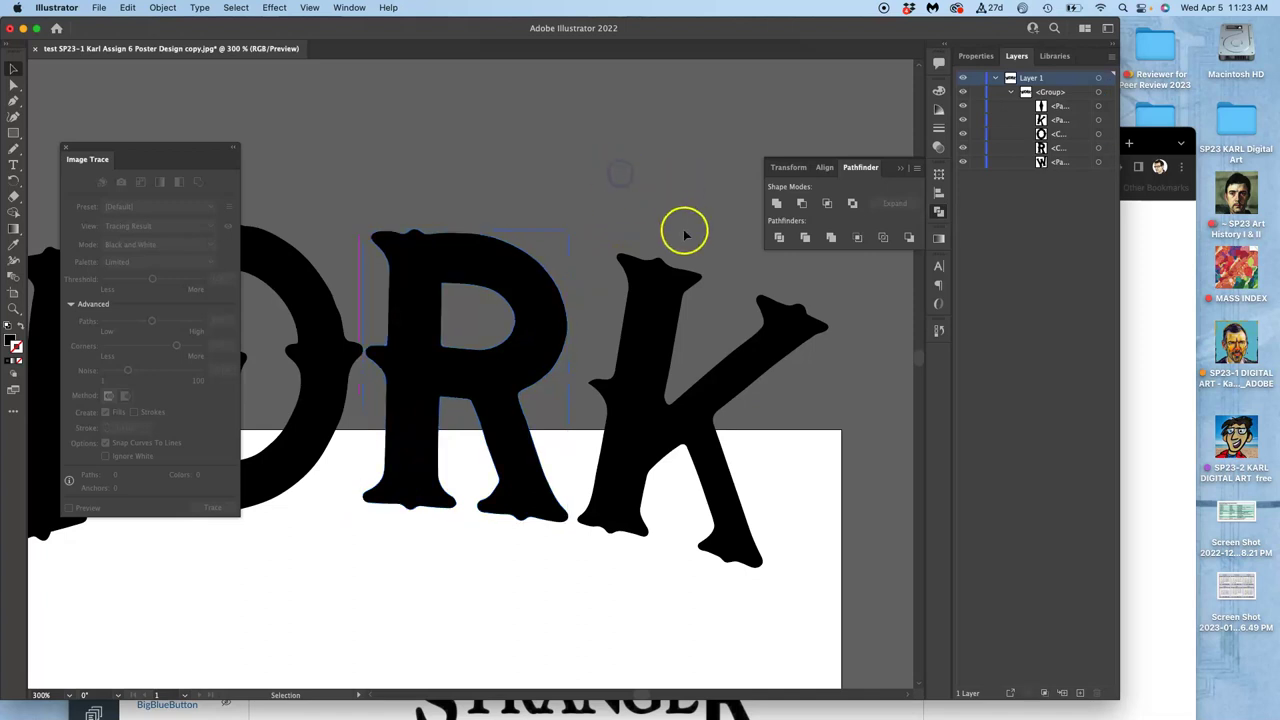
key(a)
key(v)
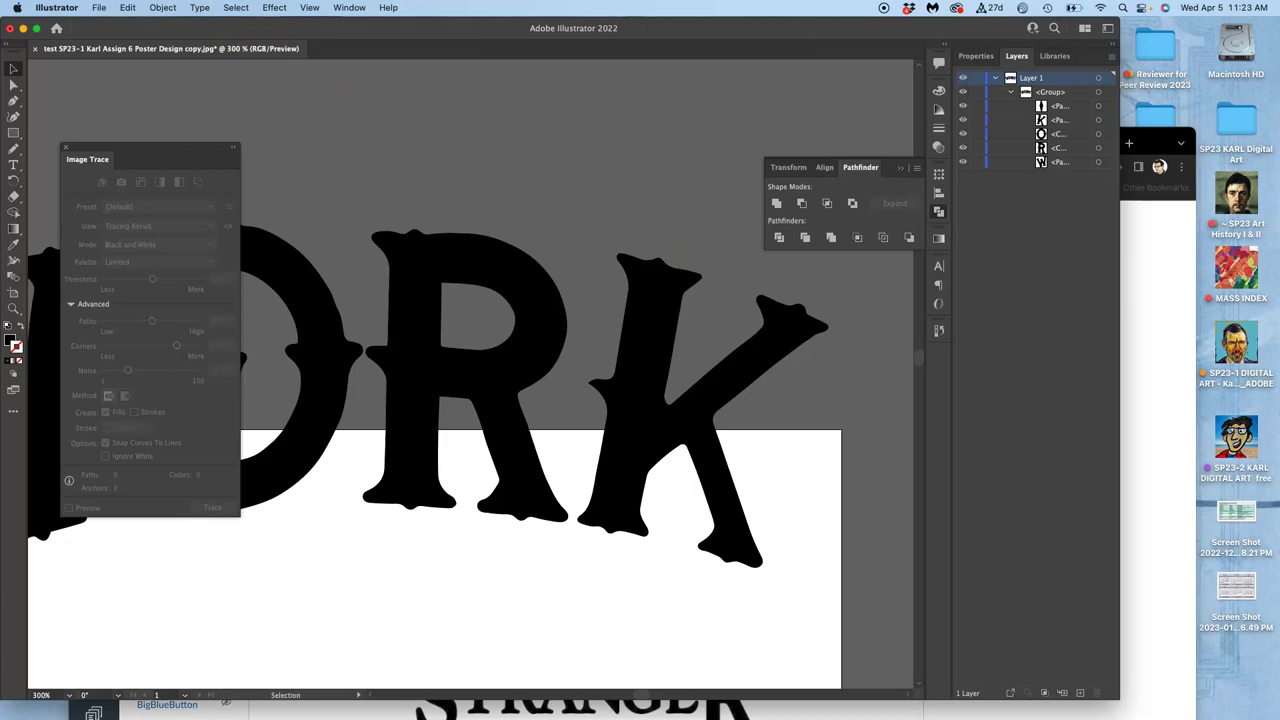
click(128, 8)
click(137, 33)
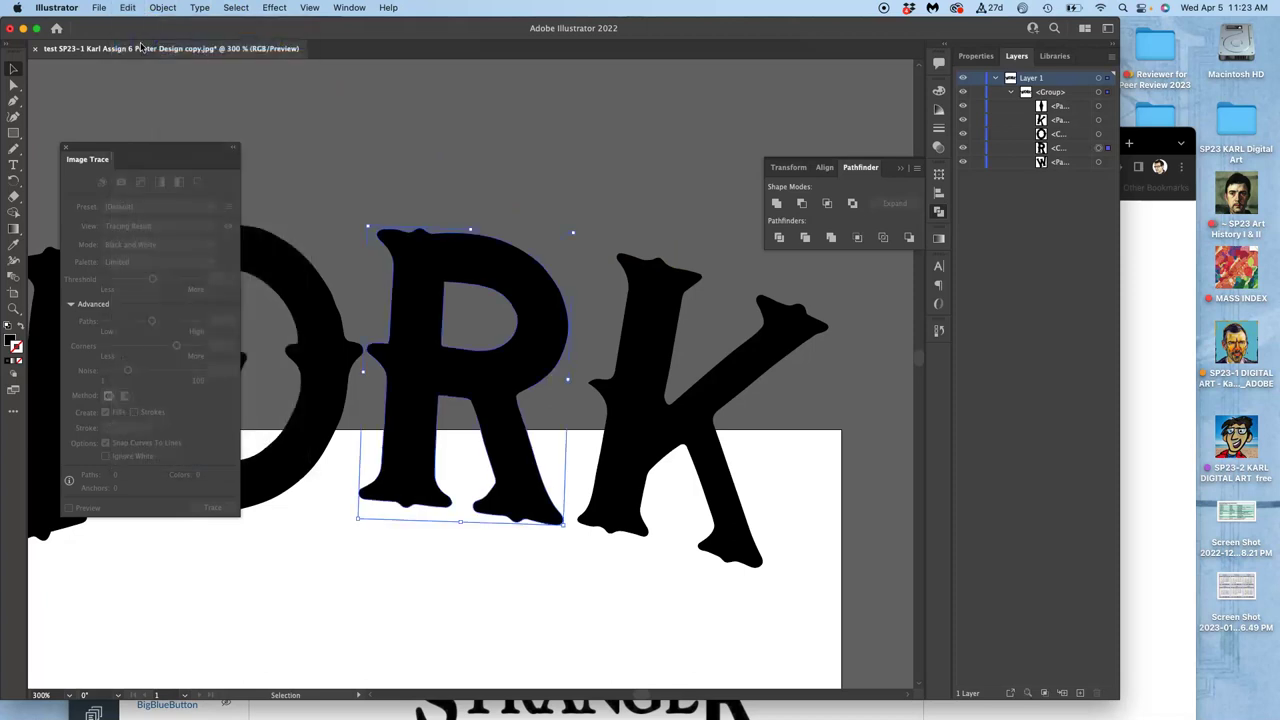
Examine the R's size, tilt and spacing against the neighbouring letters along the arch, with the R deselected for an unobstructed comparison
key(a)
key(super+minus)
key(super+minus)
key(super+minus)
drag(464, 449, 490, 441)
key(v)
click(503, 382)
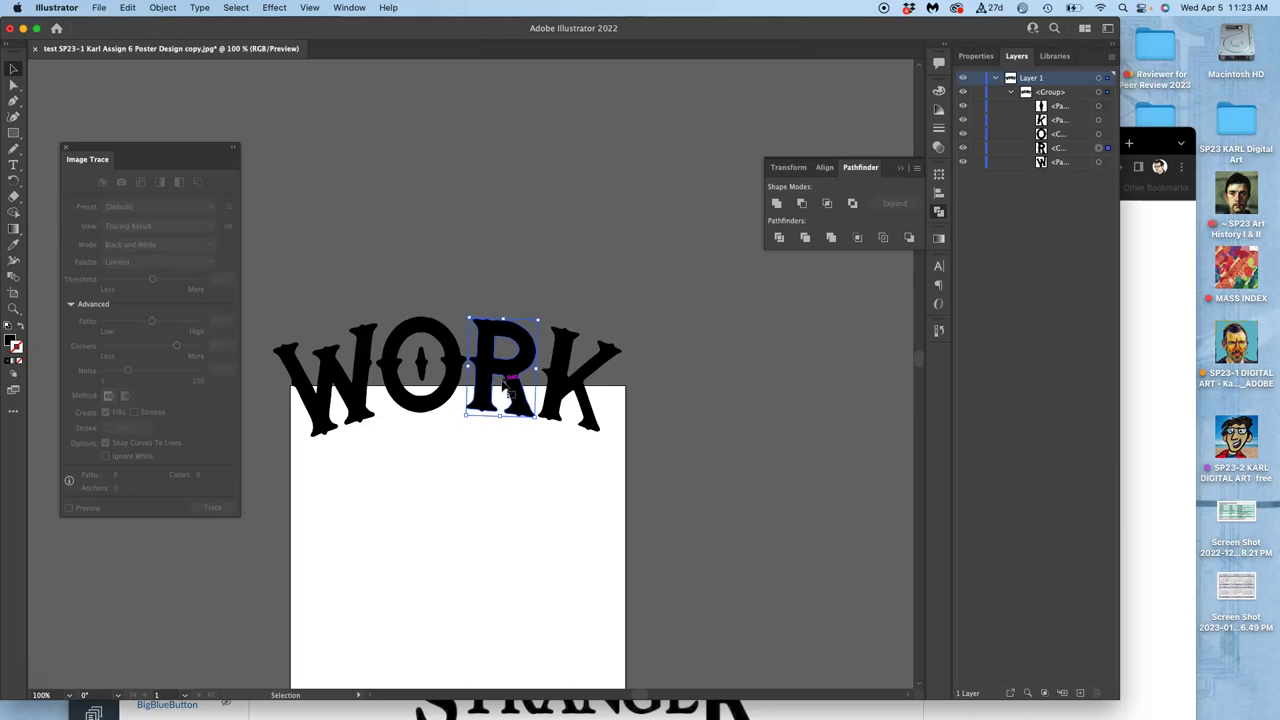
click(547, 281)
key(super+=)
key(super+=)
scroll(555, 284, left, 2)
scroll(556, 285, left, 5)
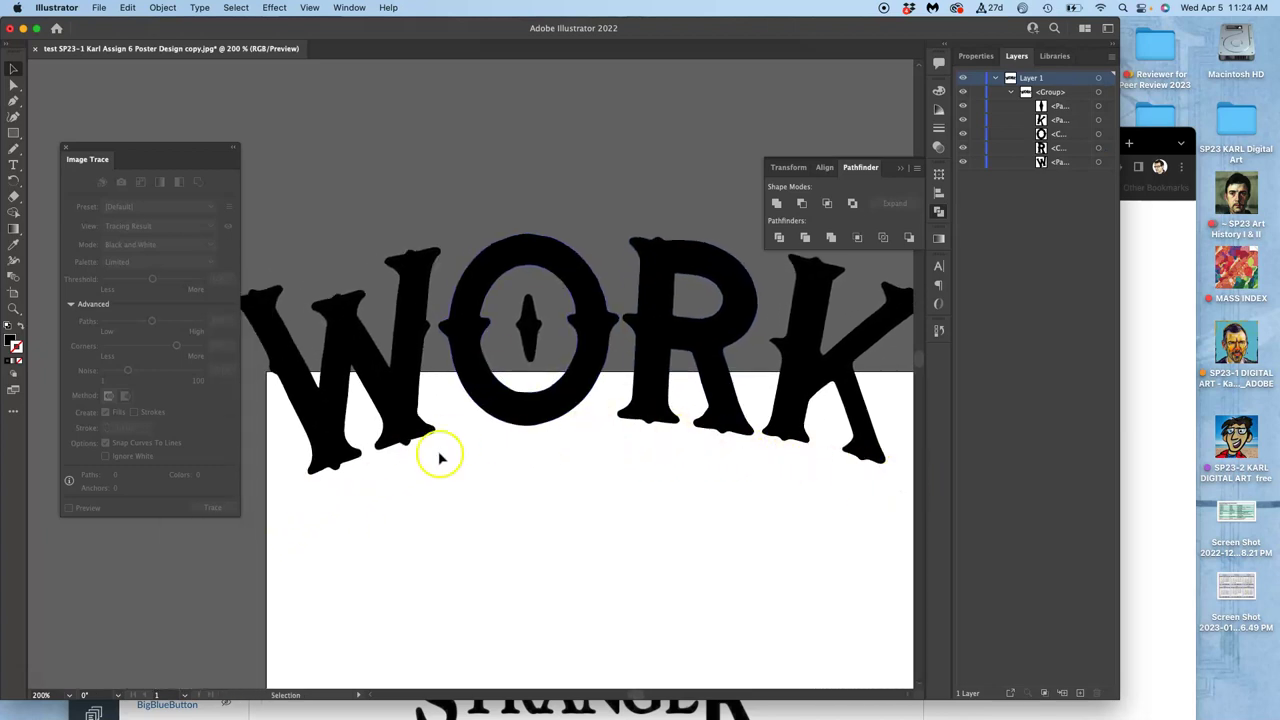
scroll(517, 366, right, 6)
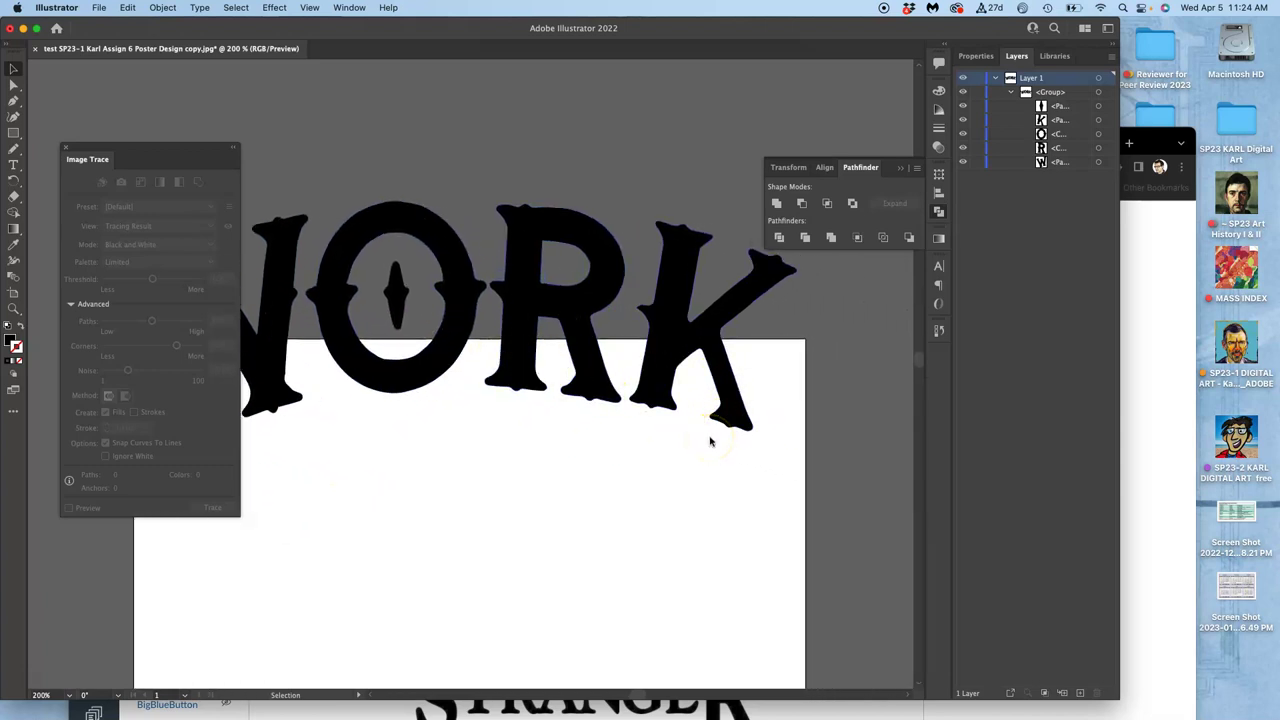
Select the K and thicken its diagonal lower leg by redrawing the inner edge from the crotch down to the foot with the Pencil tool
scroll(710, 441, up, 5)
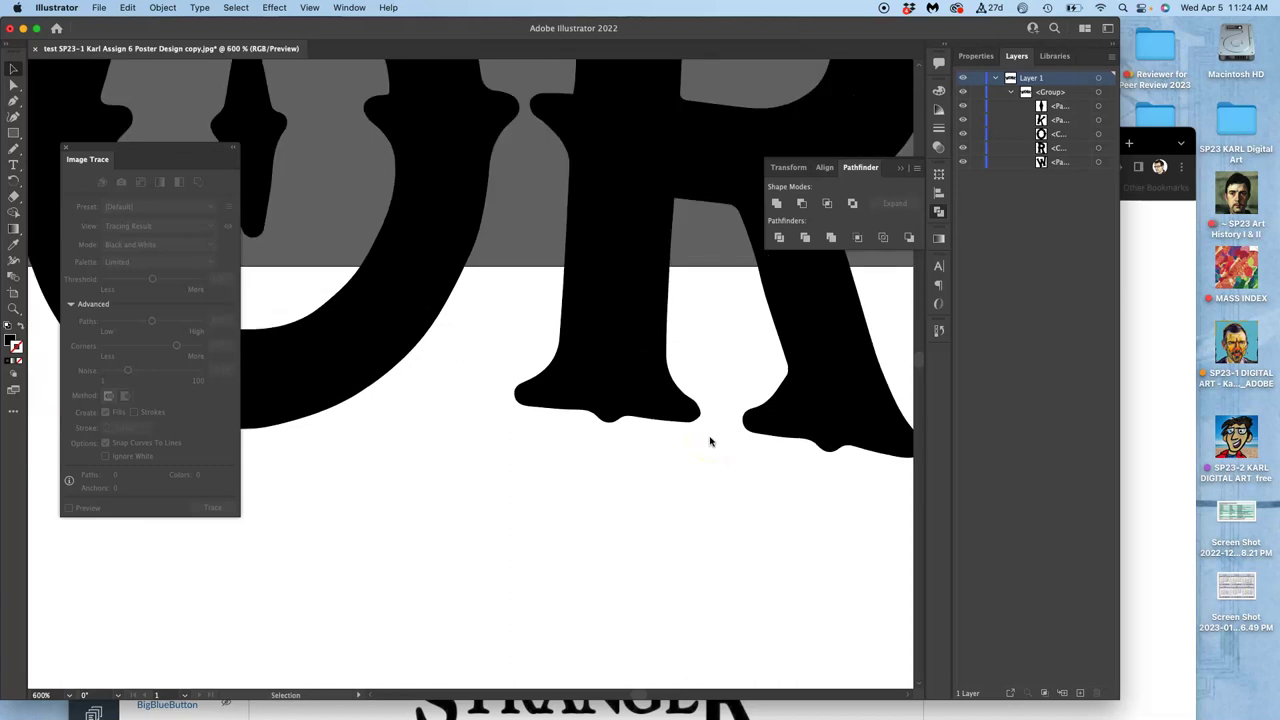
scroll(650, 181, right, 10)
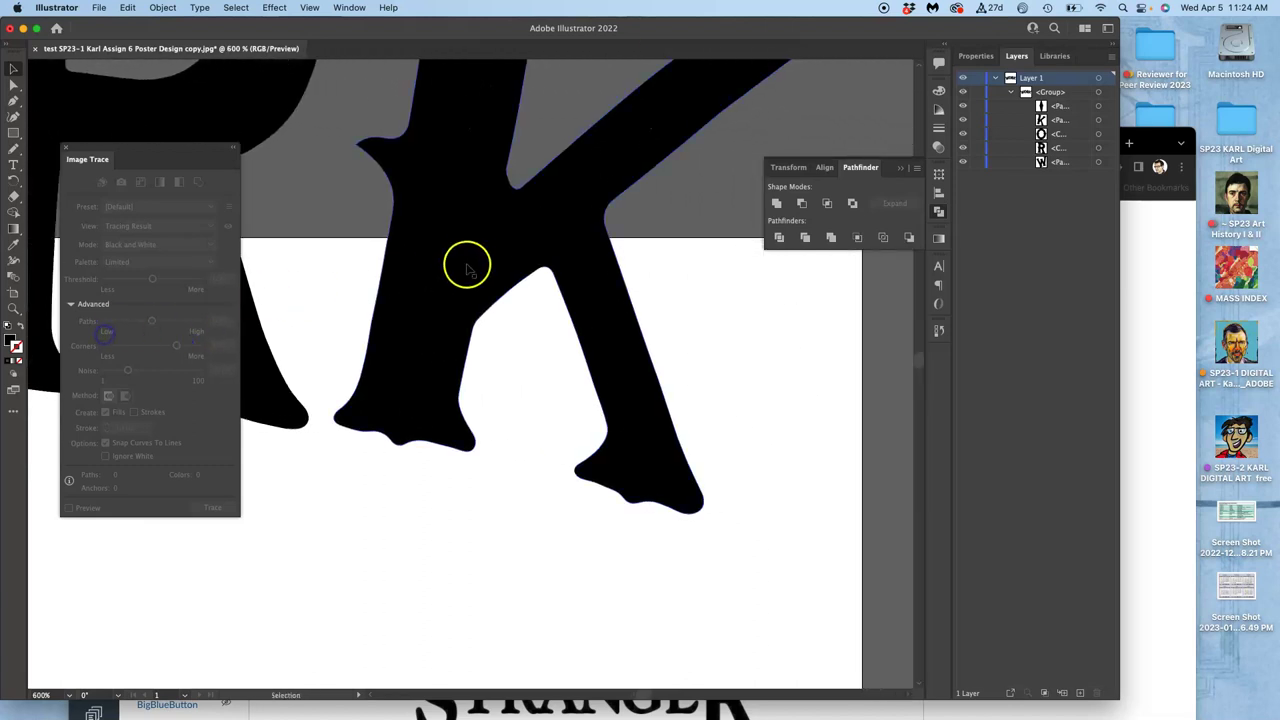
click(578, 238)
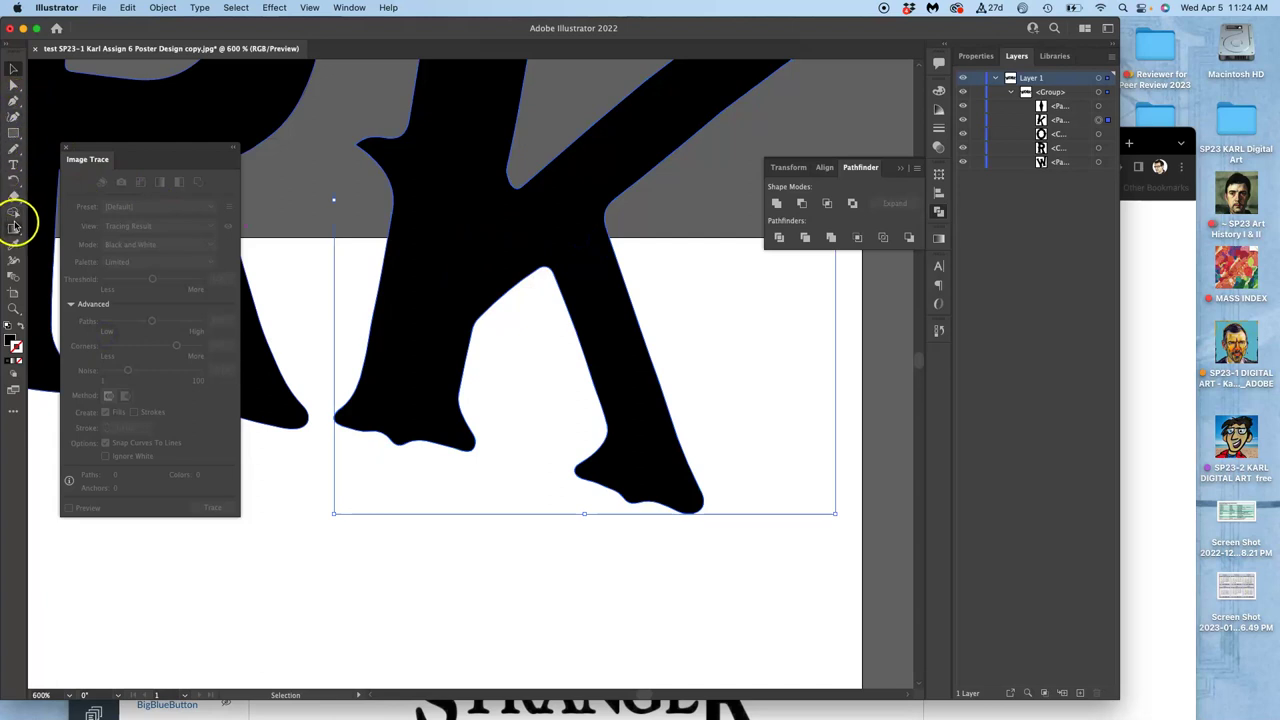
click(14, 147)
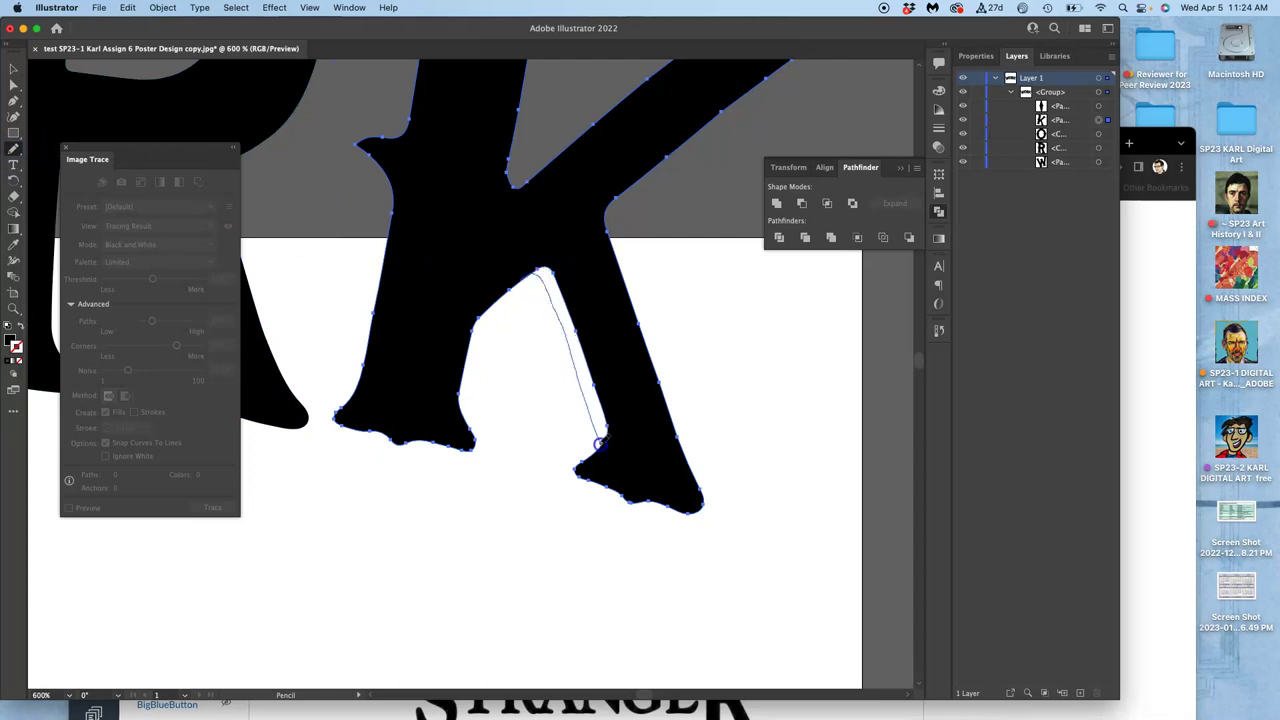
drag(597, 450, 598, 452)
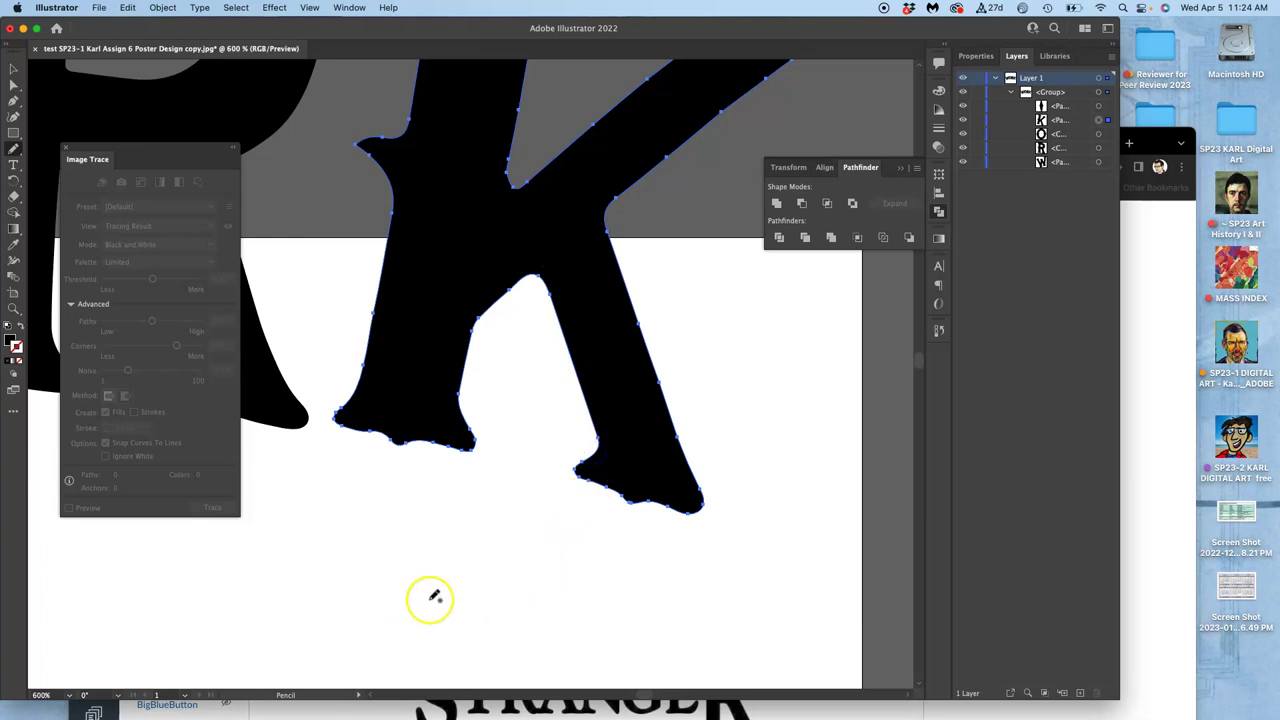
key(super+minus)
key(super+minus)
key(super+minus)
key(super+minus)
key(super+minus)
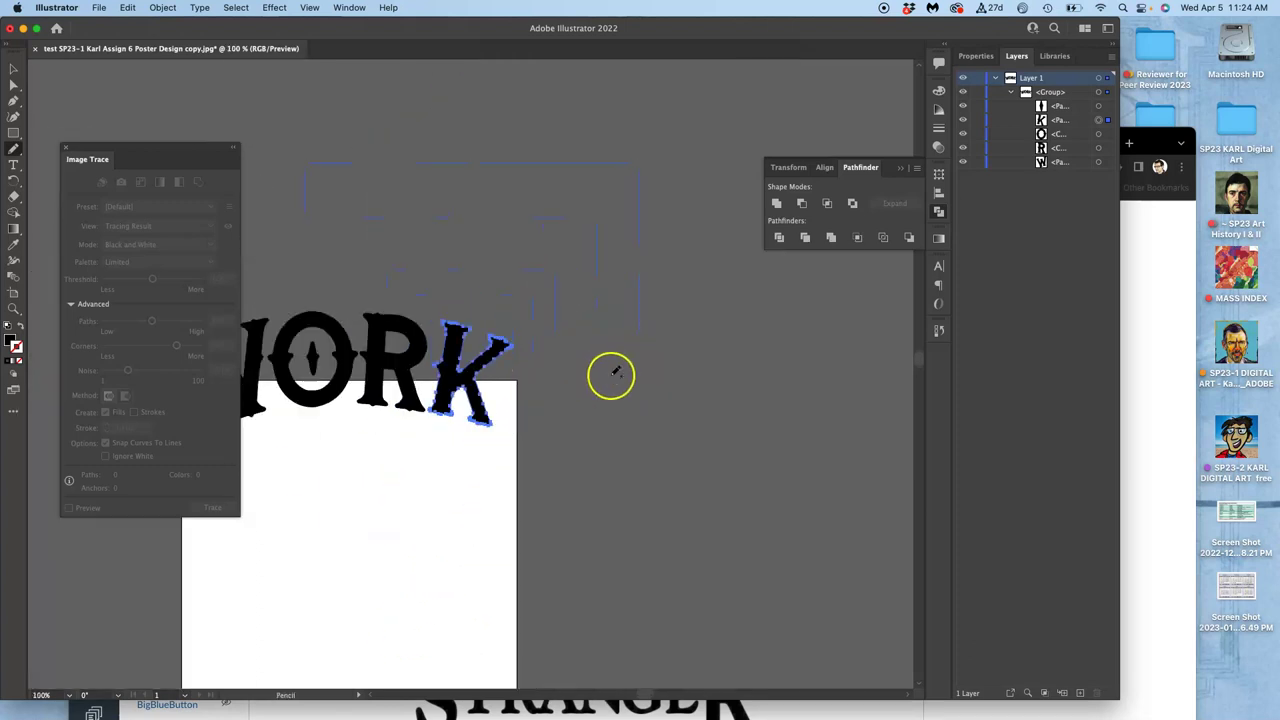
Deselect the K and save the lettering on the computer's Desktop in Illustrator EPS format with the Illustrator 2020 EPS version
key(space)
drag(565, 379, 737, 334)
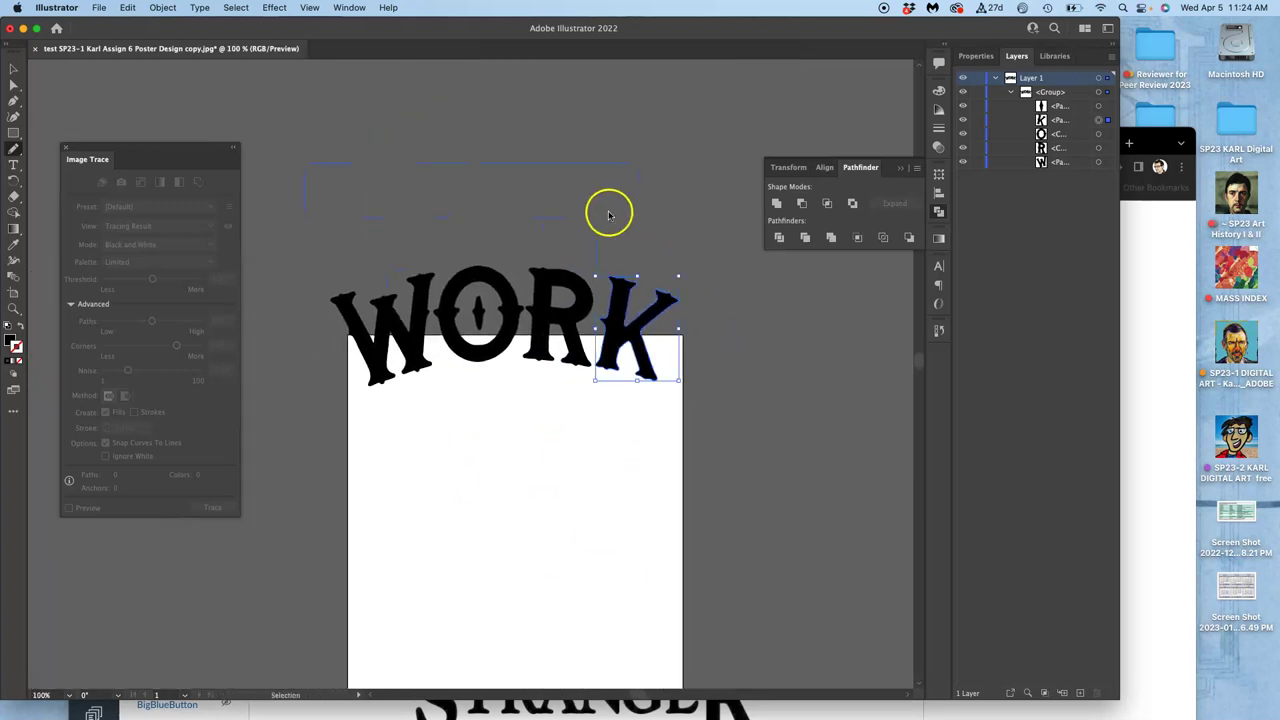
super+click(610, 211)
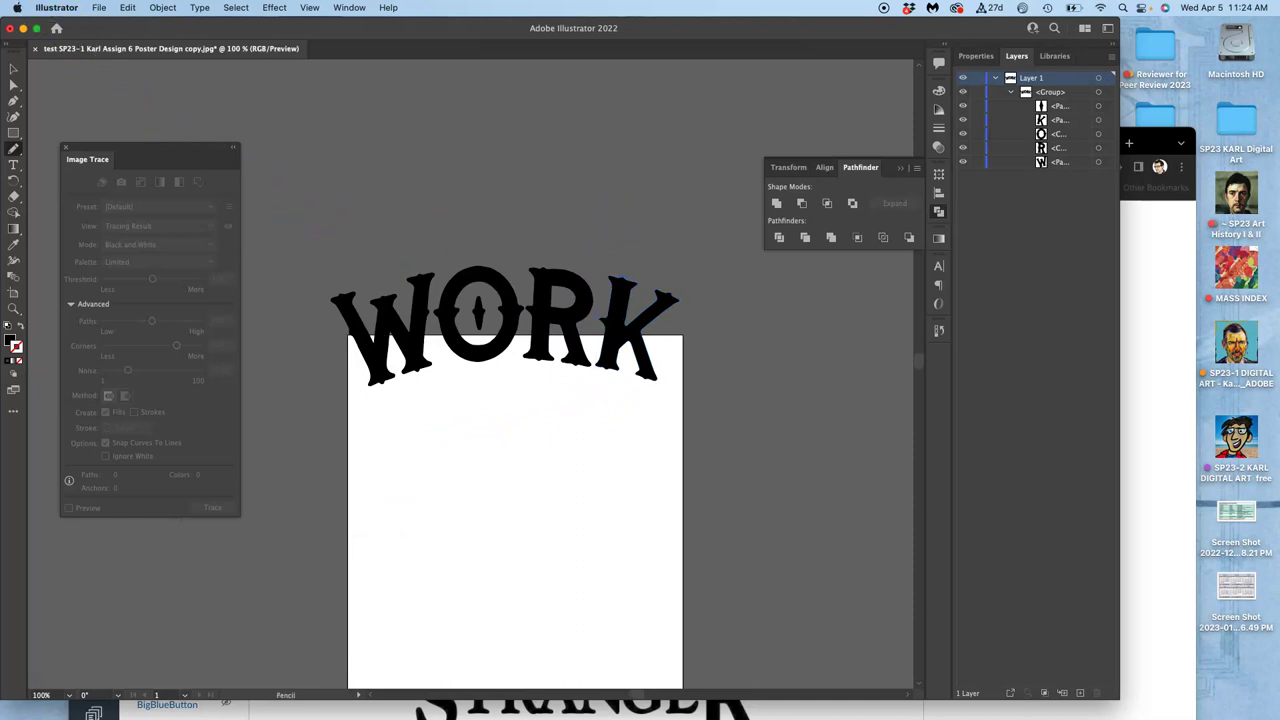
click(99, 7)
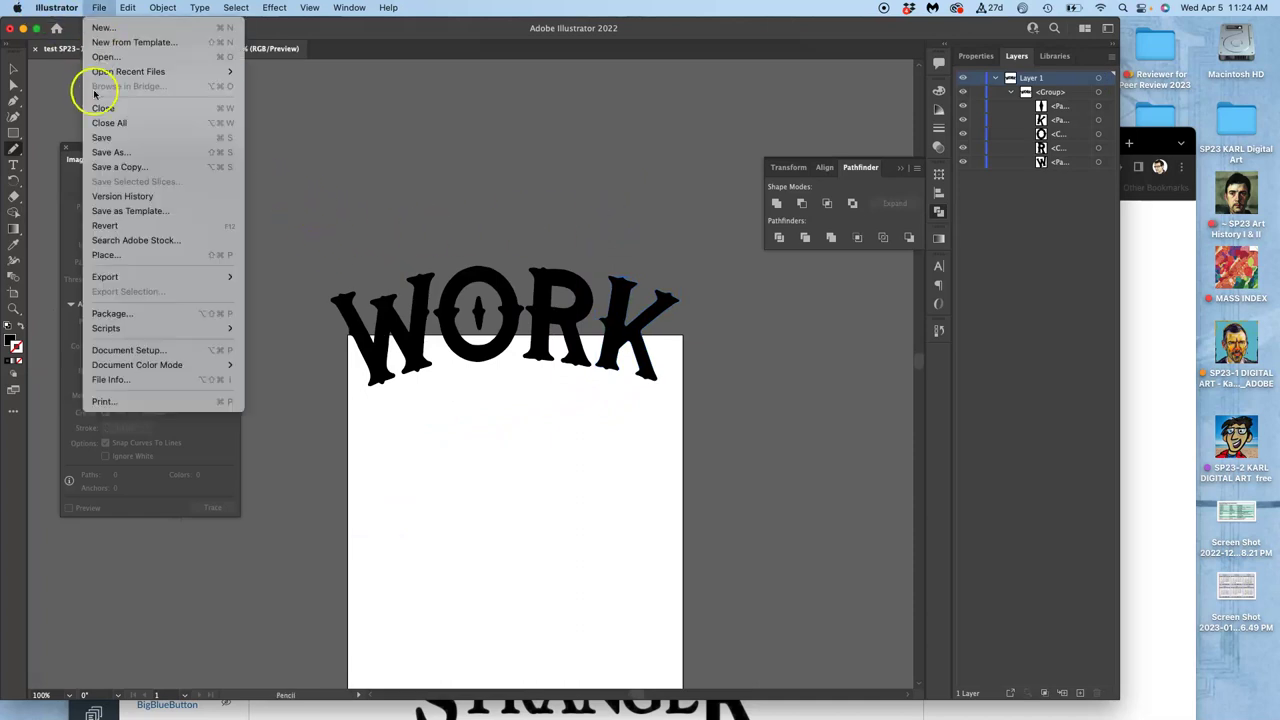
click(108, 155)
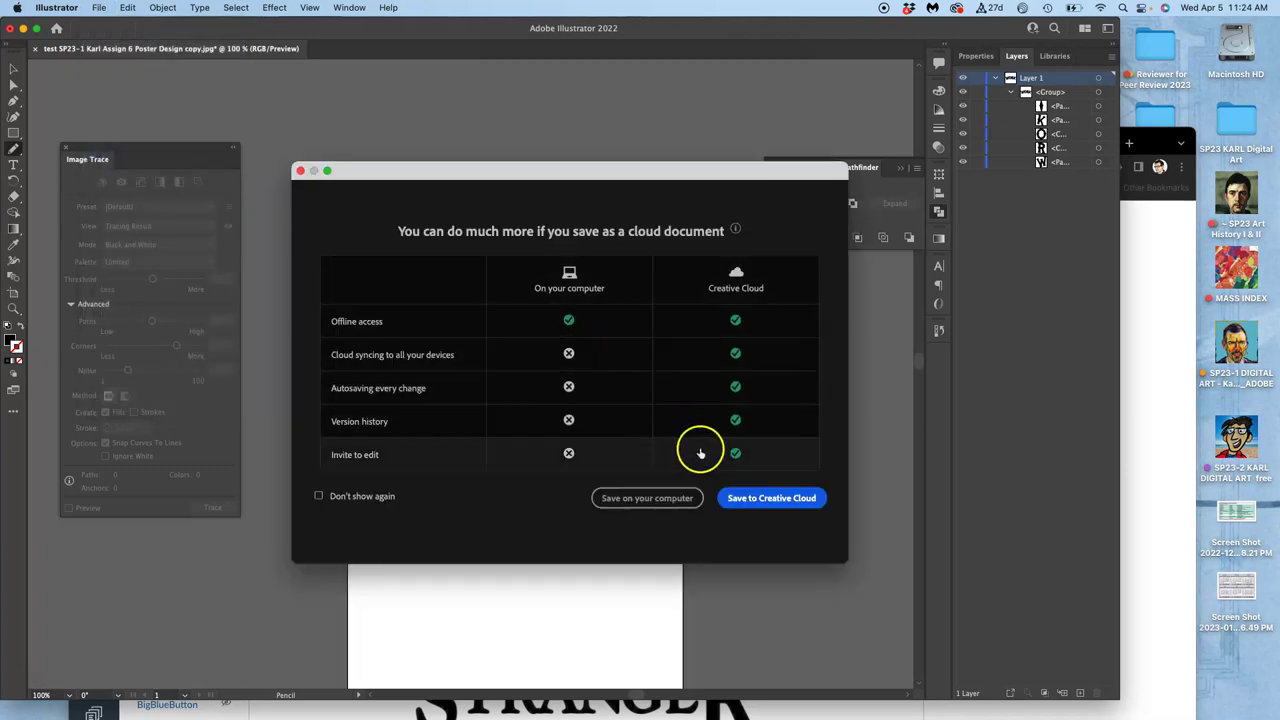
click(674, 498)
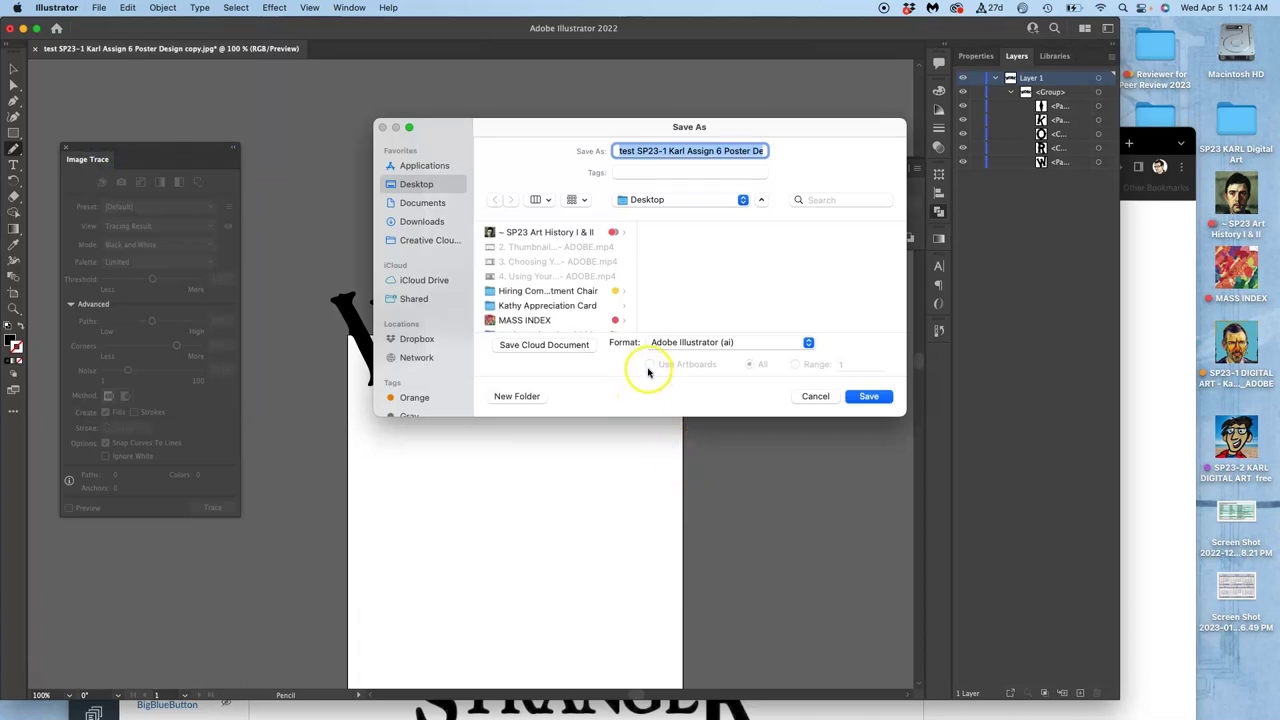
click(736, 342)
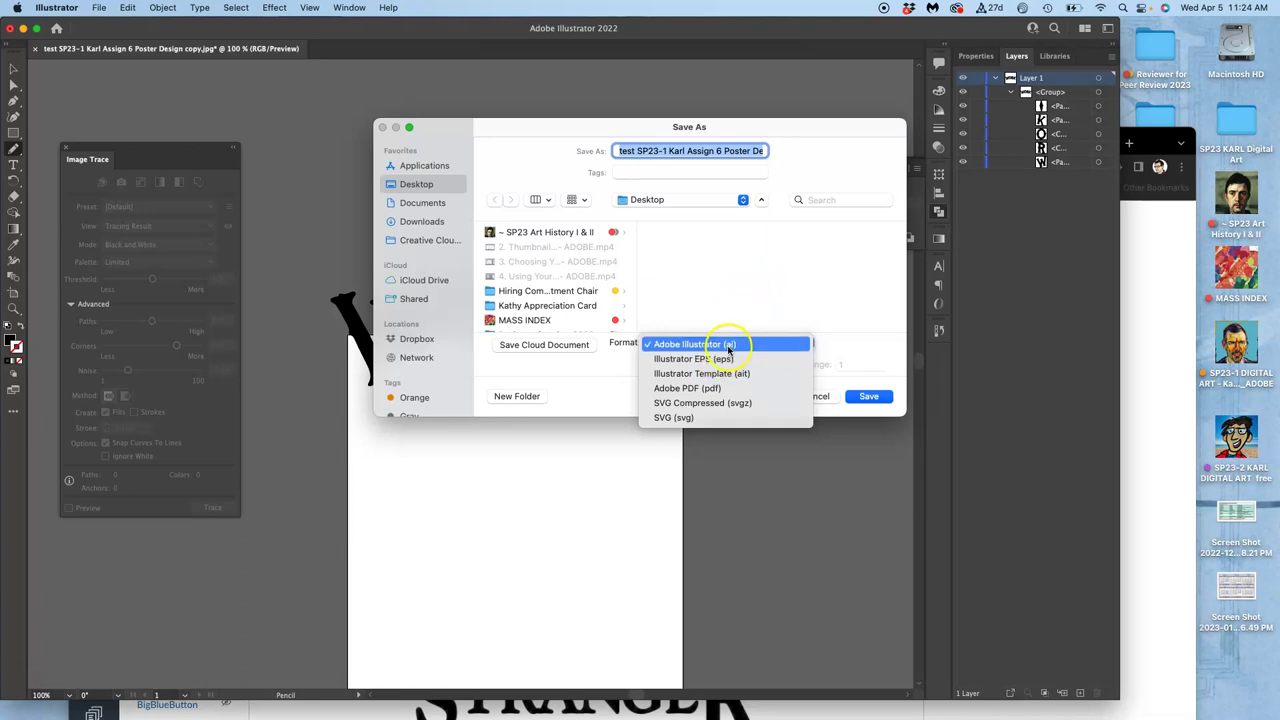
click(714, 359)
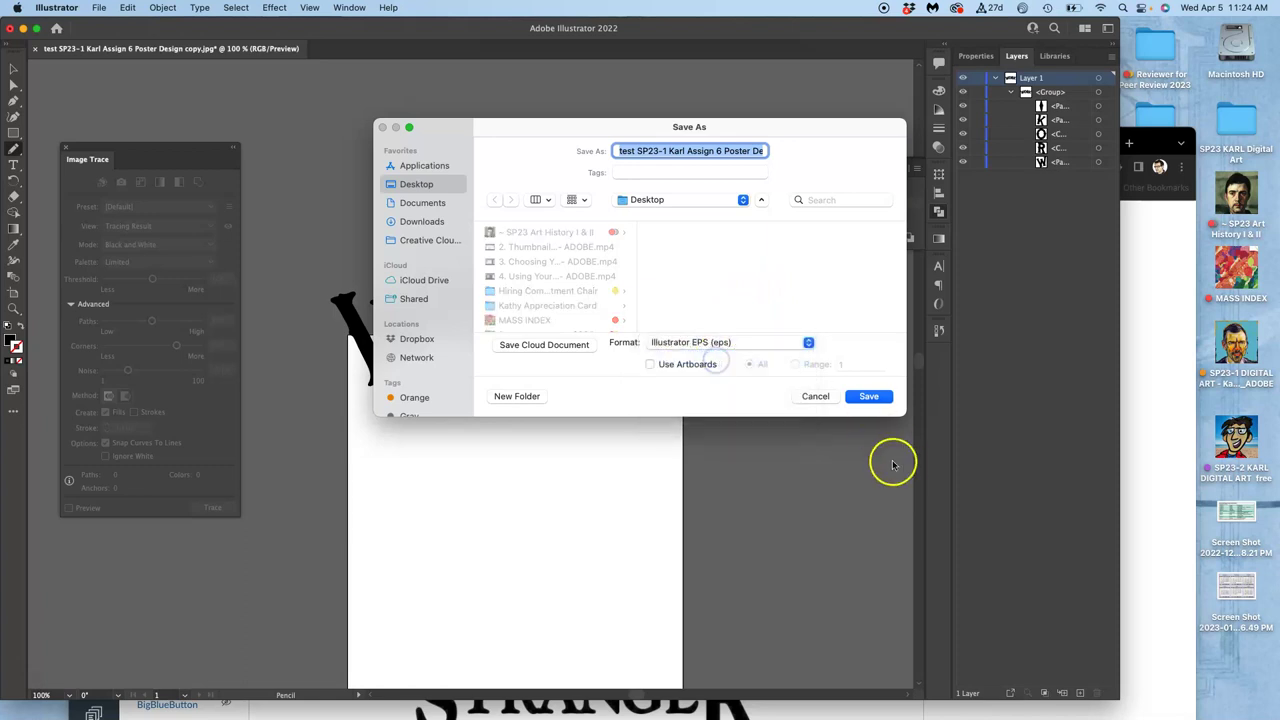
click(867, 397)
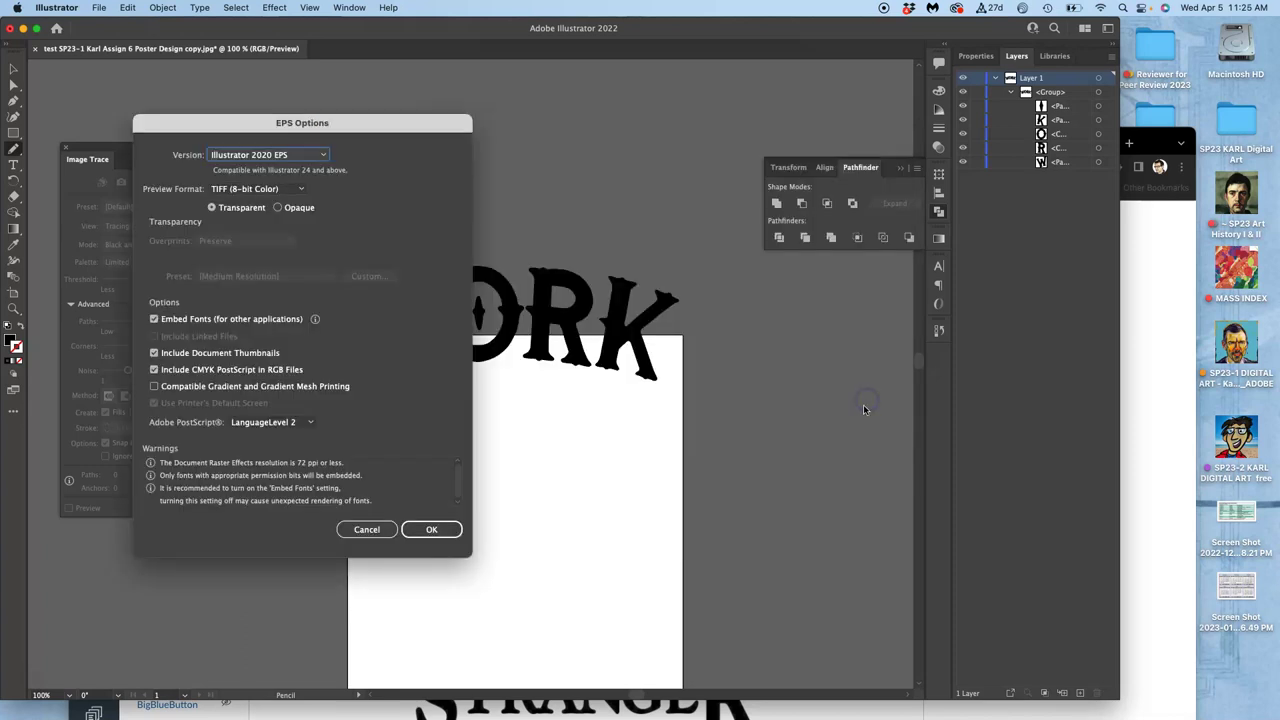
click(431, 531)
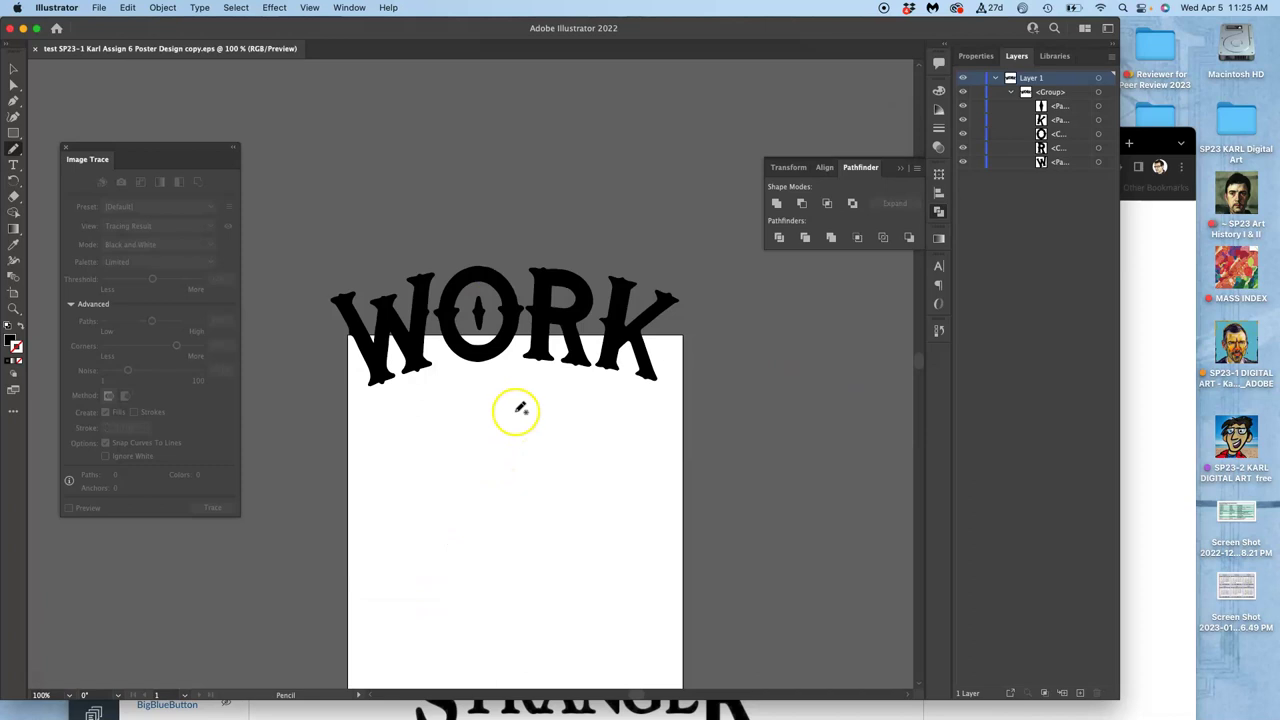
Show the desktop and rename the newly saved EPS file to WORK
key(F11)
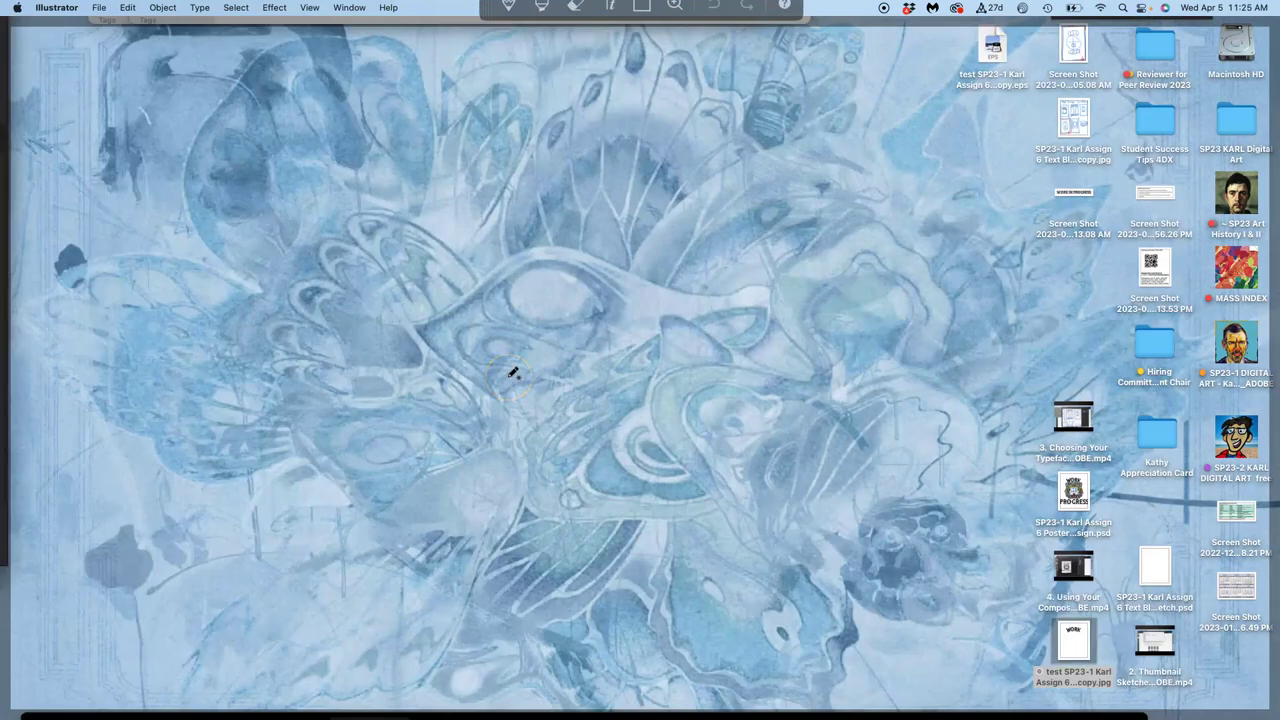
click(985, 84)
click(985, 84)
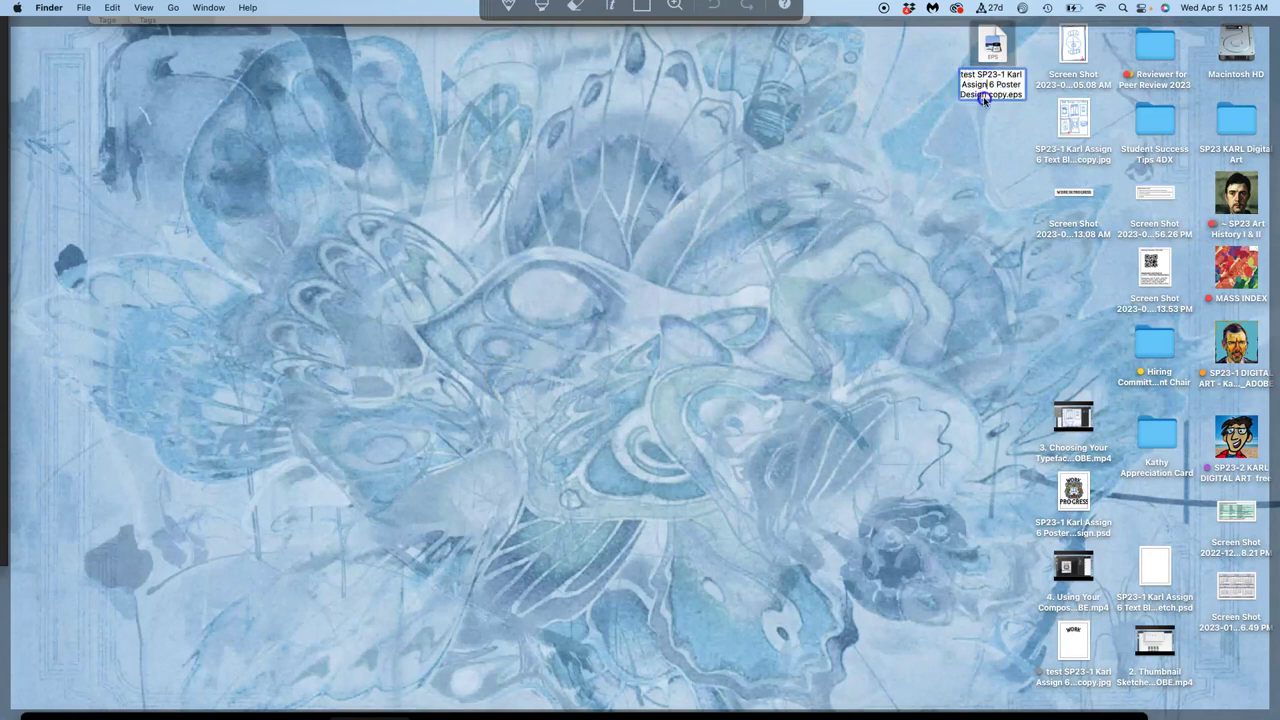
triple_click(990, 89)
text(WORK)
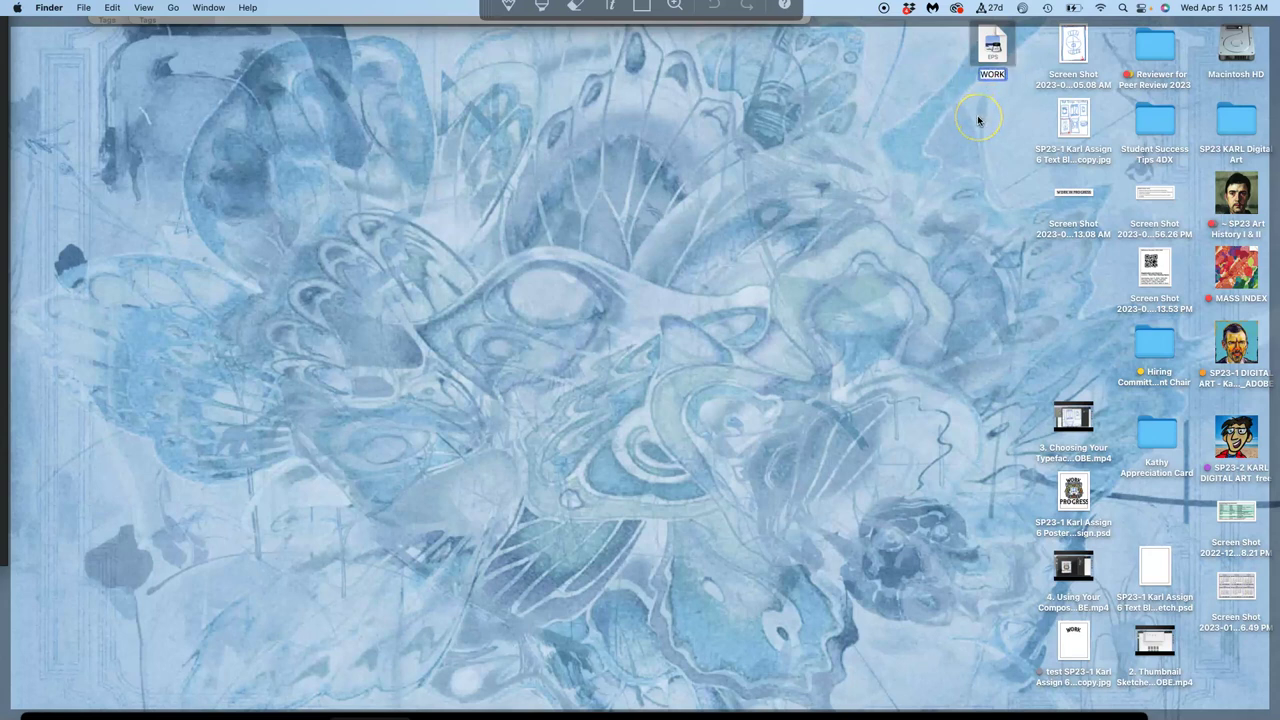
key(Return)
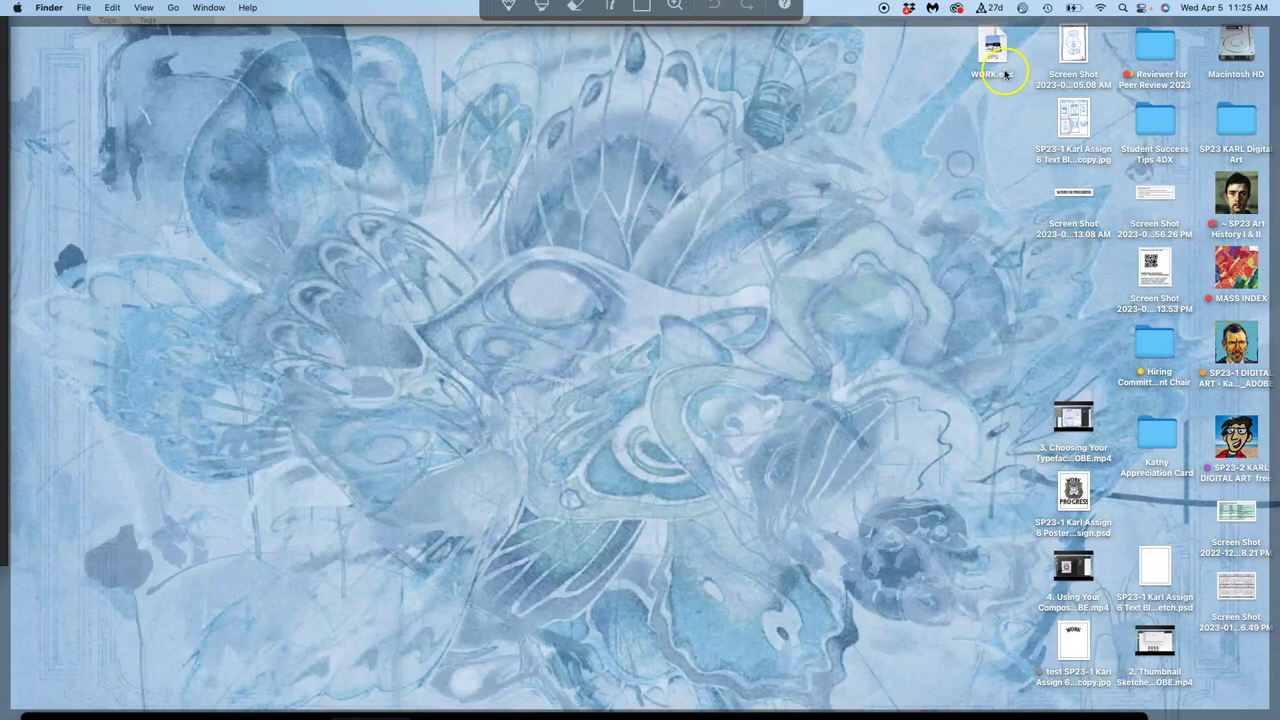
Switch to Photoshop and place the desktop's WORK EPS file into the poster, positioned over the rough WORK lettering above the tiger
key(F11)
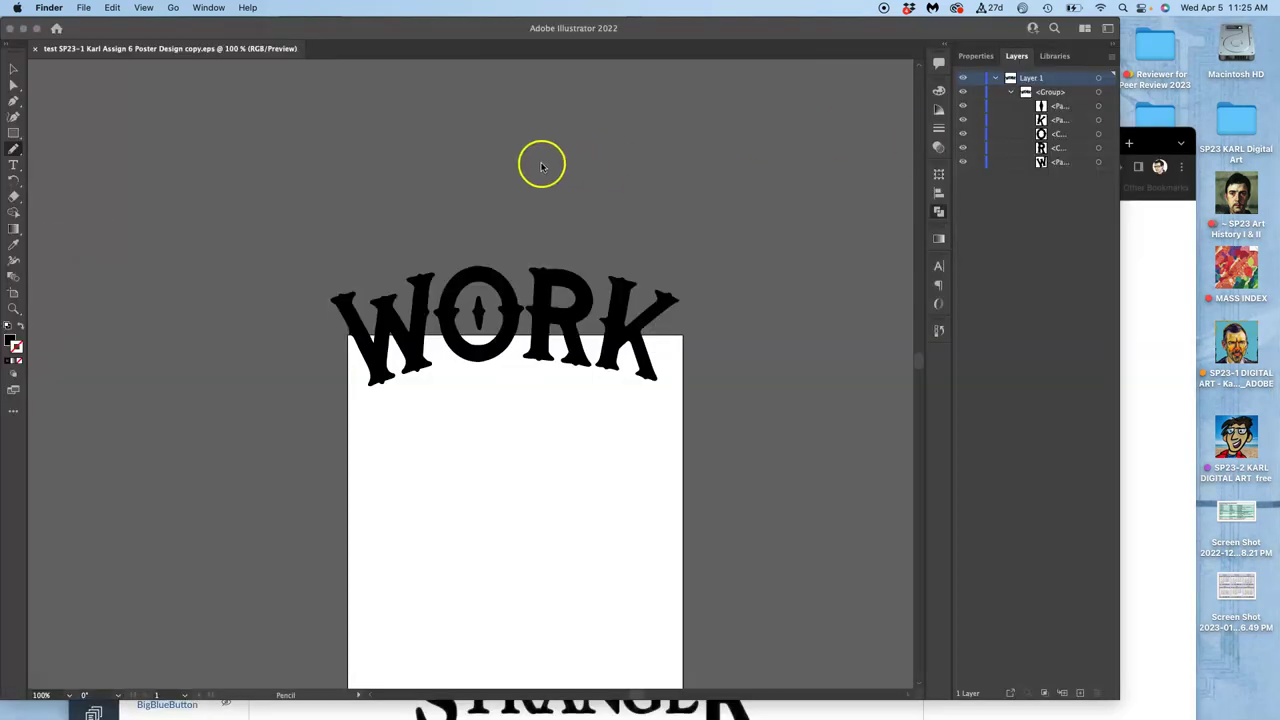
mouse_move(8, 164)
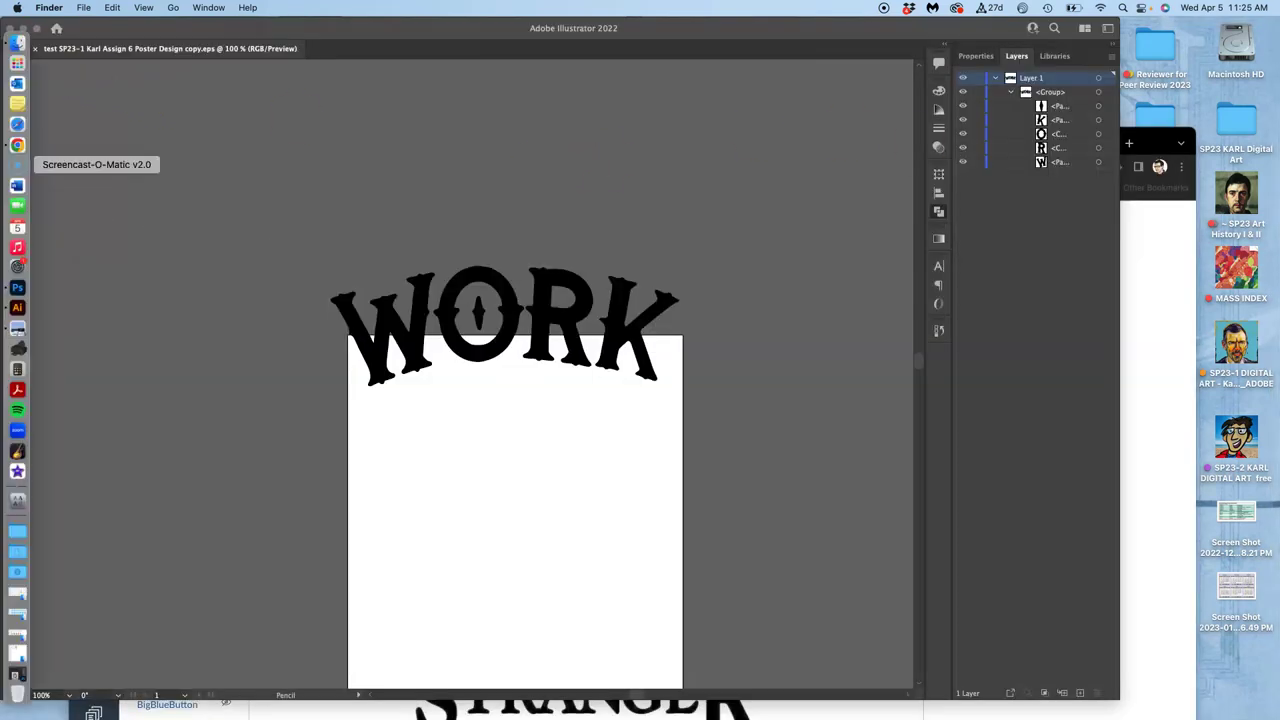
click(17, 286)
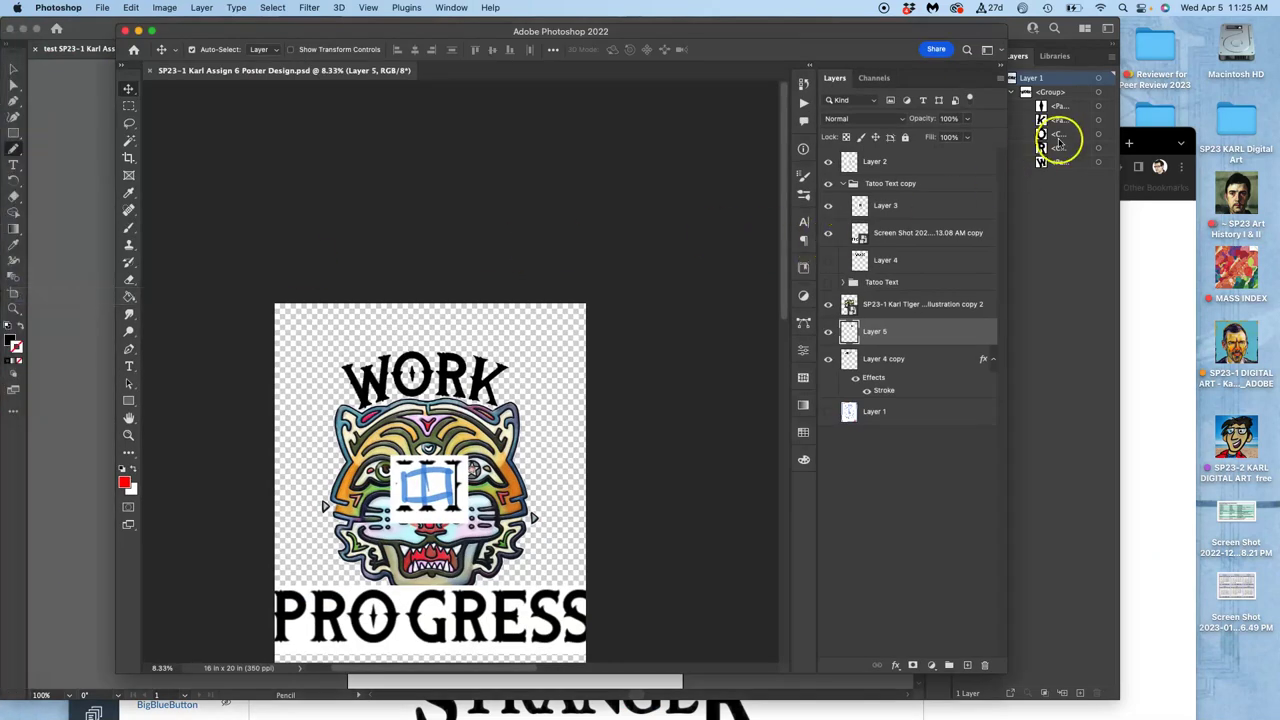
key(F11)
drag(1005, 47, 498, 488)
drag(494, 399, 480, 378)
key(super+plus)
key(super+plus)
key(super+plus)
key(super+plus)
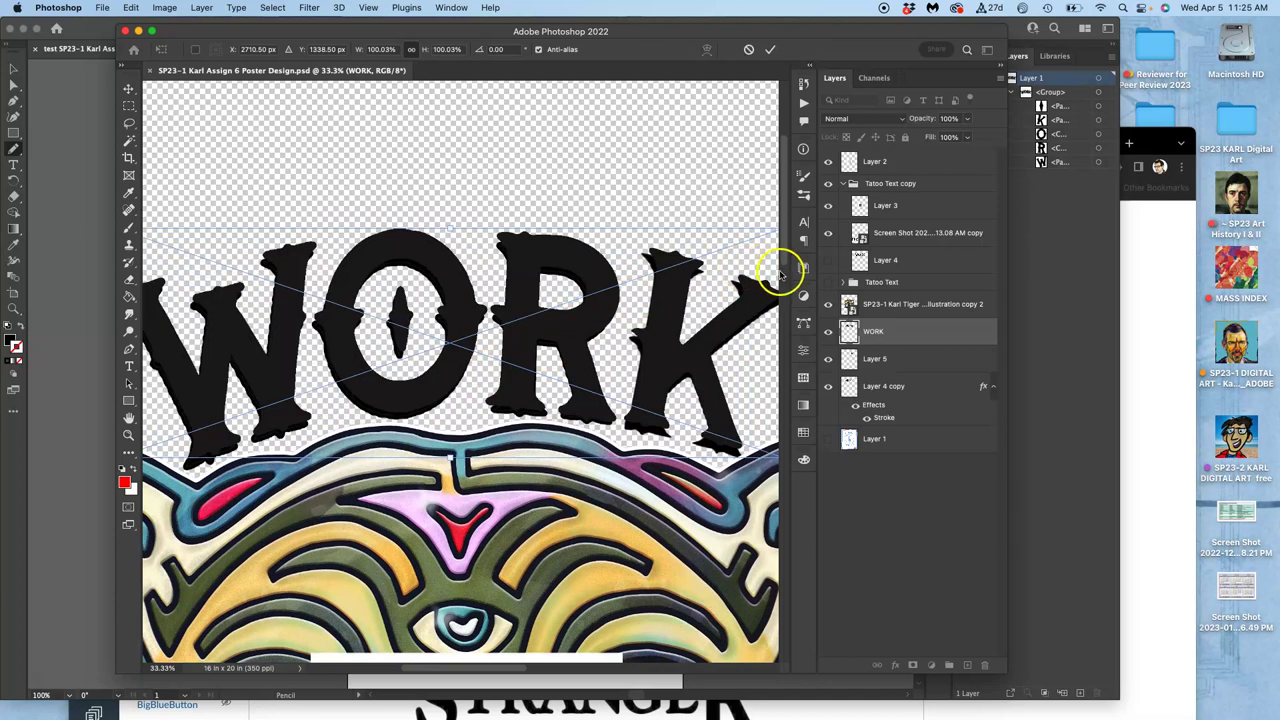
key(Return)
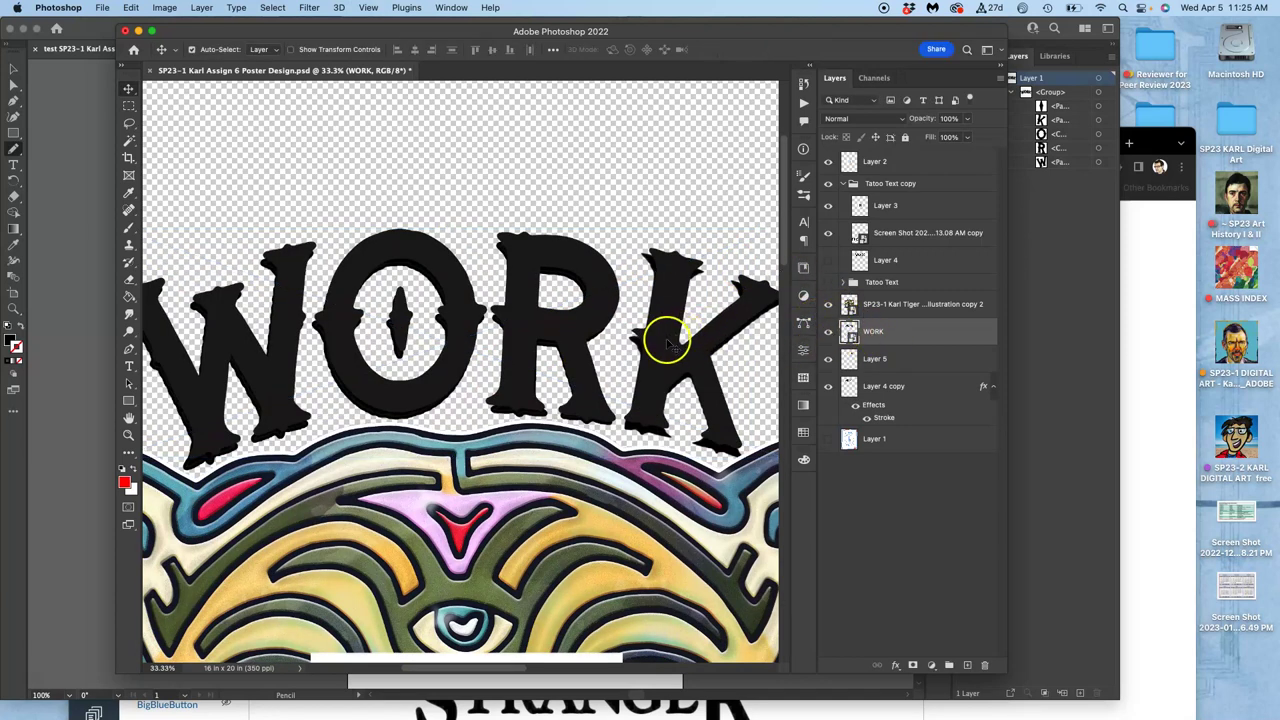
Offset the placed WORK lettering downward to compare its edges with the rough version, and realign it over the rough letters
drag(667, 338, 663, 363)
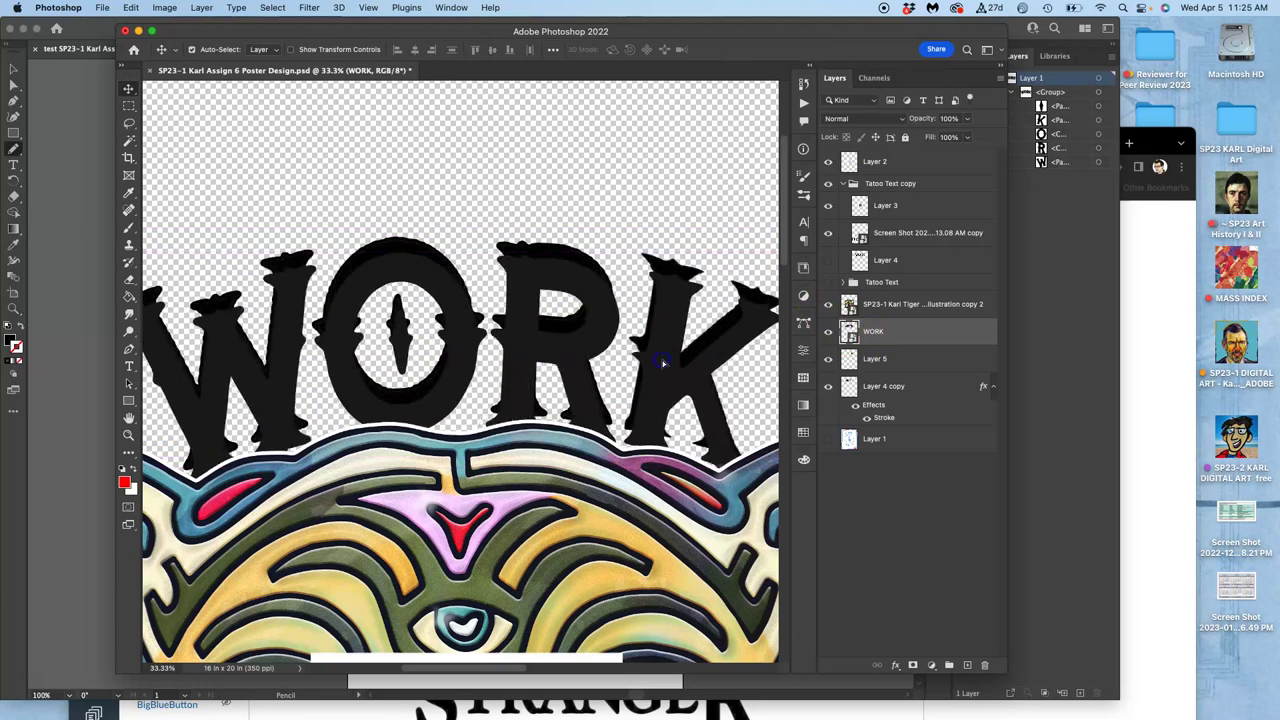
key(super+plus)
key(super+plus)
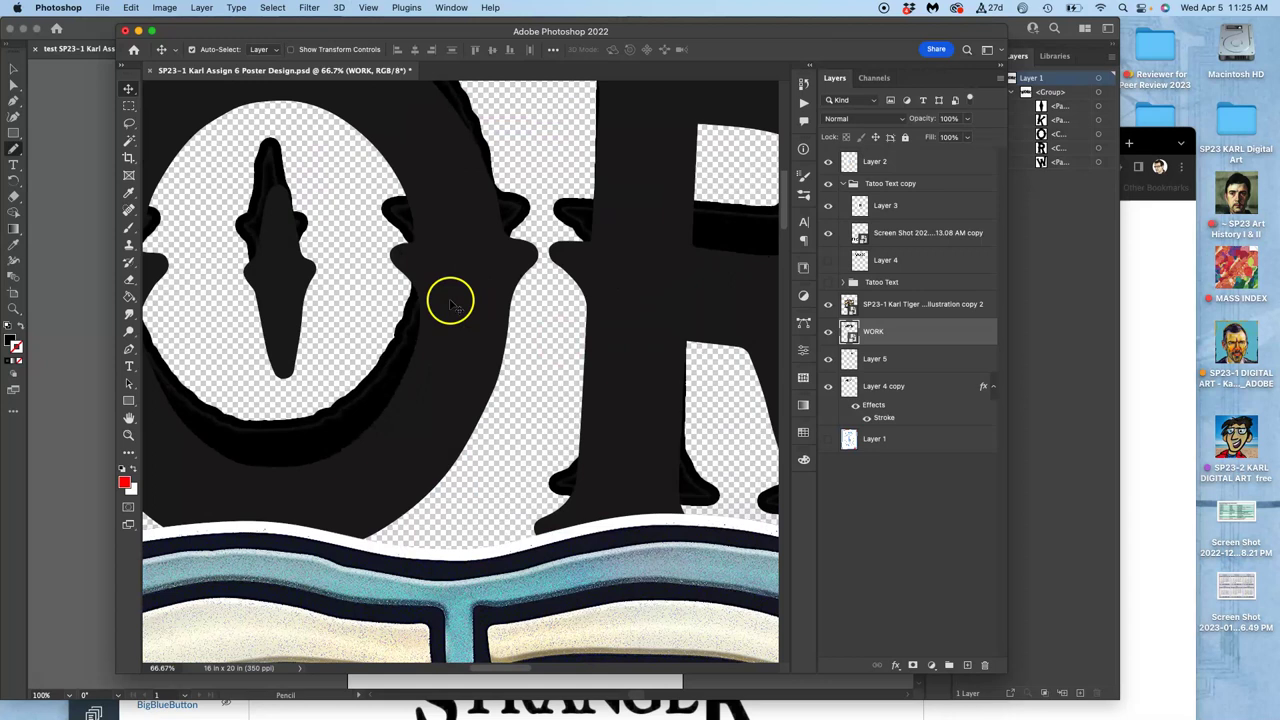
scroll(450, 305, up, 3)
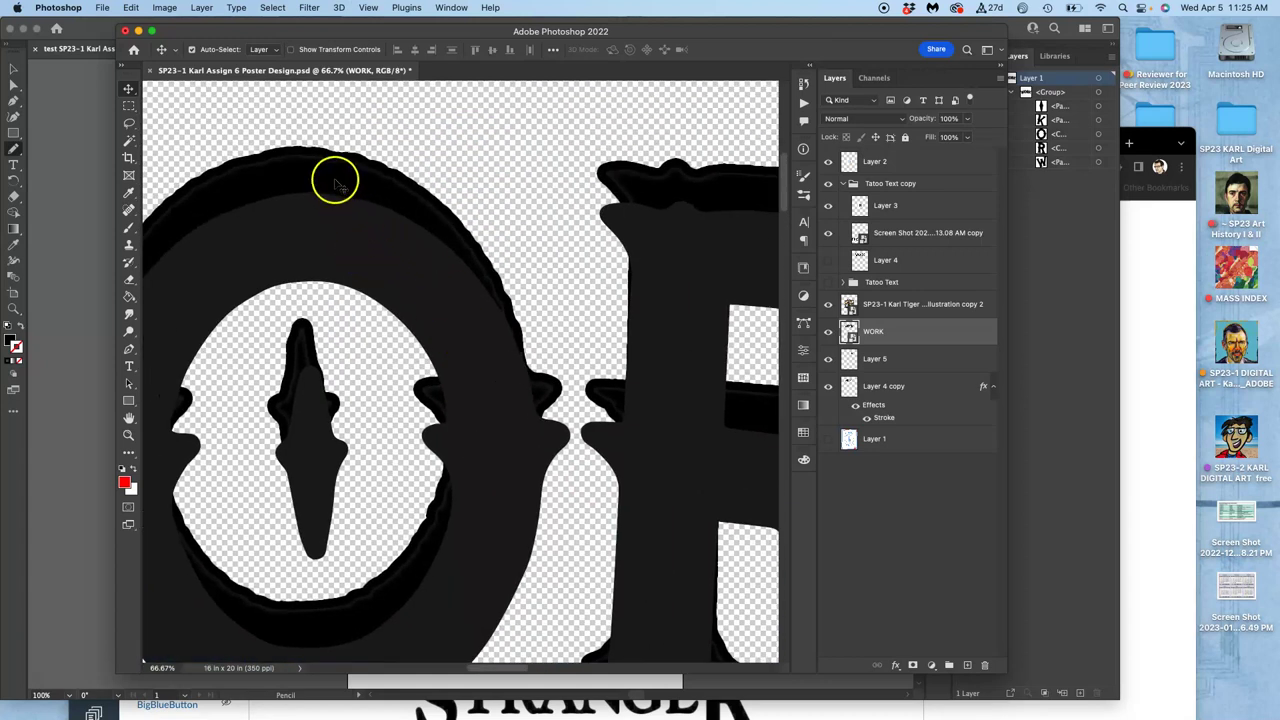
drag(337, 243, 328, 195)
key(super+minus)
key(super+minus)
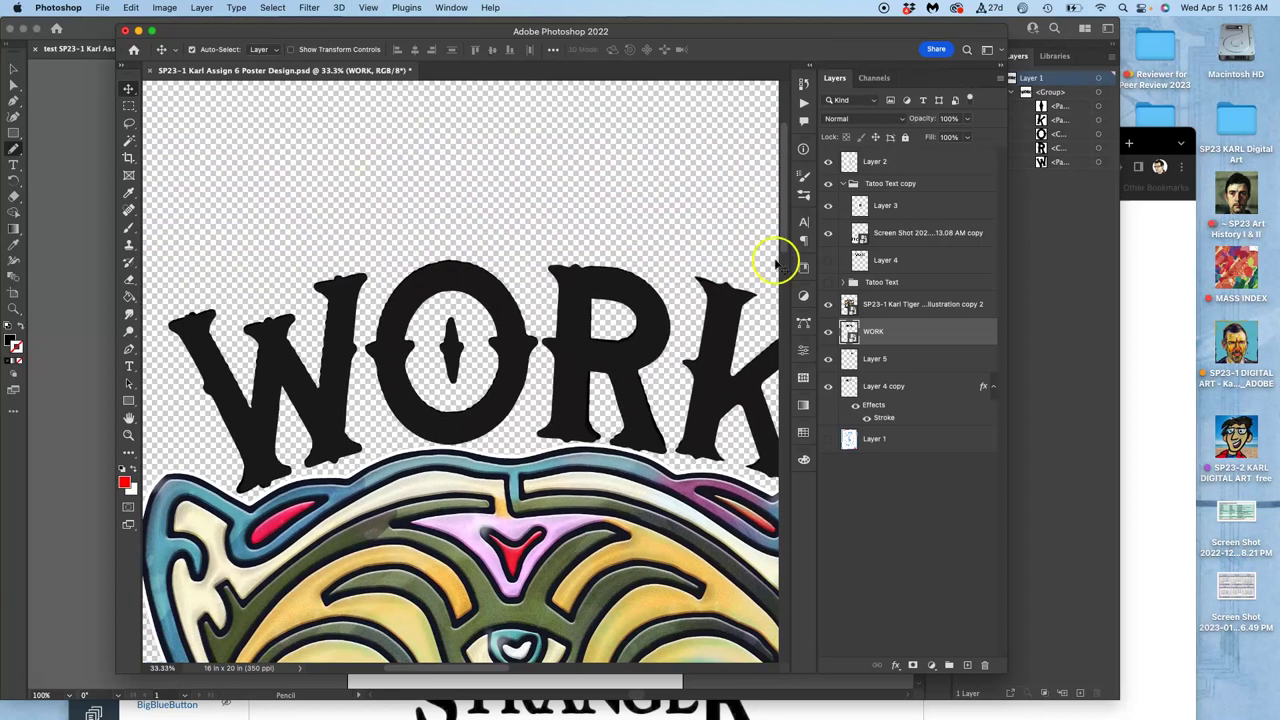
Hide Layer 5 and Layer 4 copy, and colour-label the WORK layer green
click(829, 386)
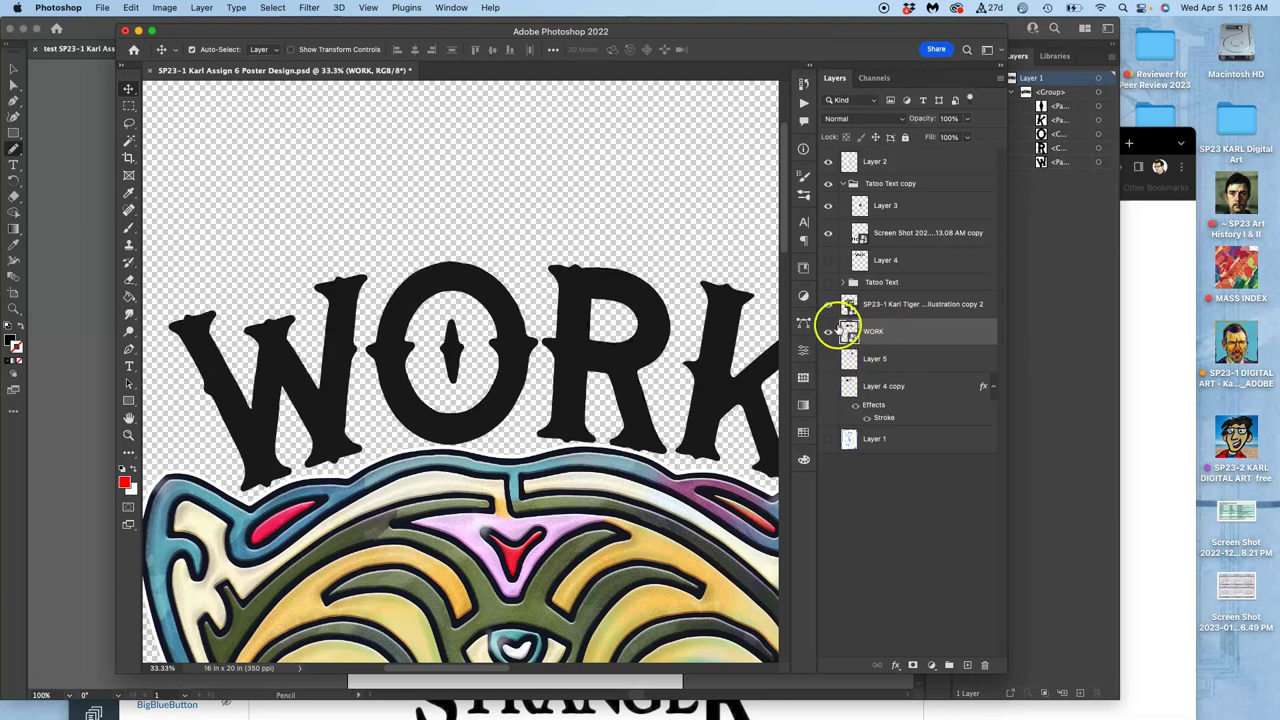
right_click(828, 327)
click(867, 421)
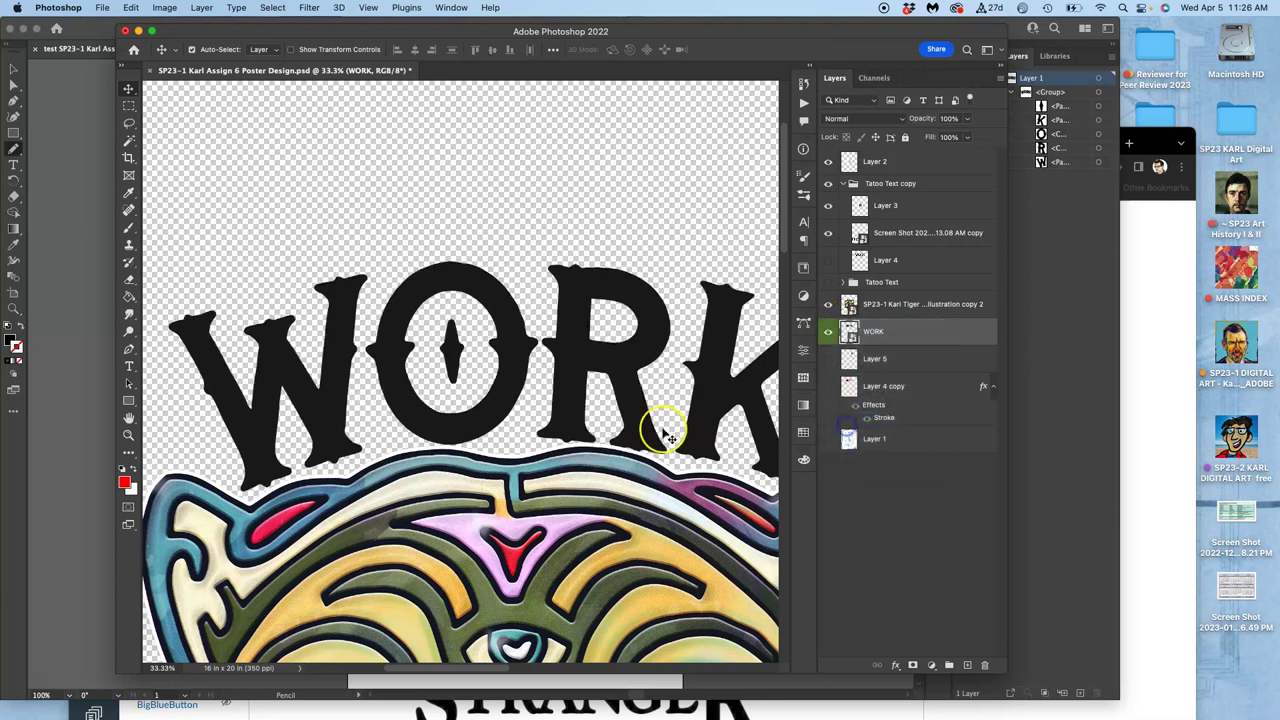
Hide the blue sketch on Layer 2 and select Layer 3 in the Tatoo Text copy group
key(super+minus)
scroll(670, 437, down, 3)
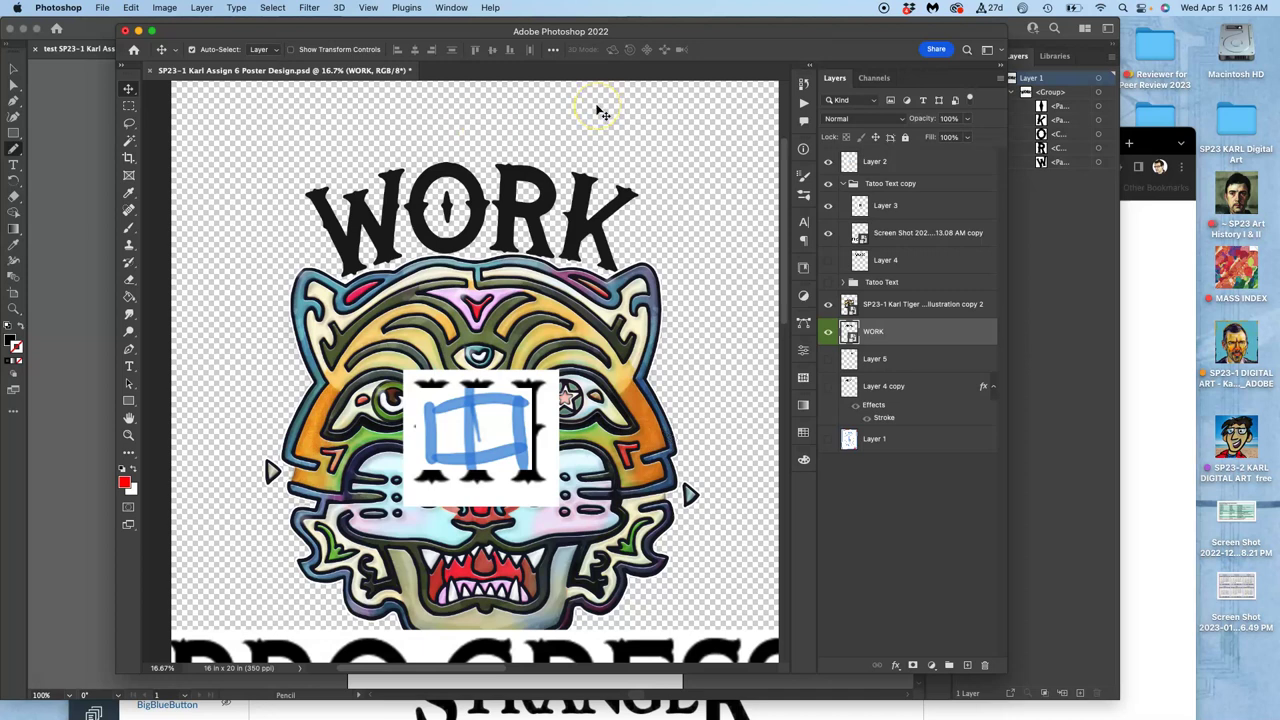
scroll(600, 112, down, 1)
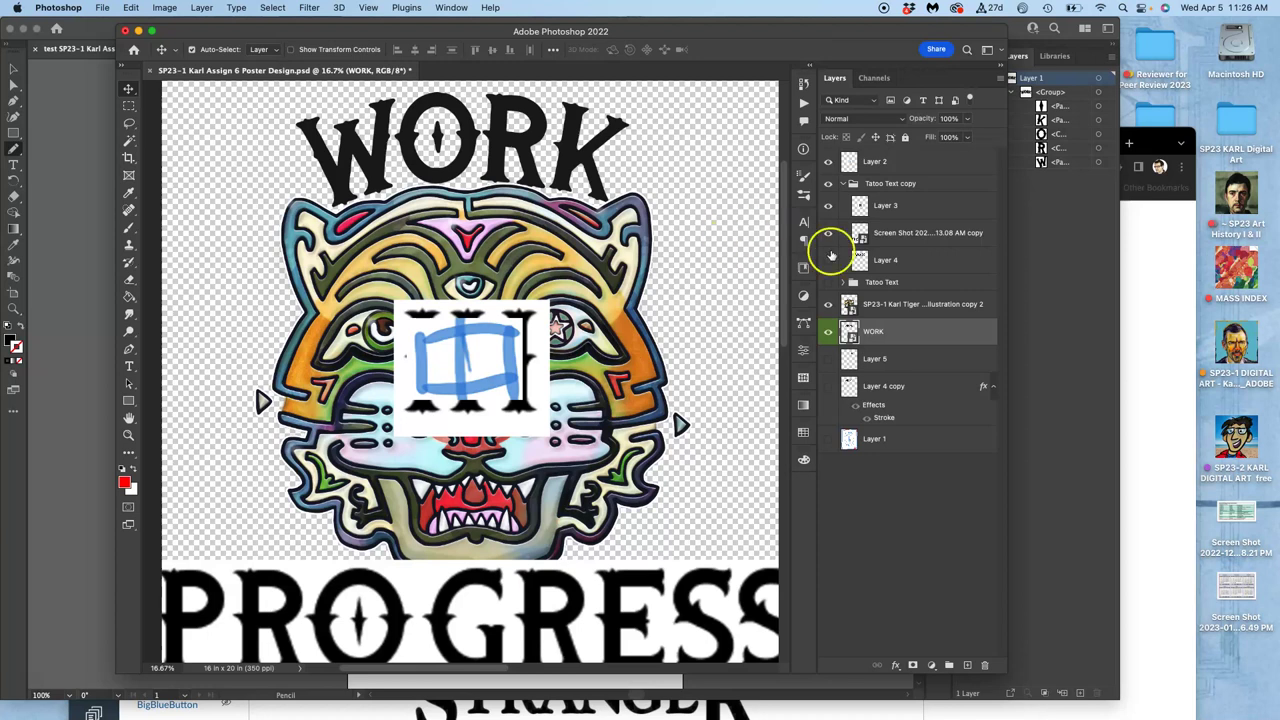
click(828, 162)
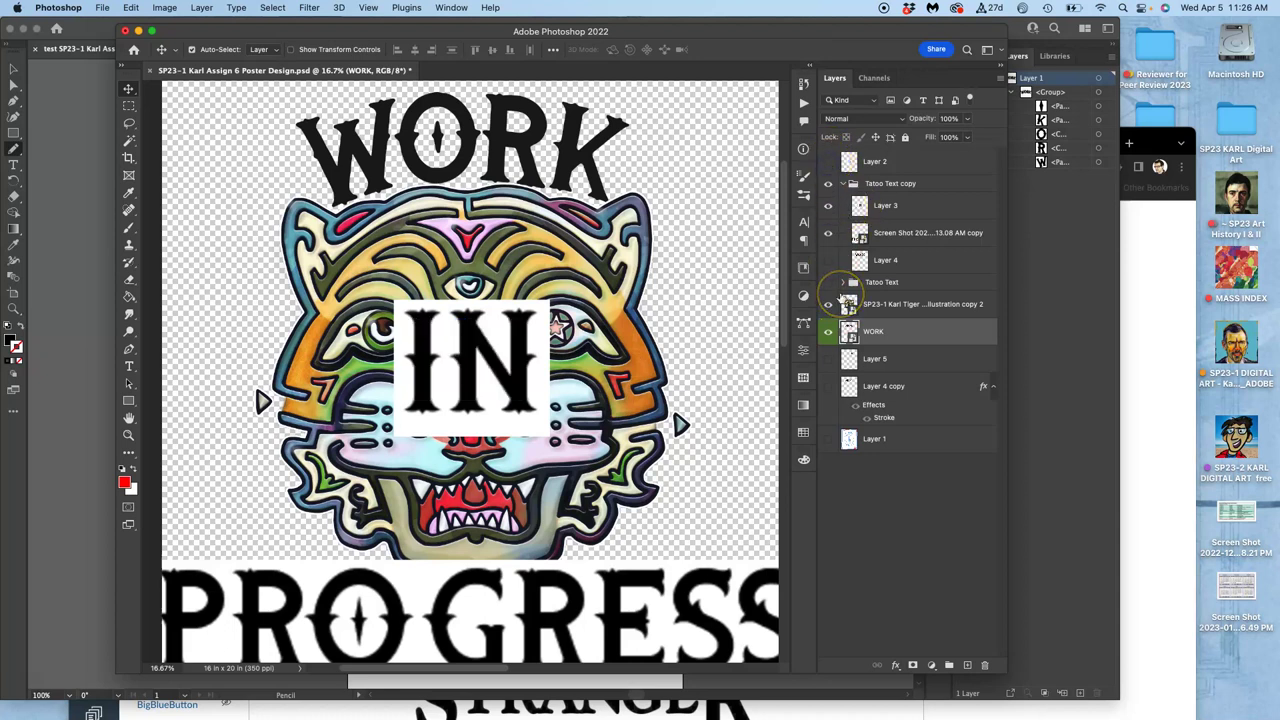
click(828, 206)
click(829, 207)
click(893, 205)
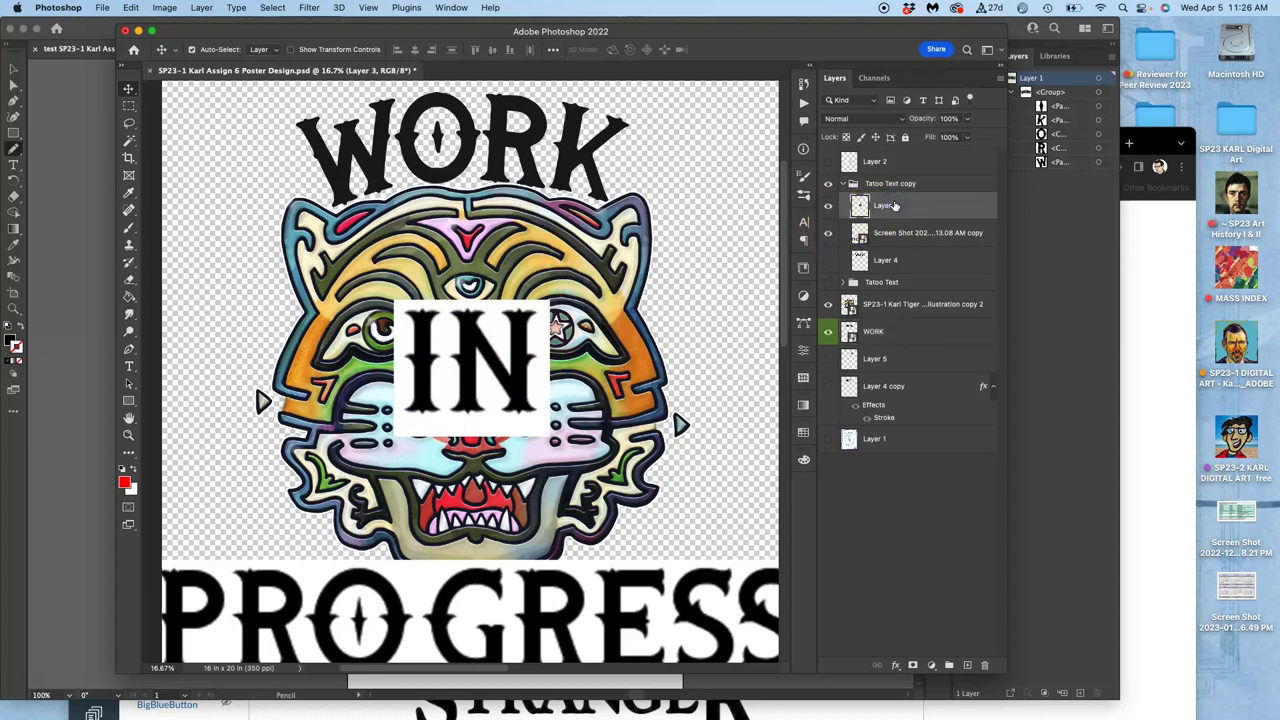